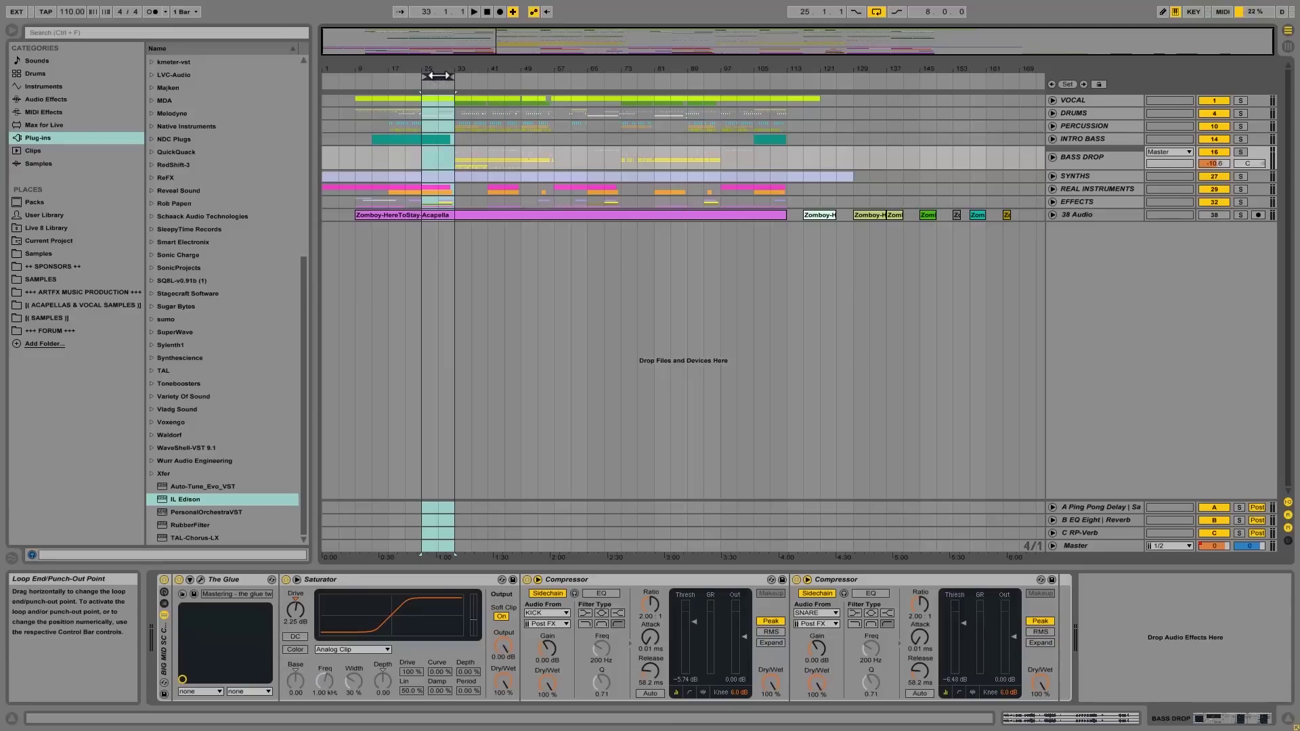
Step: Step the arrangement loop through the song sections at bars 33–57, 57–65, 65–73 and 73–81
{"action": "left_click_drag", "start_coordinate": [438, 75], "coordinate": [554, 76]}
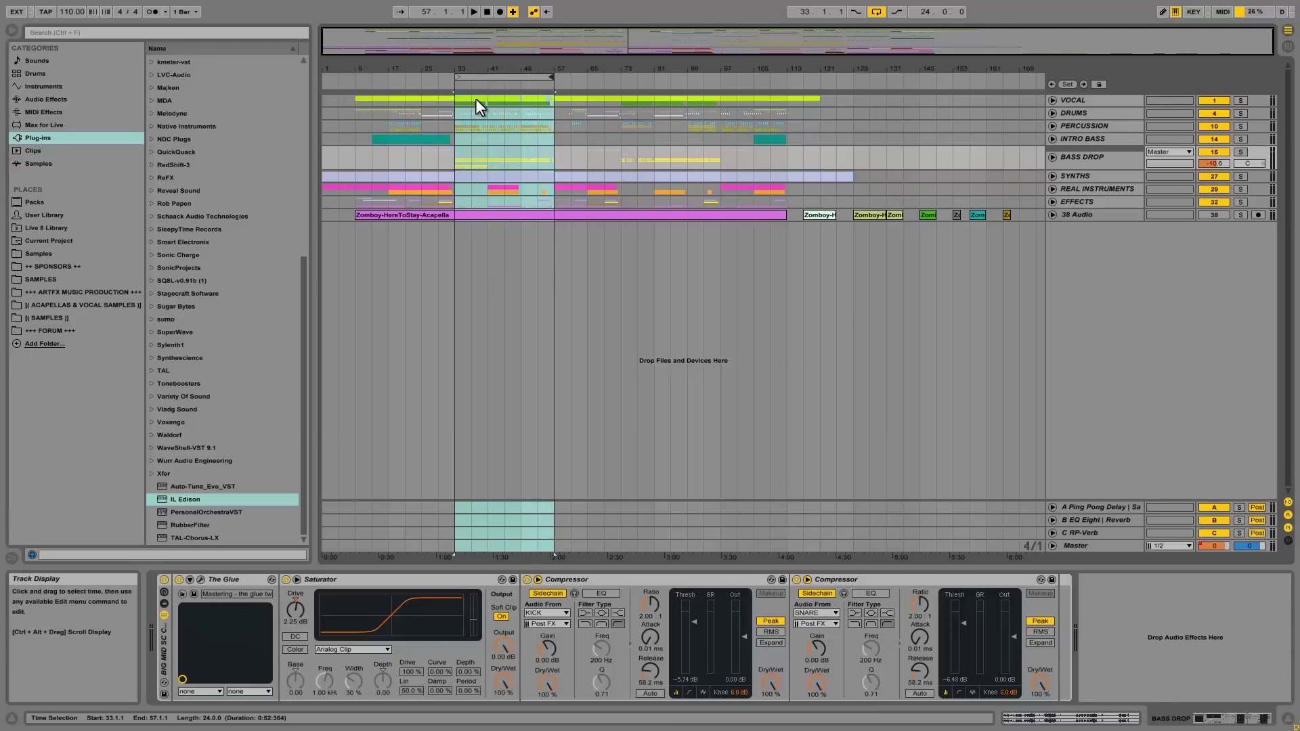
{"action": "mouse_move", "coordinate": [500, 77]}
{"action": "left_mouse_down"}
{"action": "mouse_move", "coordinate": [618, 82]}
{"action": "mouse_move", "coordinate": [589, 90]}
{"action": "left_mouse_up"}
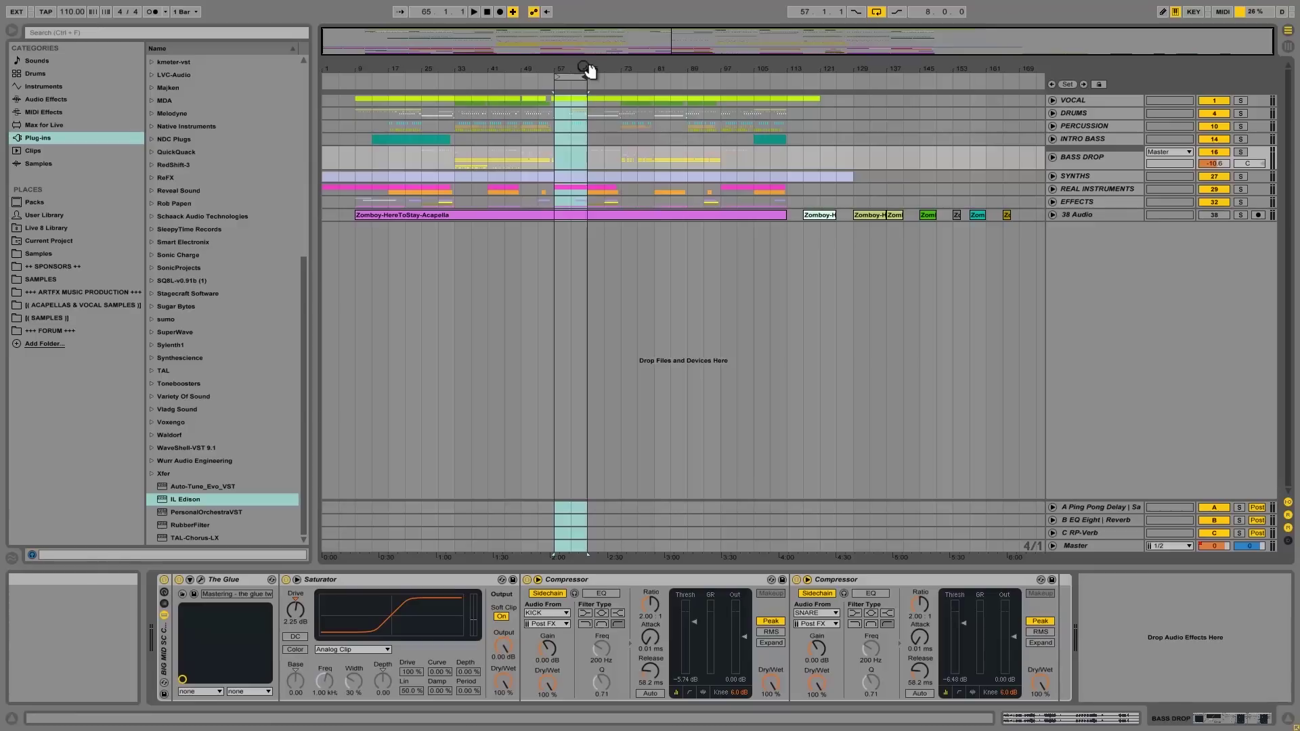
{"action": "key", "text": "Up"}
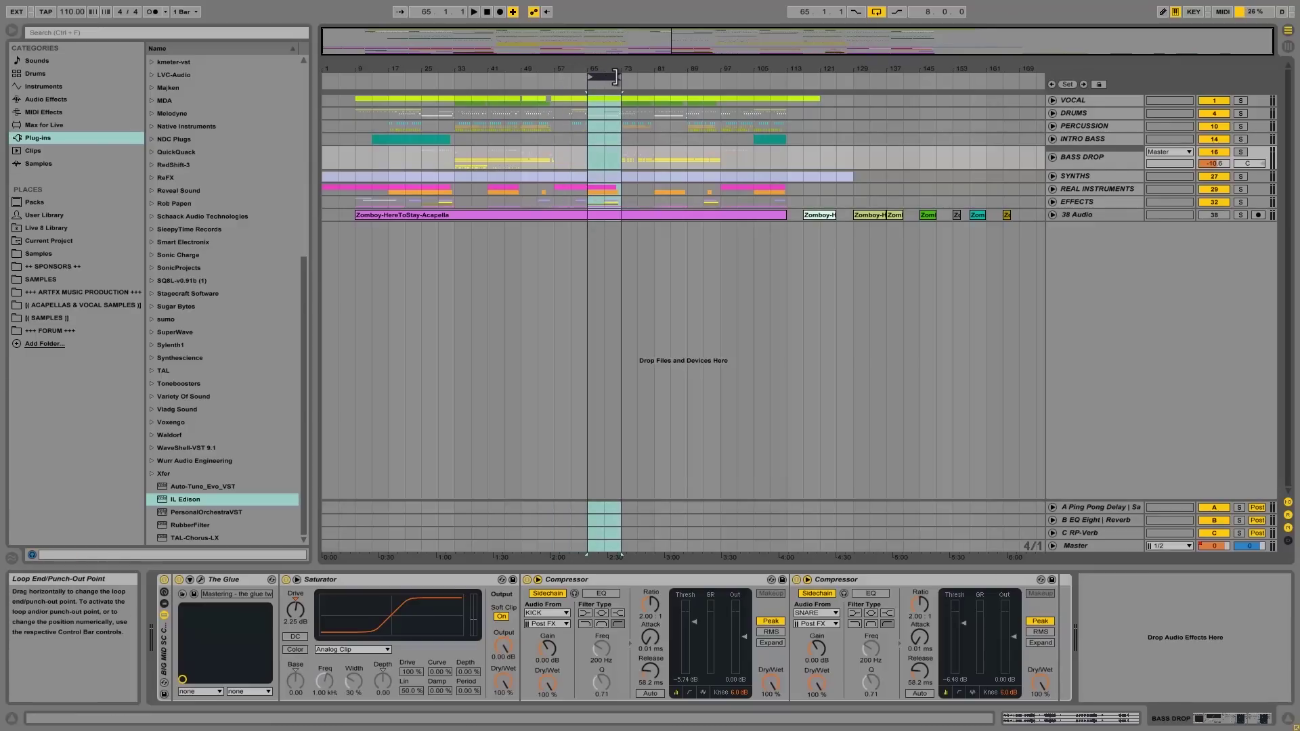
{"action": "mouse_move", "coordinate": [605, 77]}
{"action": "left_mouse_down"}
{"action": "mouse_move", "coordinate": [655, 77]}
{"action": "mouse_move", "coordinate": [640, 77]}
{"action": "left_mouse_up"}
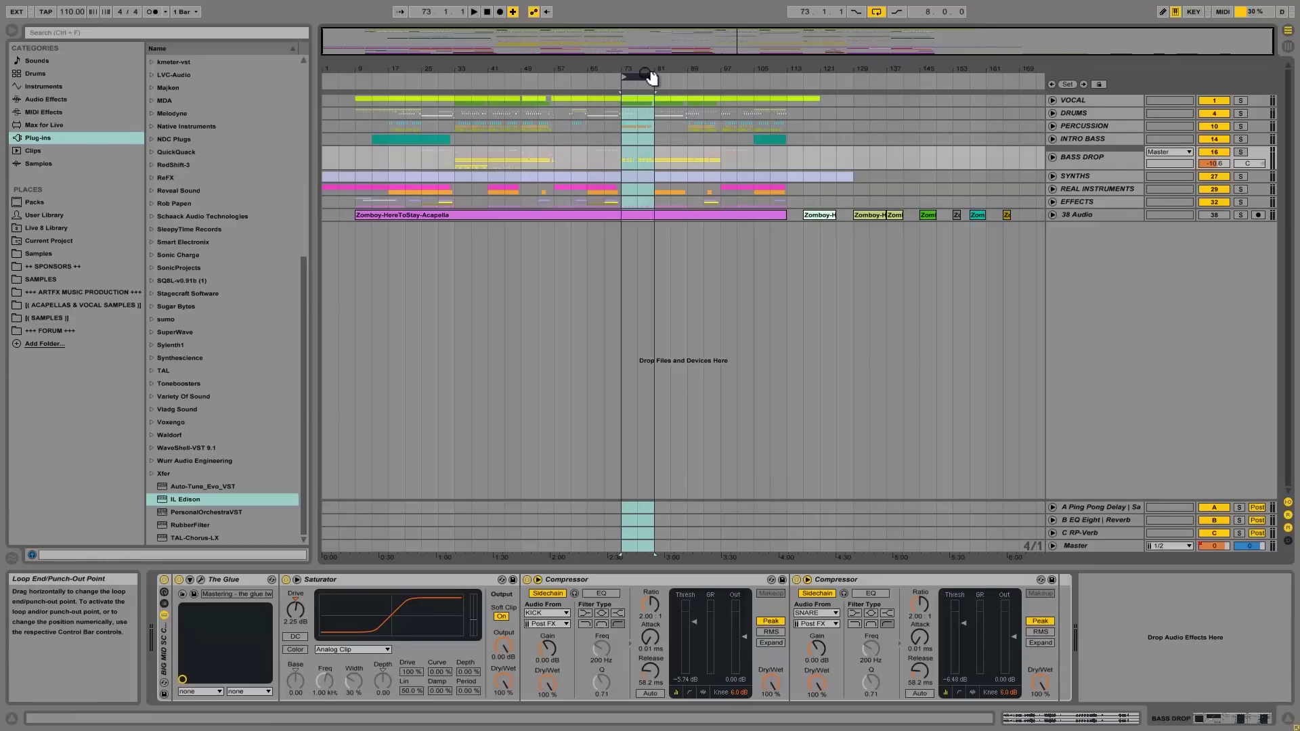
Step: Place the arrangement loop over the 16 bars starting at bar 97 and start playback there
{"action": "left_click", "coordinate": [650, 77]}
{"action": "left_click_drag", "start_coordinate": [655, 77], "coordinate": [789, 81]}
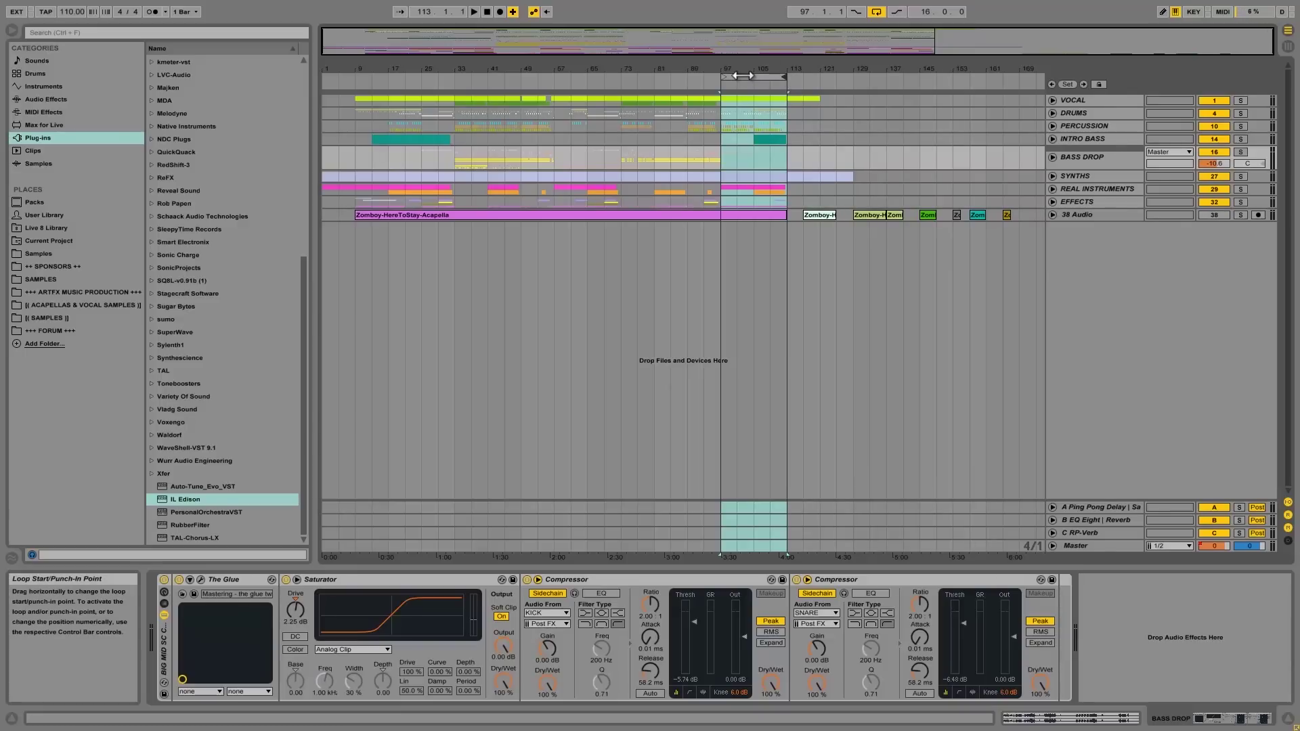
{"action": "mouse_move", "coordinate": [787, 77]}
{"action": "left_mouse_down"}
{"action": "mouse_move", "coordinate": [756, 77]}
{"action": "mouse_move", "coordinate": [803, 78]}
{"action": "mouse_move", "coordinate": [787, 78]}
{"action": "left_mouse_up"}
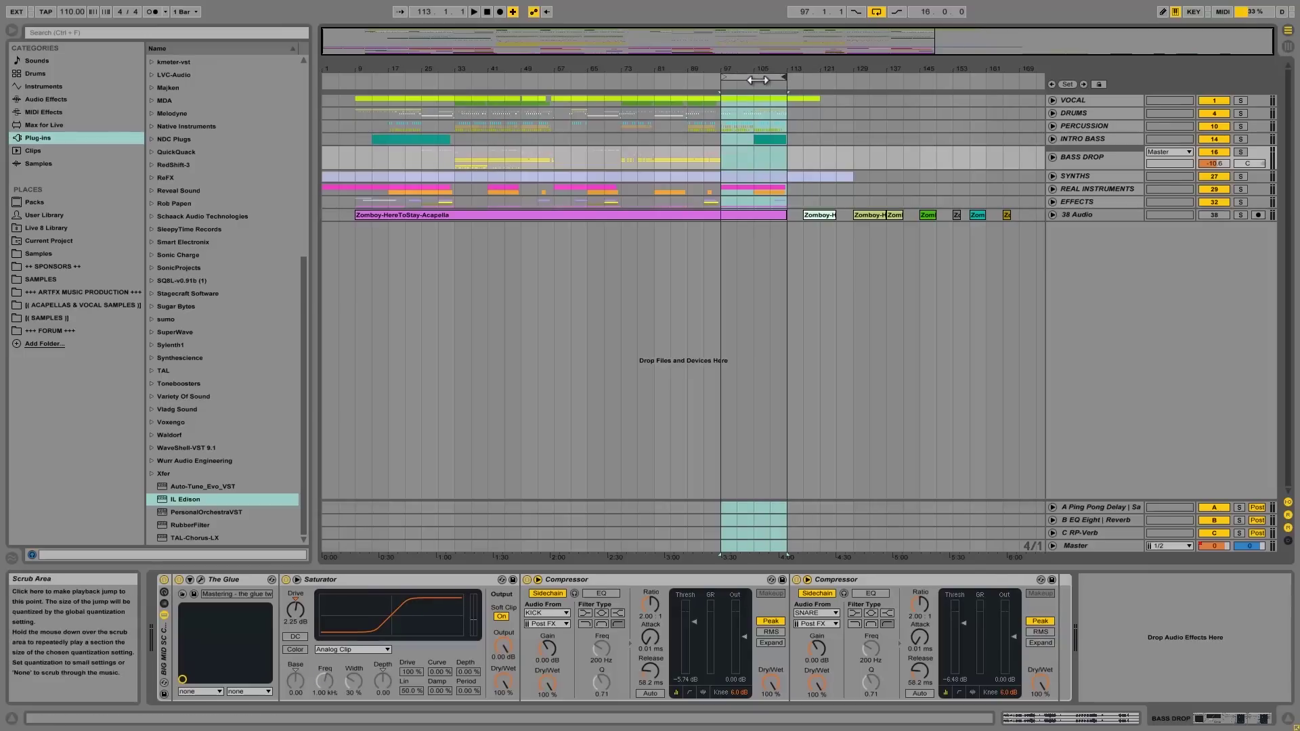
{"action": "key", "text": "space"}
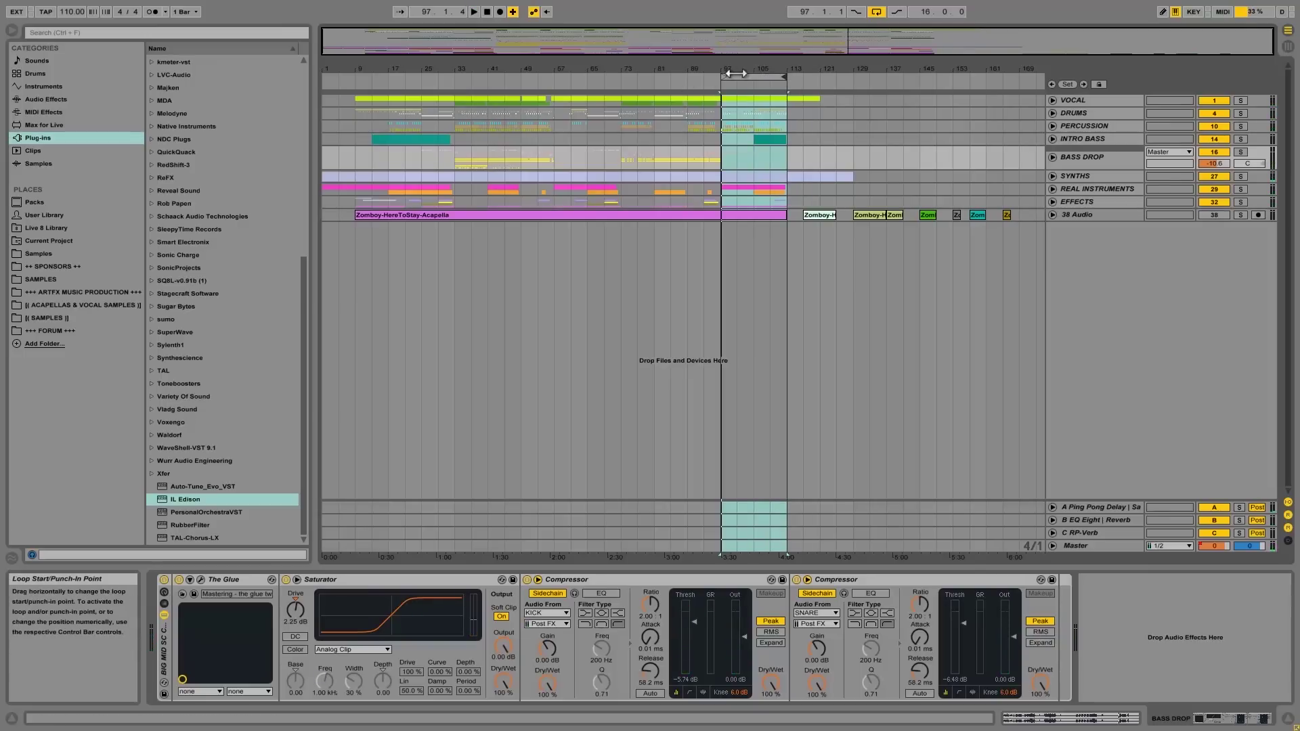
Step: Set the arrangement loop to the first eight bars, starting at bar 1
{"action": "left_click_drag", "start_coordinate": [756, 75], "coordinate": [340, 77]}
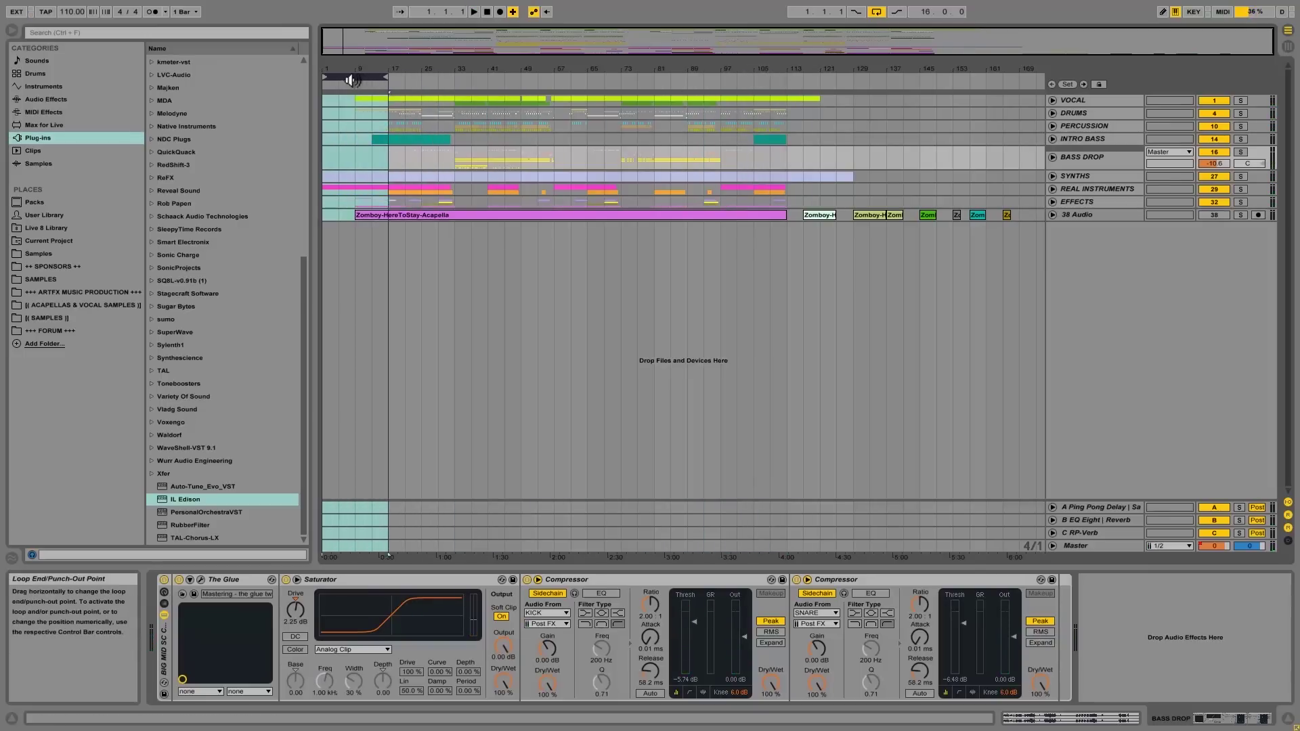
{"action": "left_click", "coordinate": [325, 127]}
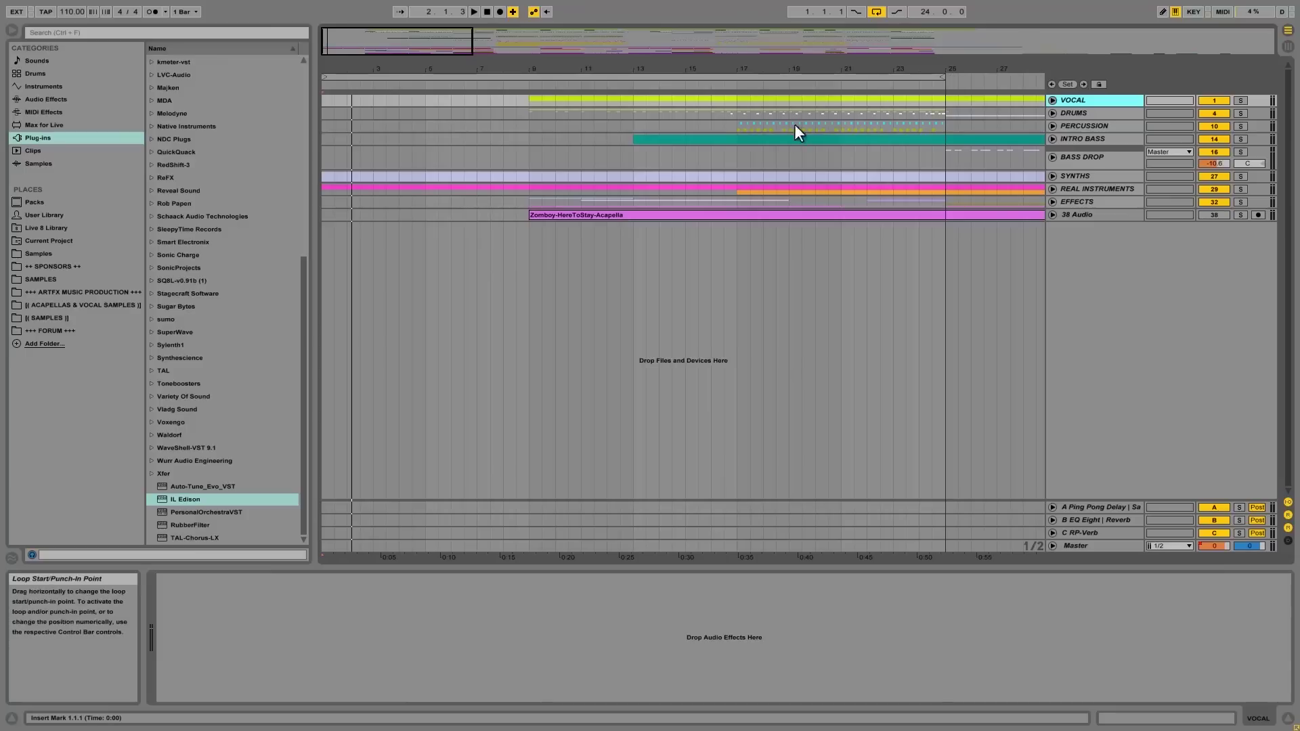
{"action": "left_click", "coordinate": [755, 135]}
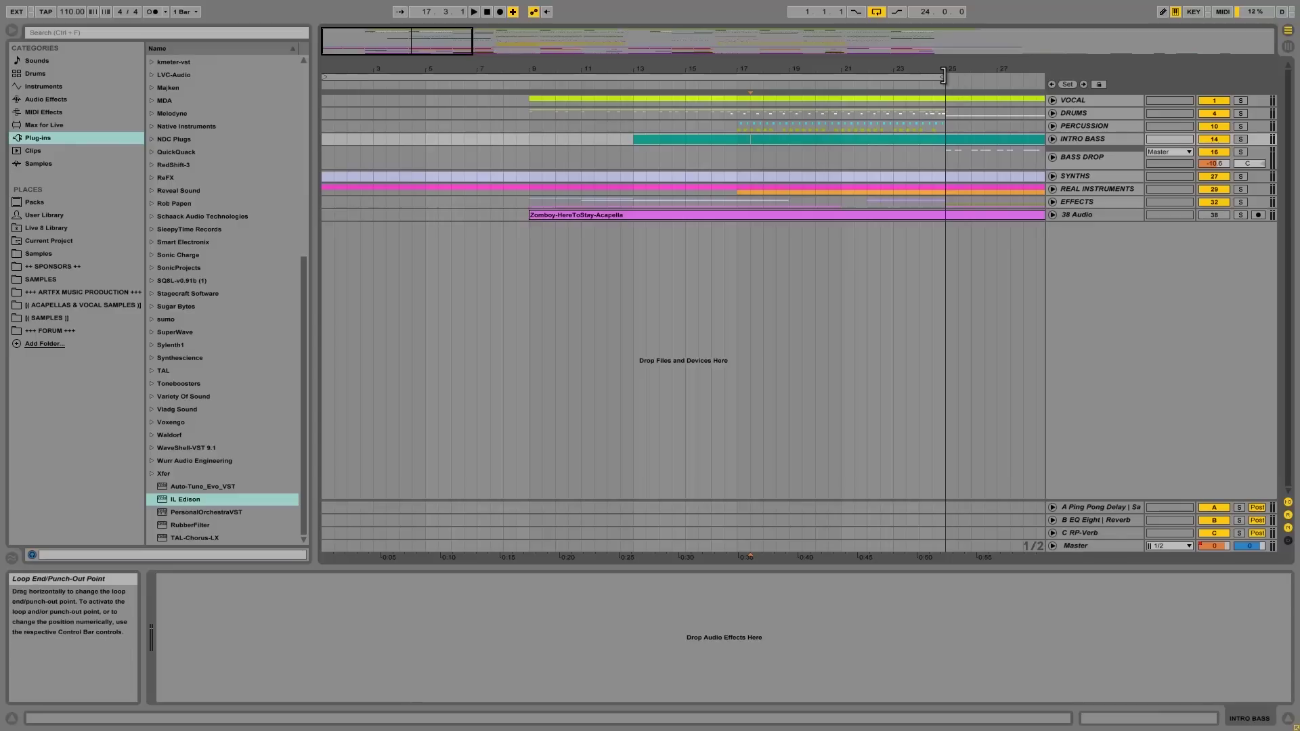
{"action": "left_click", "coordinate": [943, 75]}
{"action": "left_click_drag", "start_coordinate": [943, 75], "coordinate": [529, 75]}
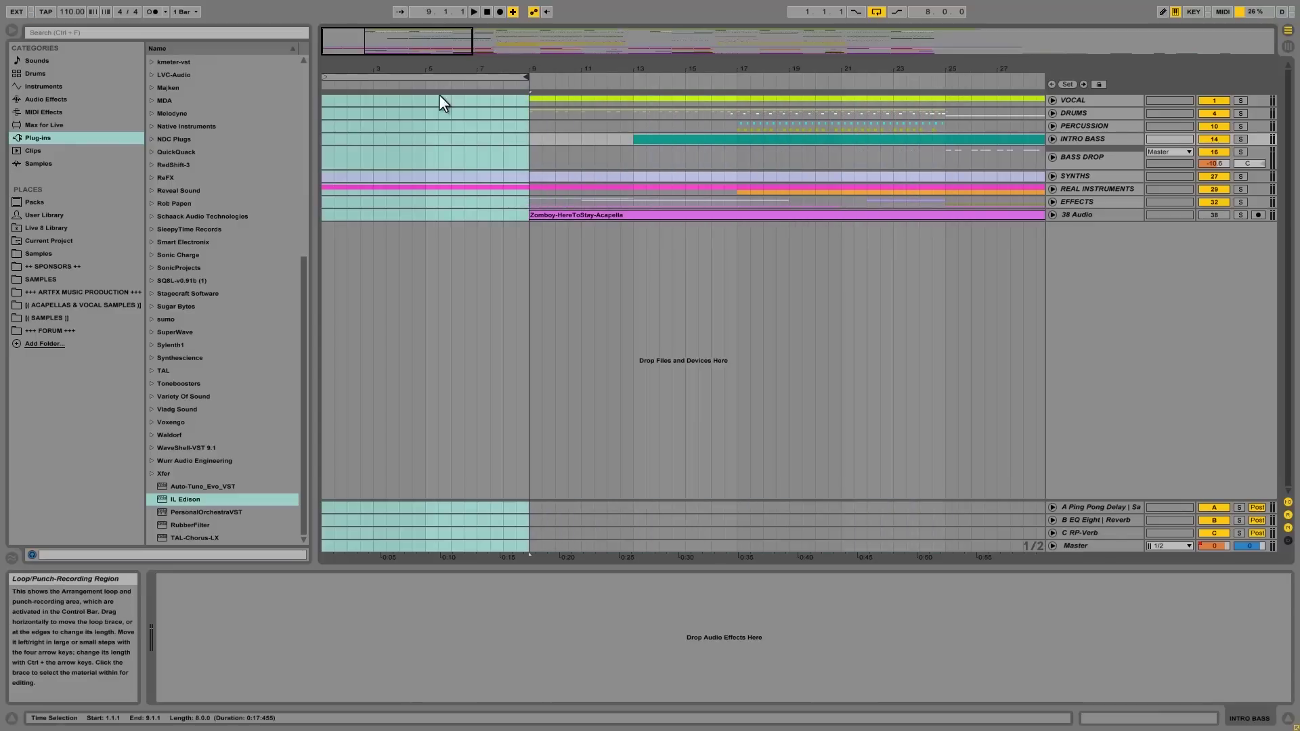
Step: Unfold the REAL INSTRUMENTS and SYNTHS groups to show their individual tracks
{"action": "left_click", "coordinate": [330, 157]}
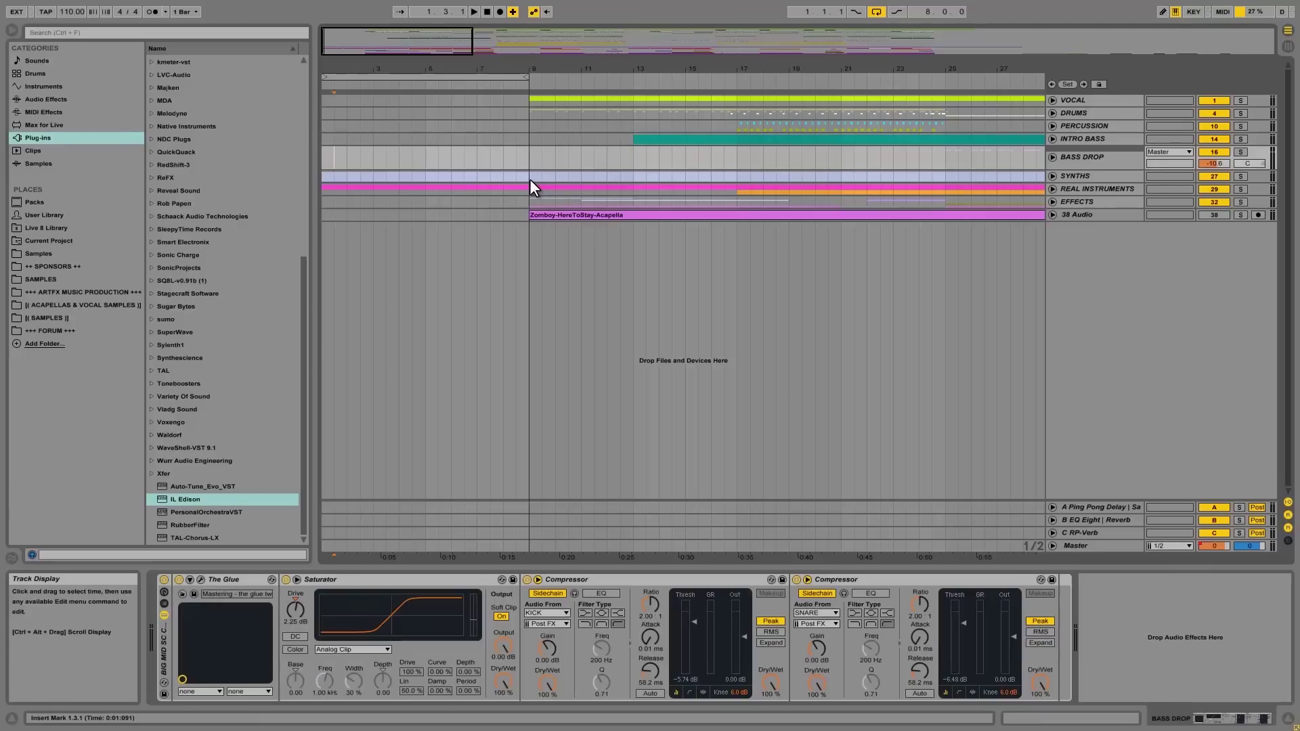
{"action": "left_click", "coordinate": [1052, 189]}
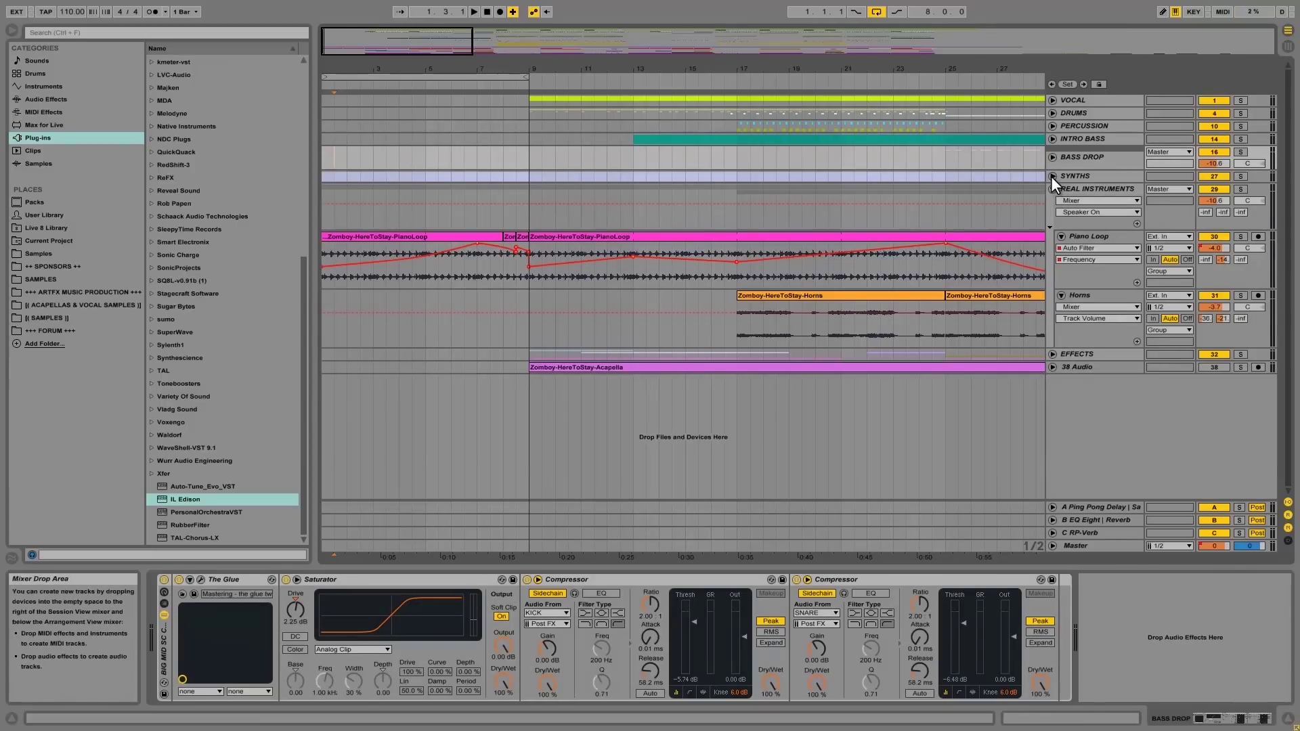
{"action": "left_click", "coordinate": [1052, 176]}
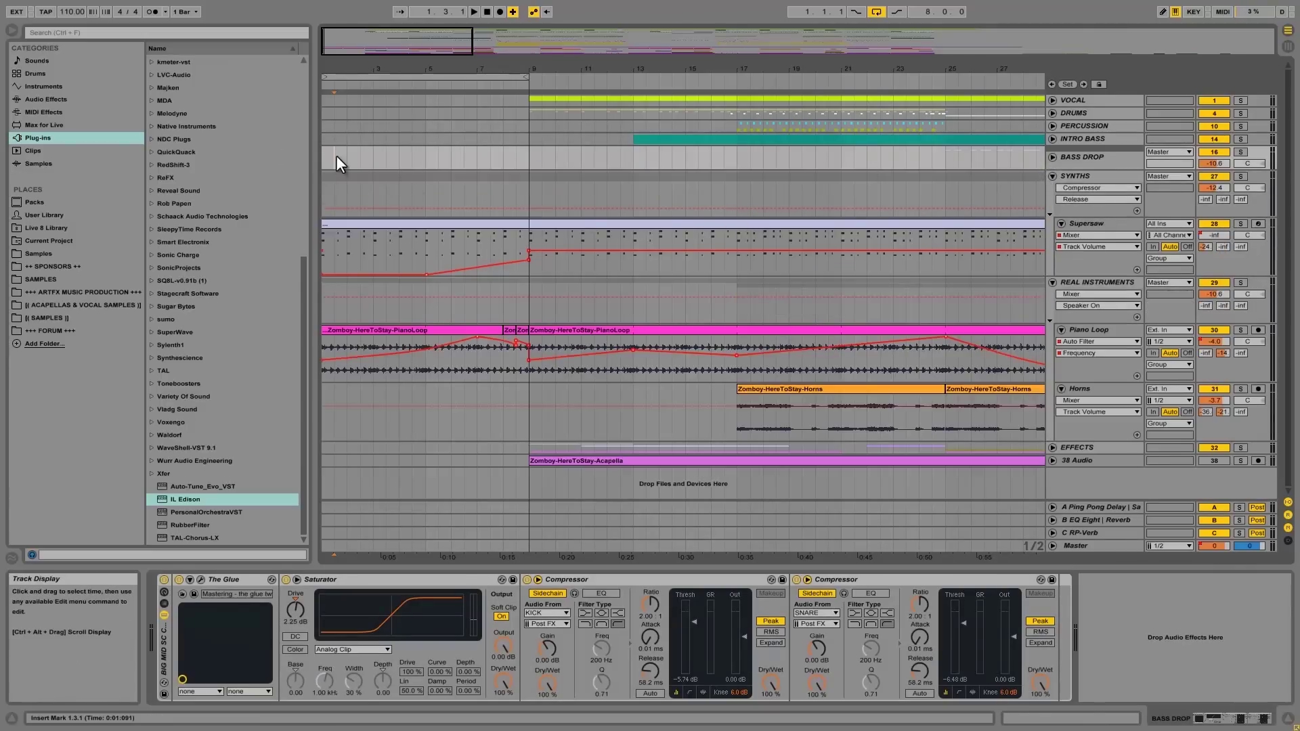
Step: Solo the Piano Loop track and switch off its Beat Repeat, Auto Filter, EQ Eight and Utility devices
{"action": "left_click", "coordinate": [384, 330]}
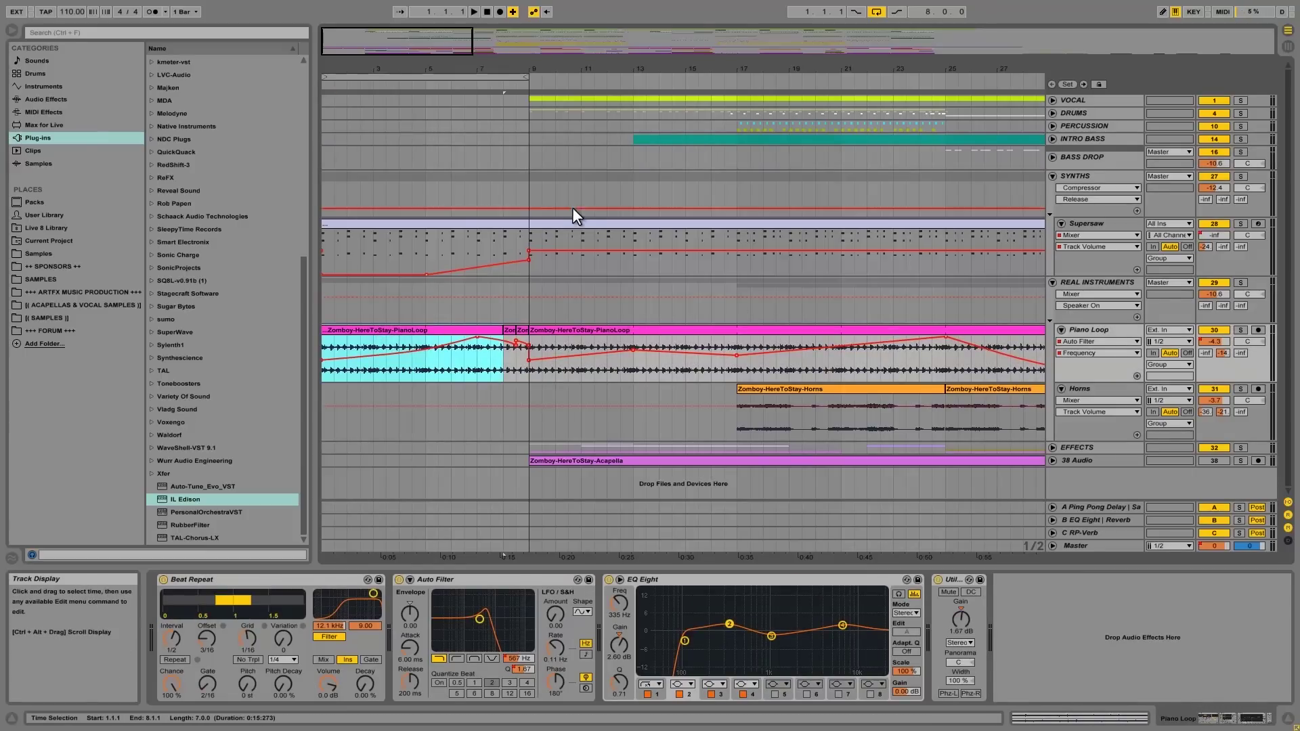
{"action": "left_click", "coordinate": [1240, 331]}
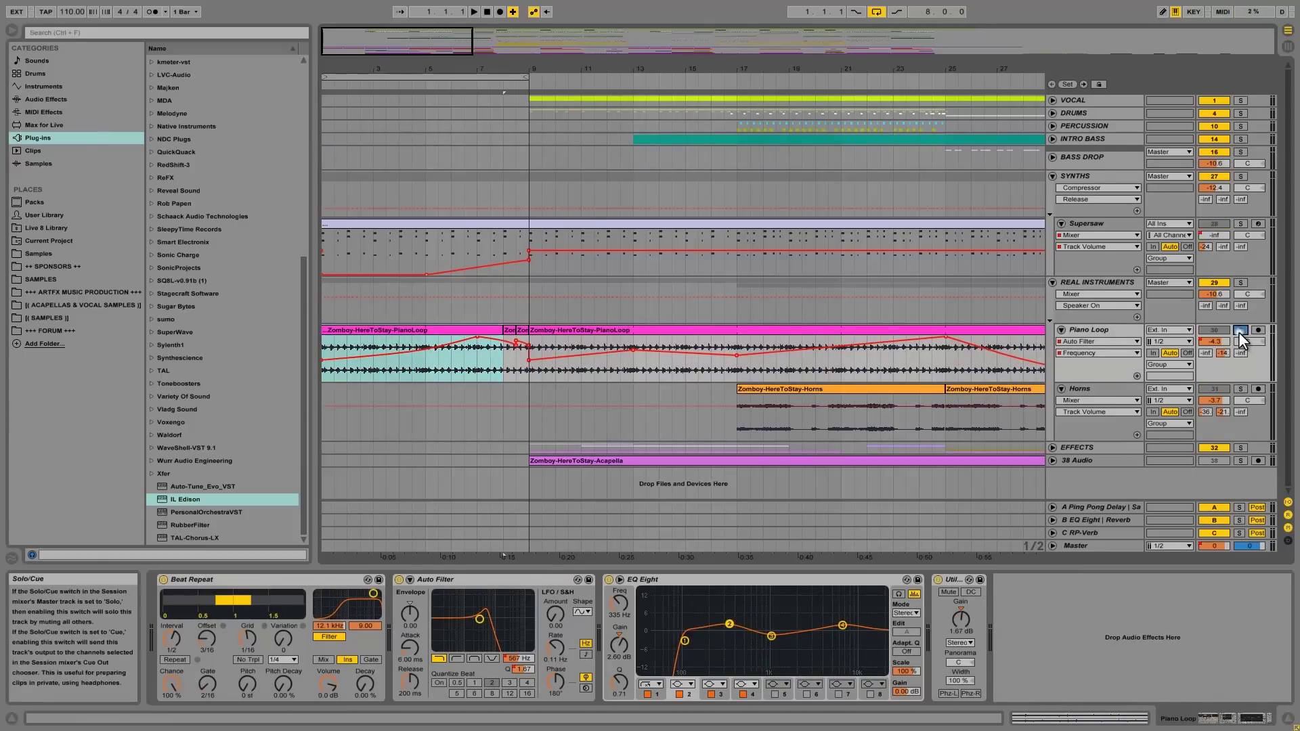
{"action": "left_click", "coordinate": [163, 580]}
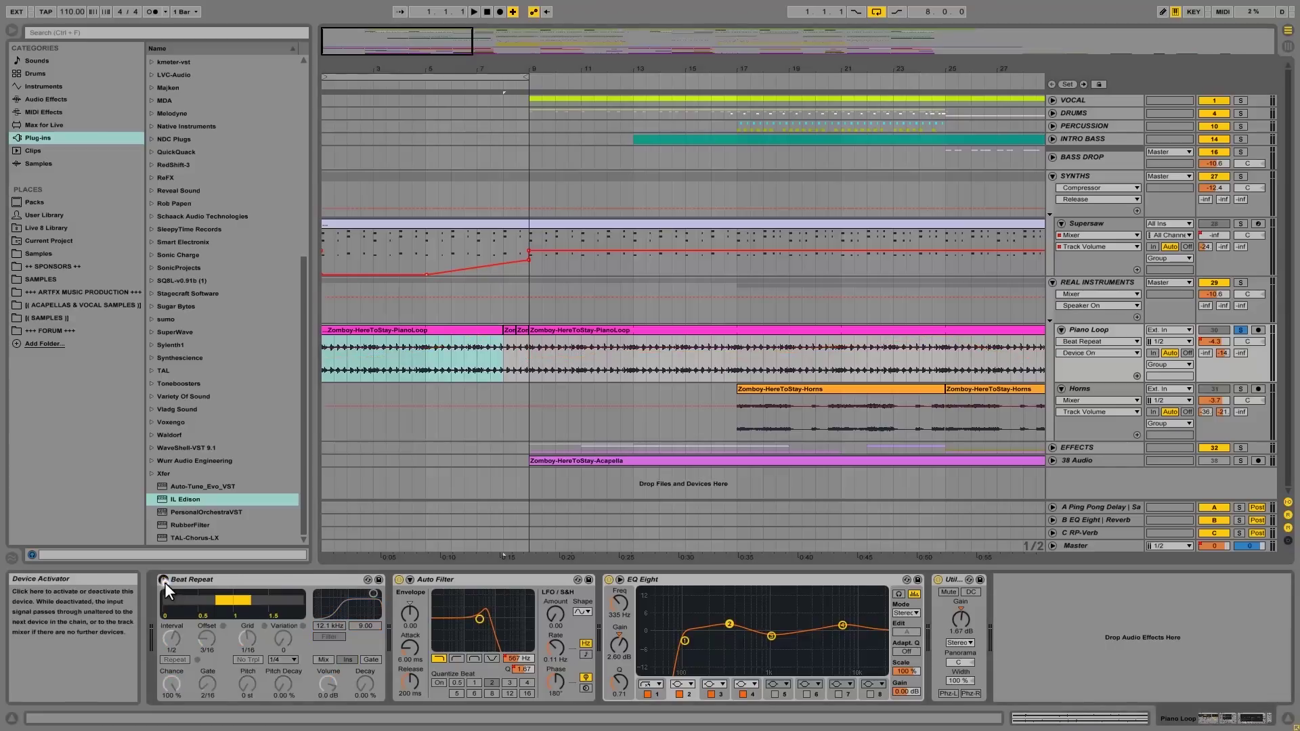
{"action": "left_click", "coordinate": [400, 581]}
{"action": "left_click", "coordinate": [609, 580]}
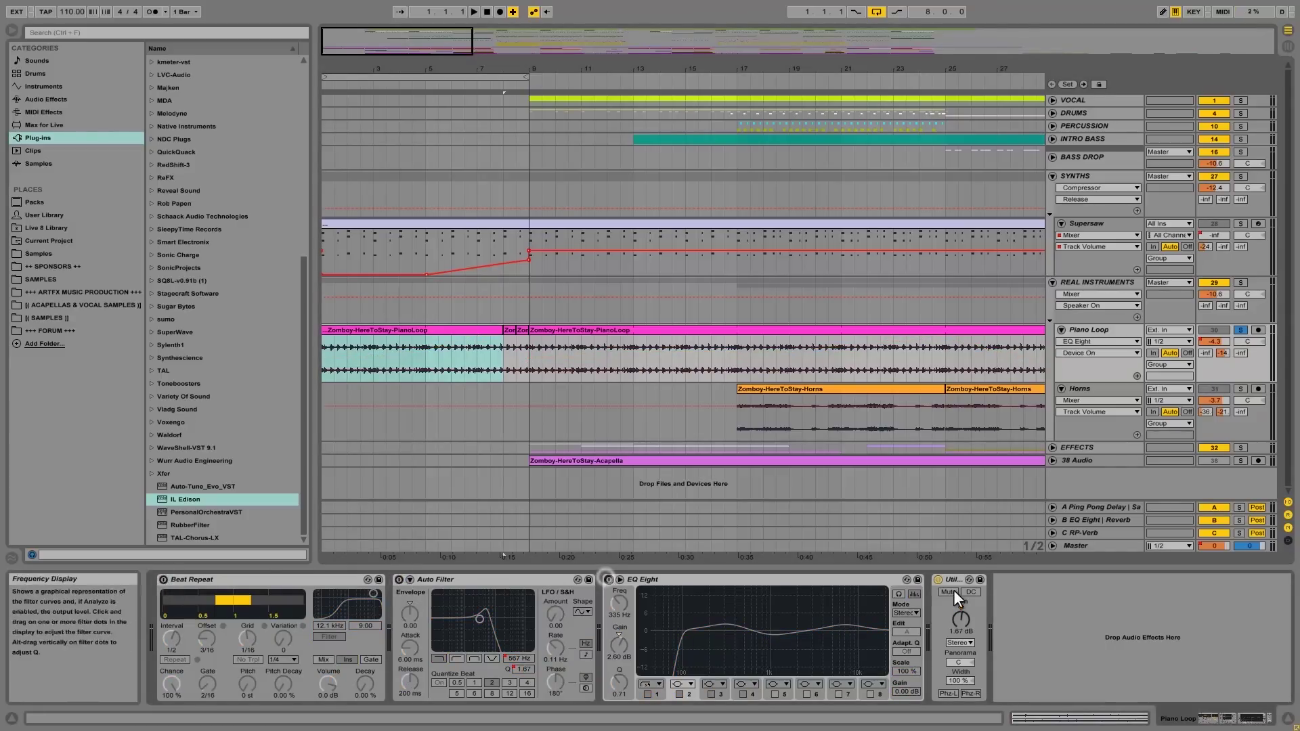
{"action": "left_click", "coordinate": [938, 580]}
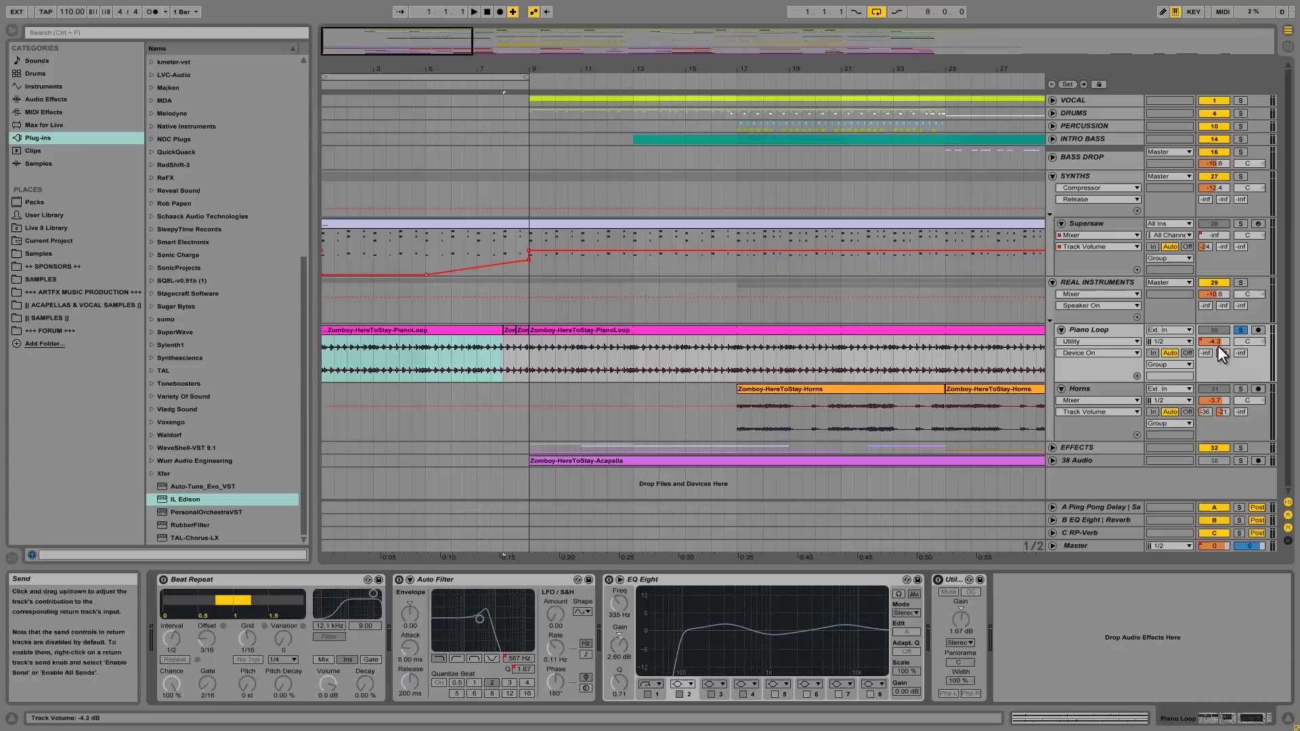
Step: Play the unprocessed piano loop, show its Track Volume automation and return the insert mark to 1.1.1
{"action": "key", "text": "space"}
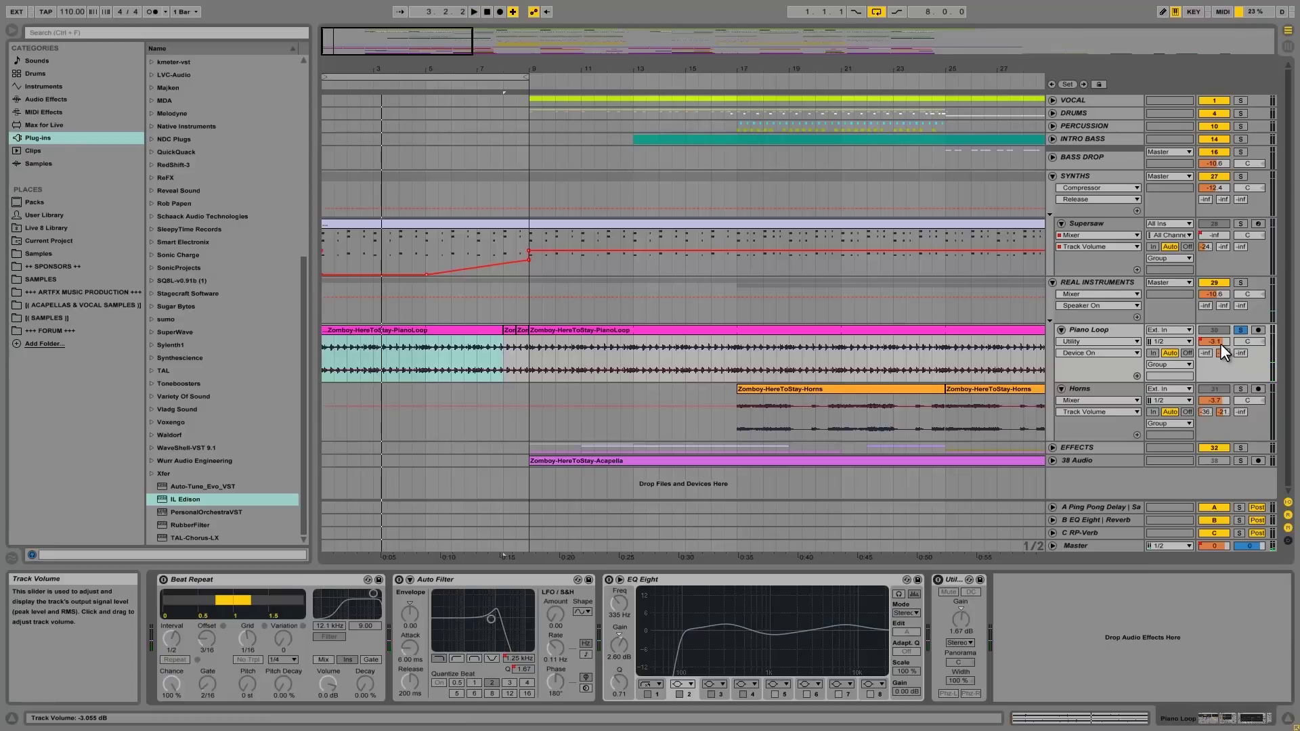
{"action": "left_click", "coordinate": [1220, 343]}
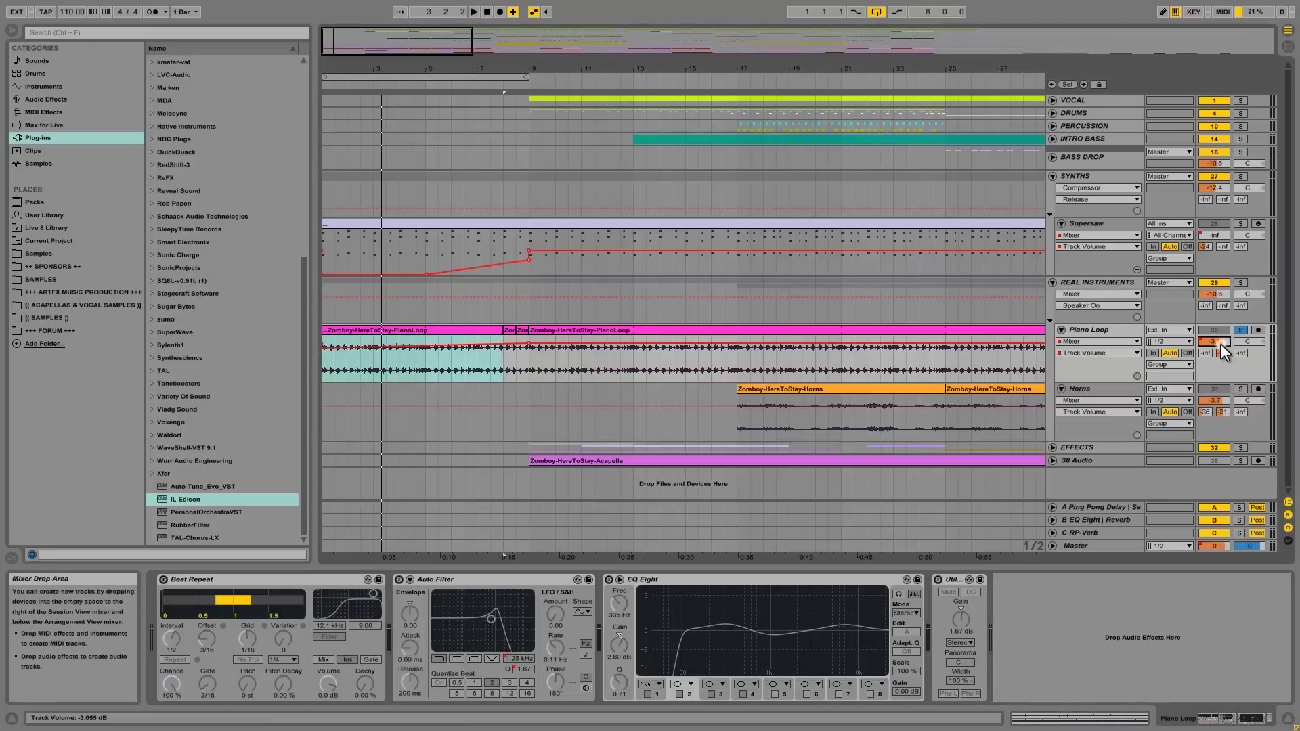
{"action": "left_click", "coordinate": [327, 344]}
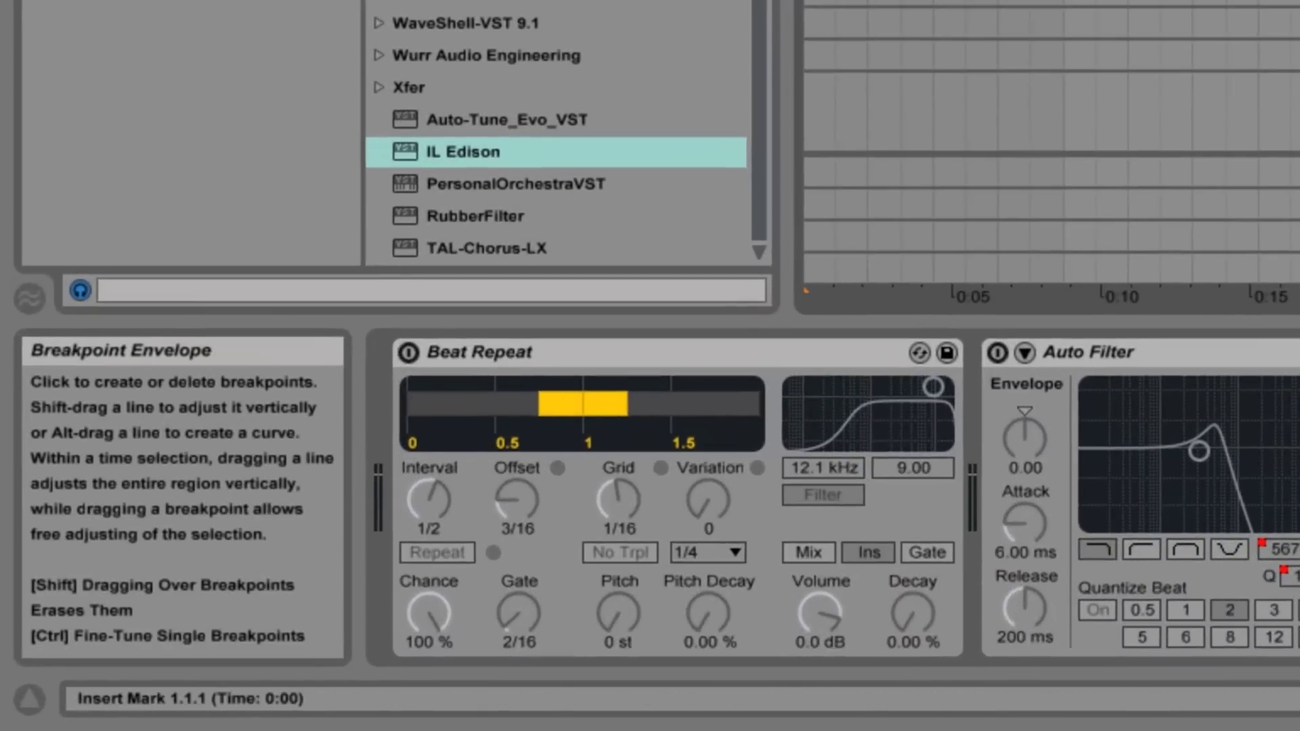
Step: Turn on Beat Repeat for the Piano Loop track and select the clip's first half bar, from 1.1.1 to 1.3.1
{"action": "left_click", "coordinate": [409, 353]}
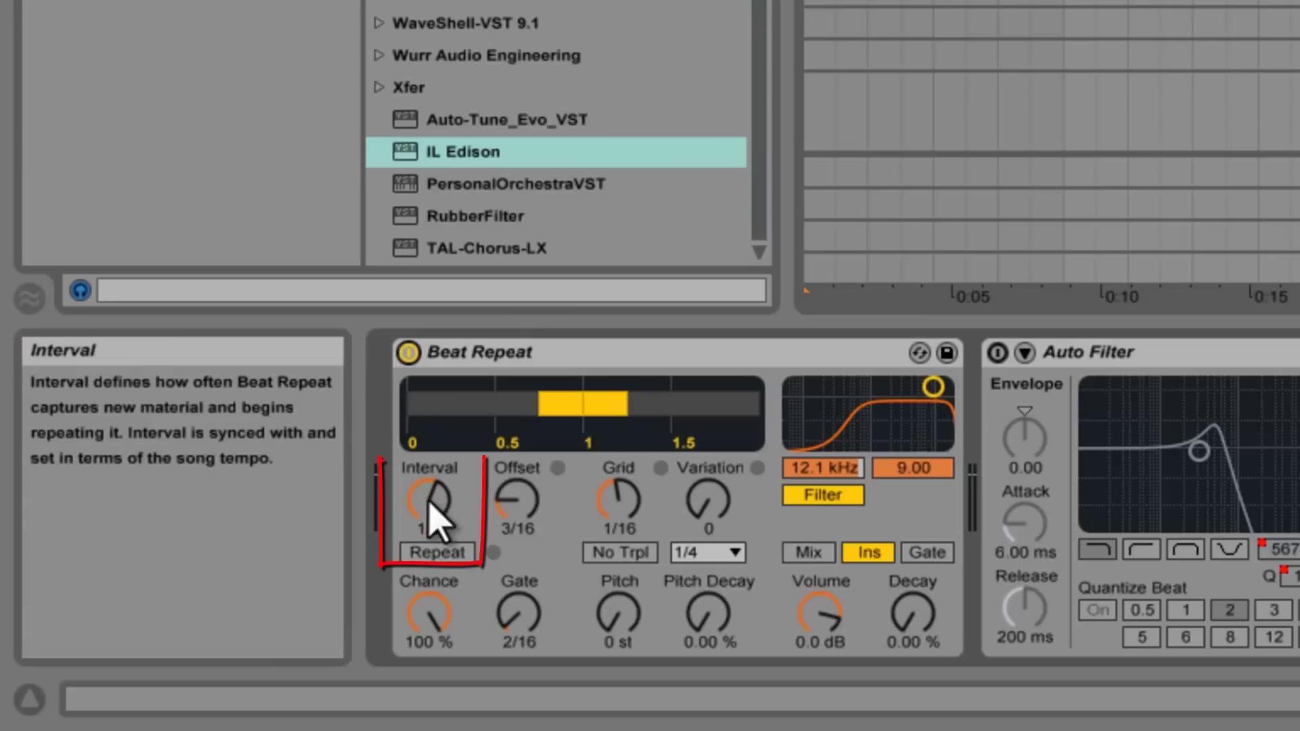
{"action": "left_click_drag", "start_coordinate": [433, 518], "coordinate": [436, 537]}
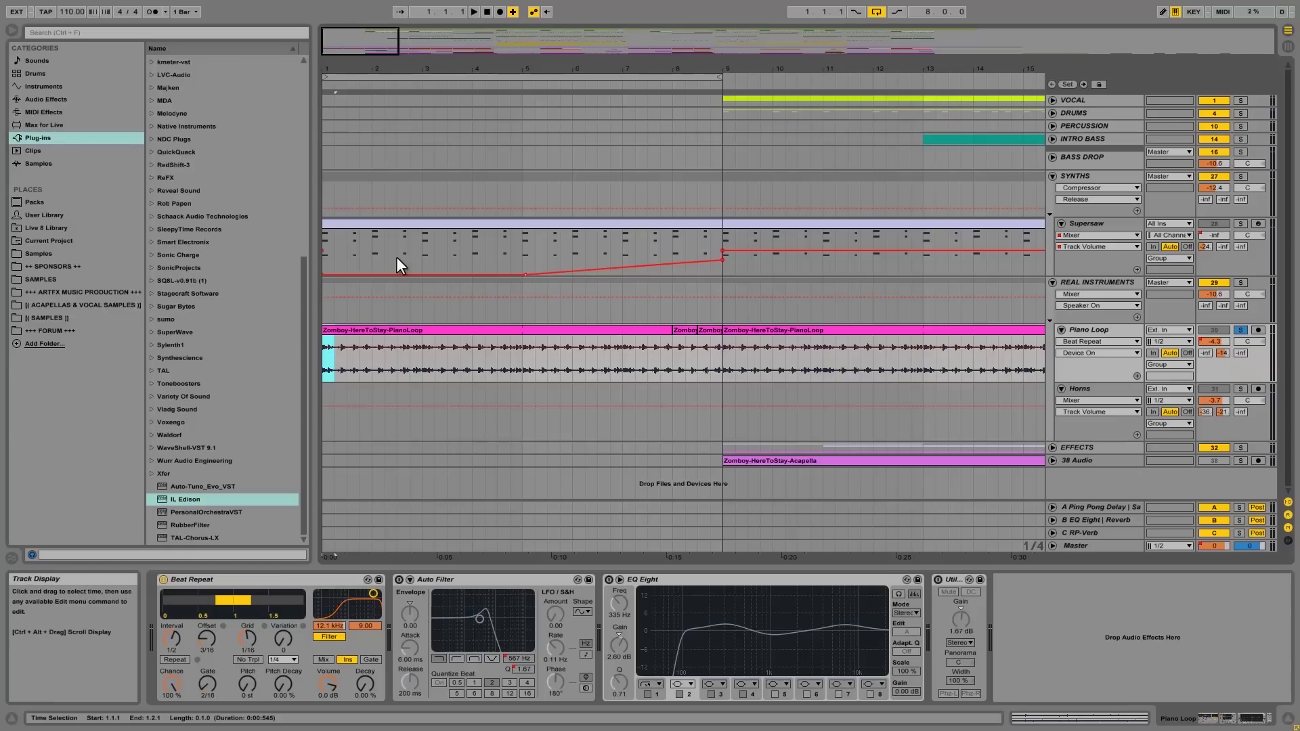
{"action": "left_click_drag", "start_coordinate": [347, 359], "coordinate": [321, 359]}
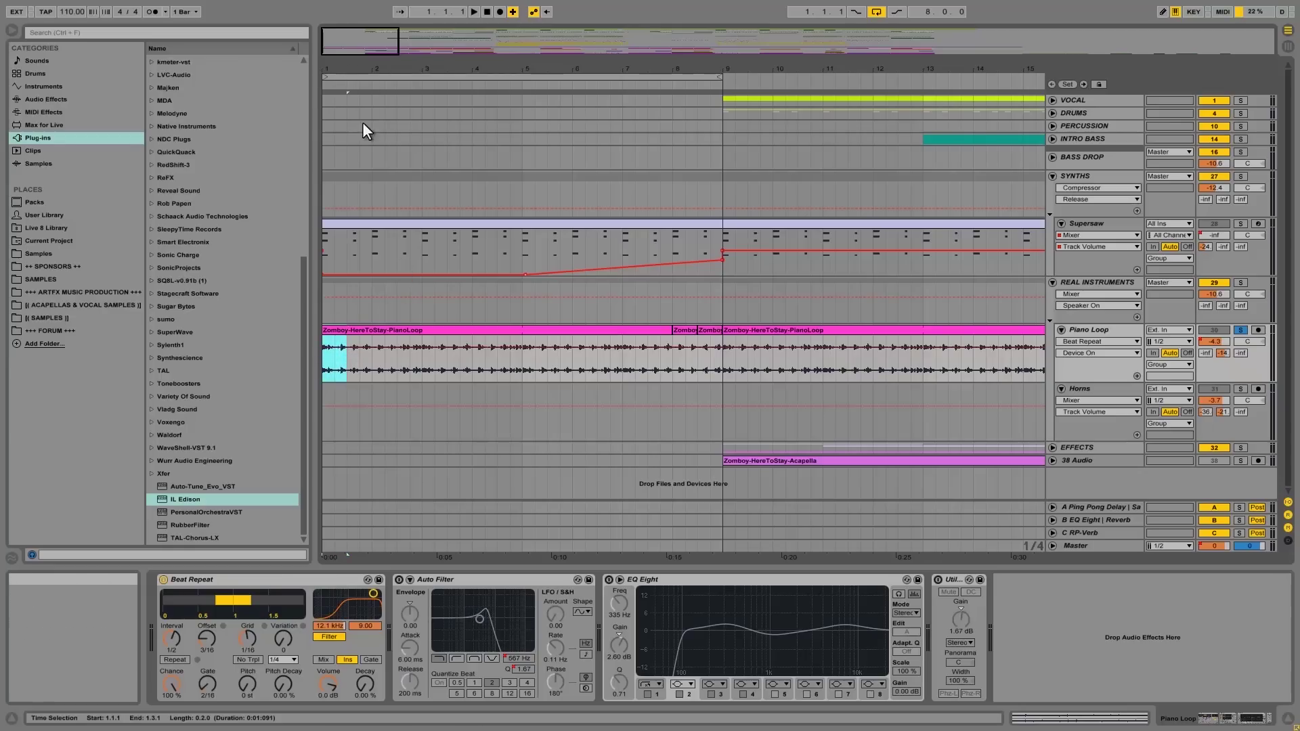
{"action": "left_click_drag", "start_coordinate": [351, 72], "coordinate": [351, 88]}
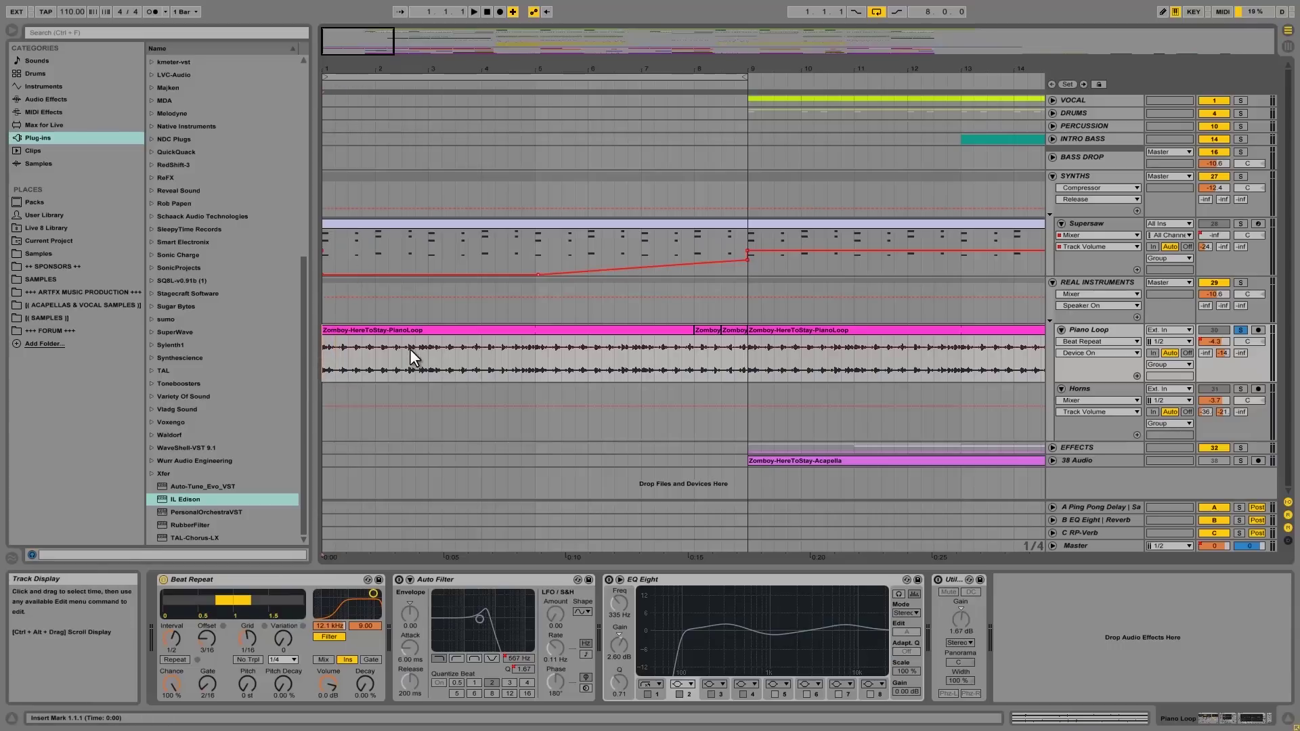
Step: Audition the piano loop with Beat Repeat's output mode on Gate and return the mode to Ins
{"action": "left_click", "coordinate": [163, 579]}
{"action": "left_click", "coordinate": [163, 579]}
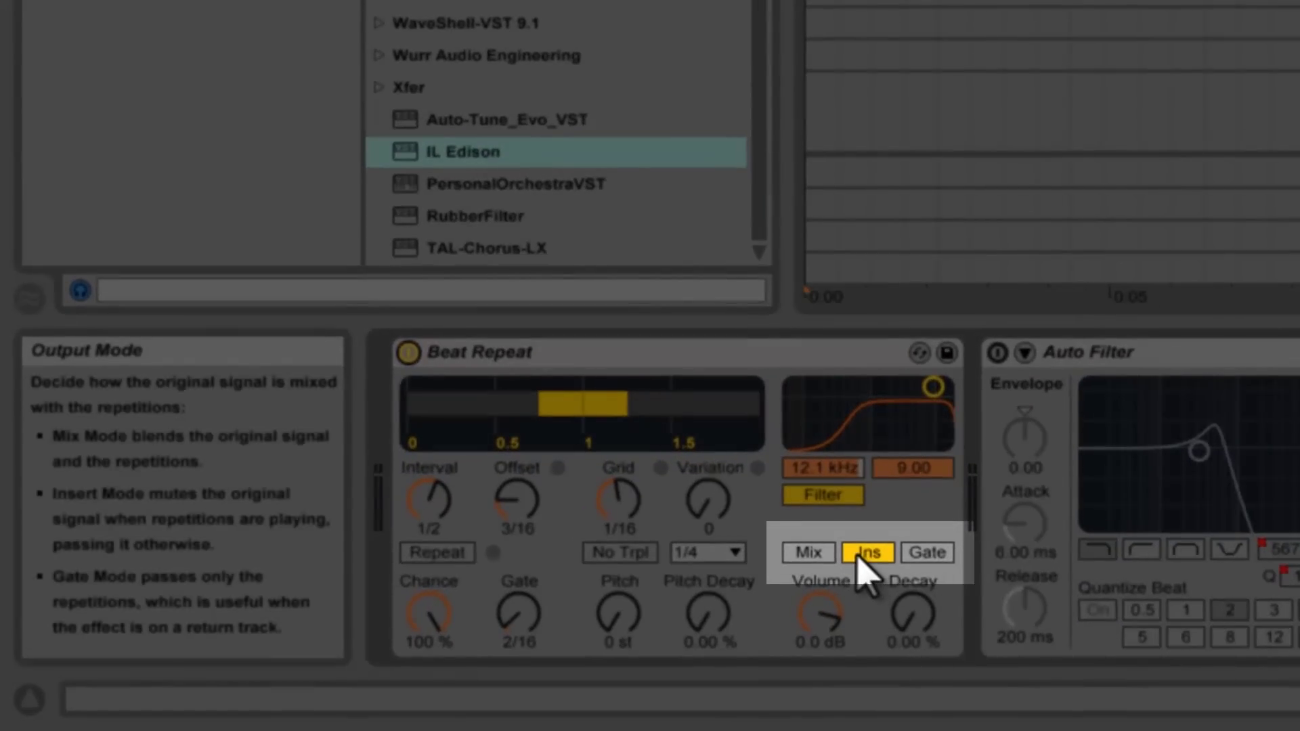
{"action": "left_click", "coordinate": [927, 555]}
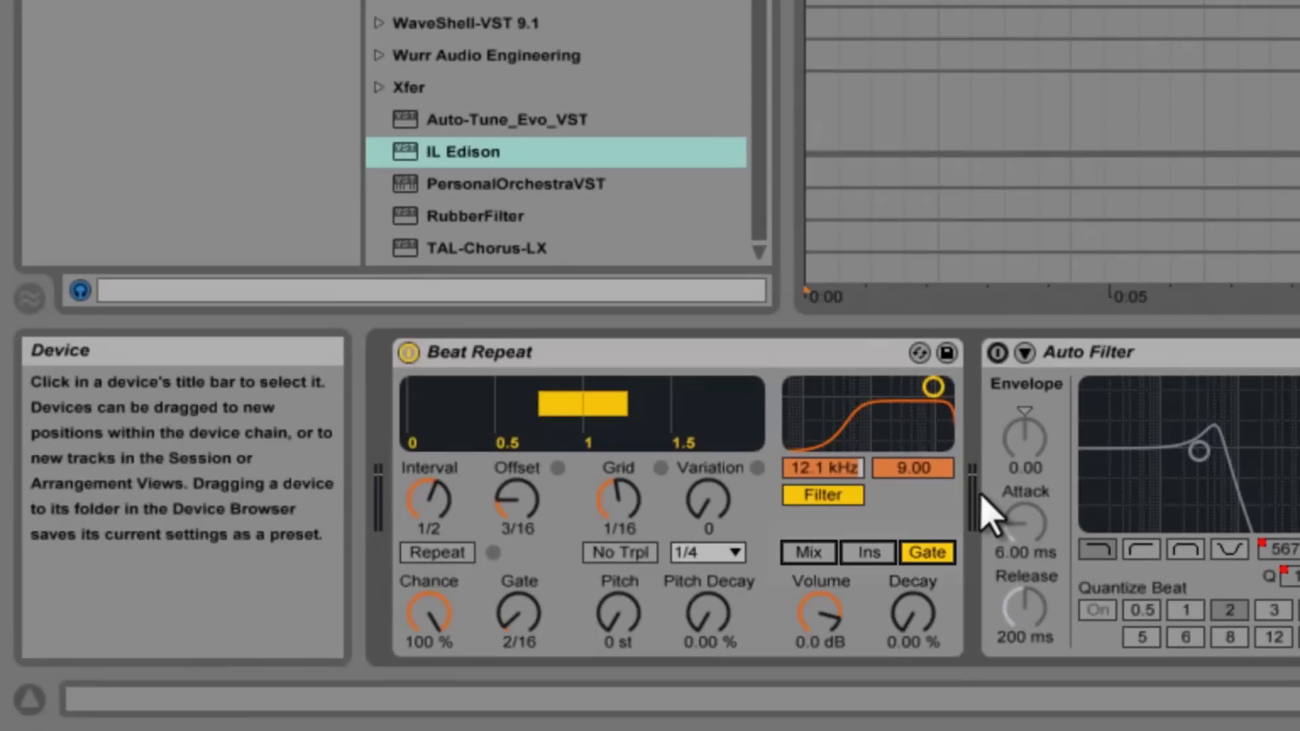
{"action": "key", "text": "space"}
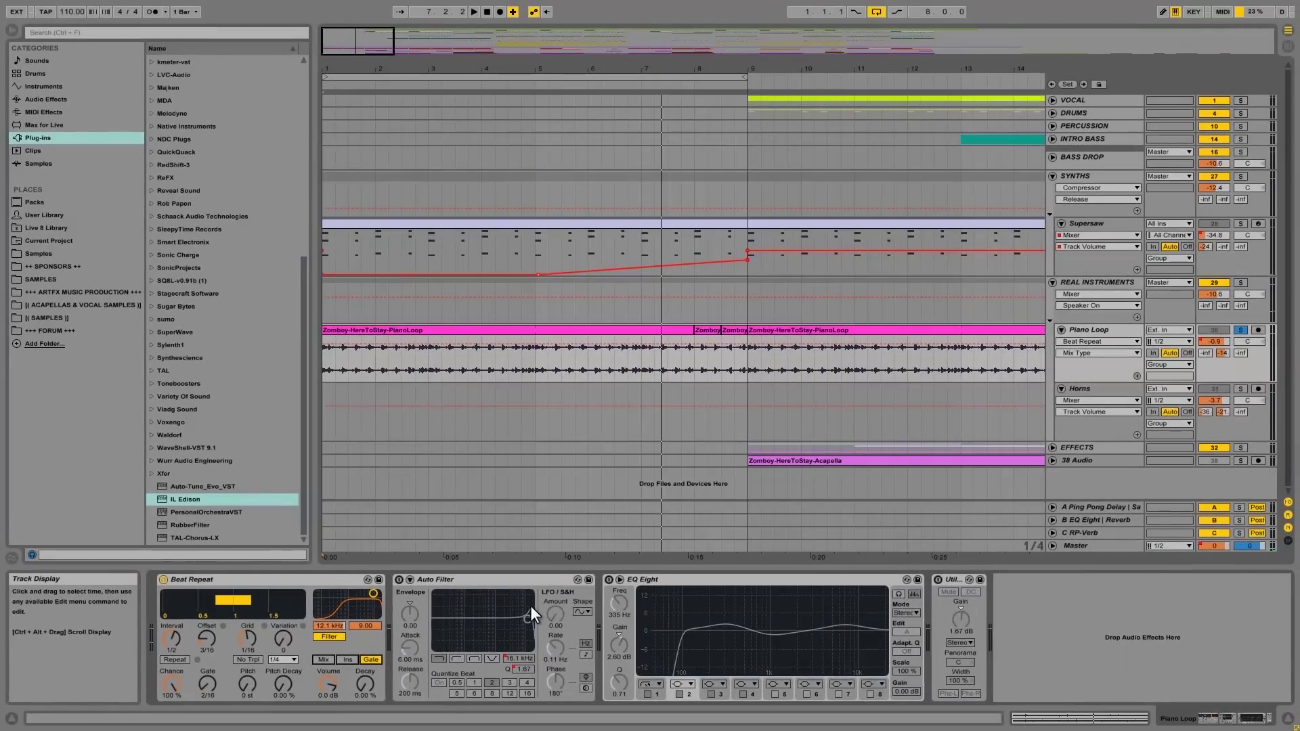
{"action": "left_click", "coordinate": [346, 658]}
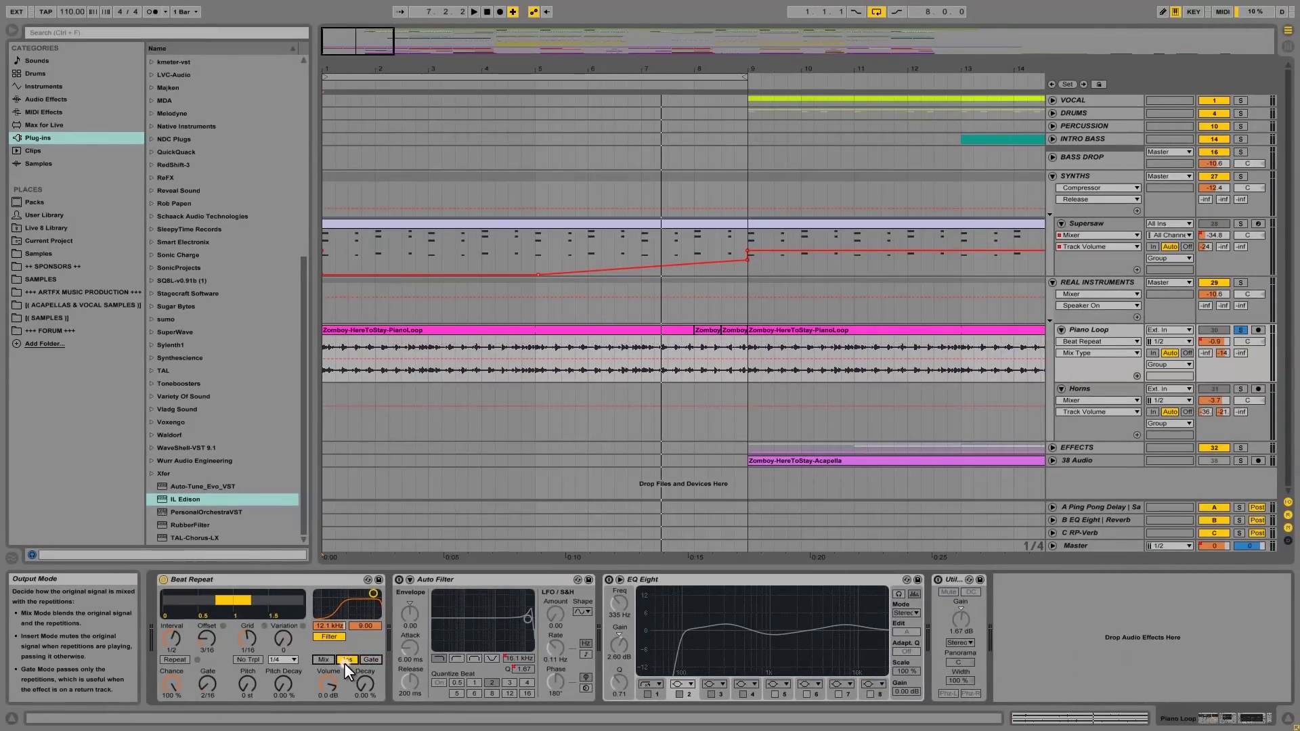
Step: Play the piano loop and compare it with Beat Repeat switched off and on again
{"action": "key", "text": "space"}
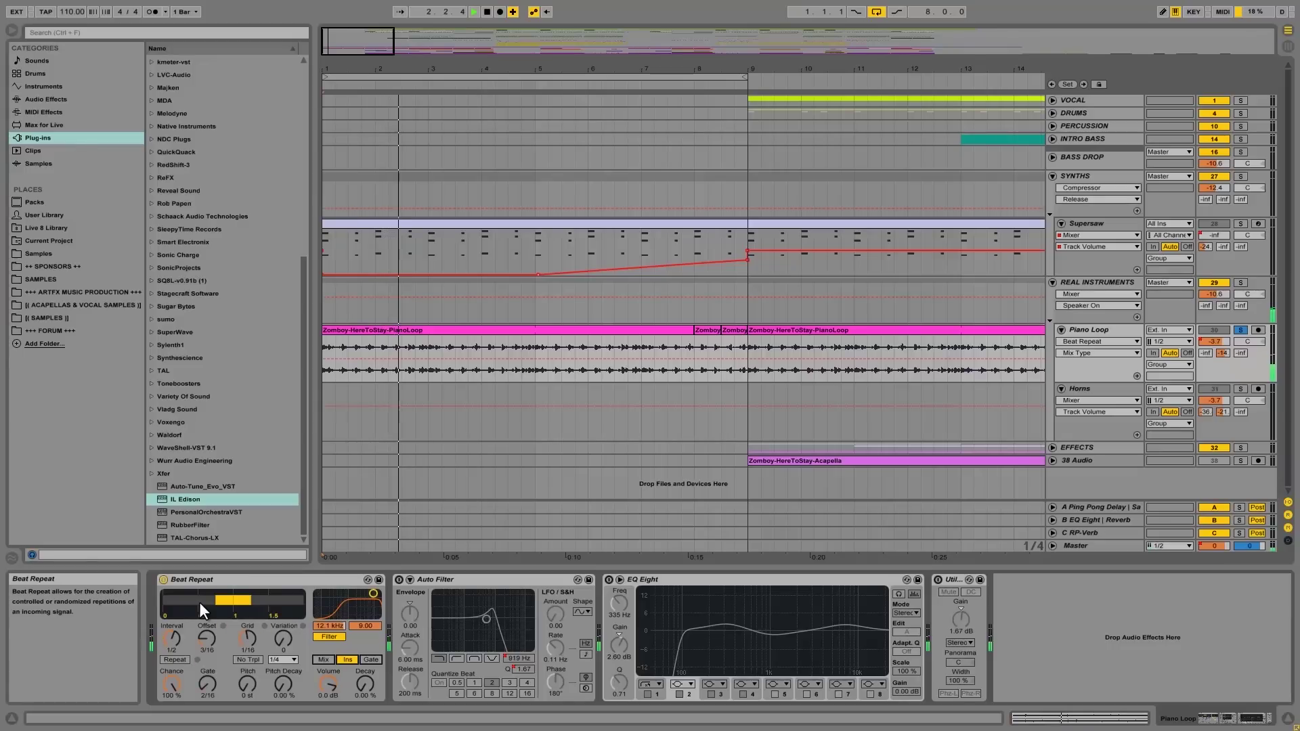
{"action": "left_click", "coordinate": [167, 580]}
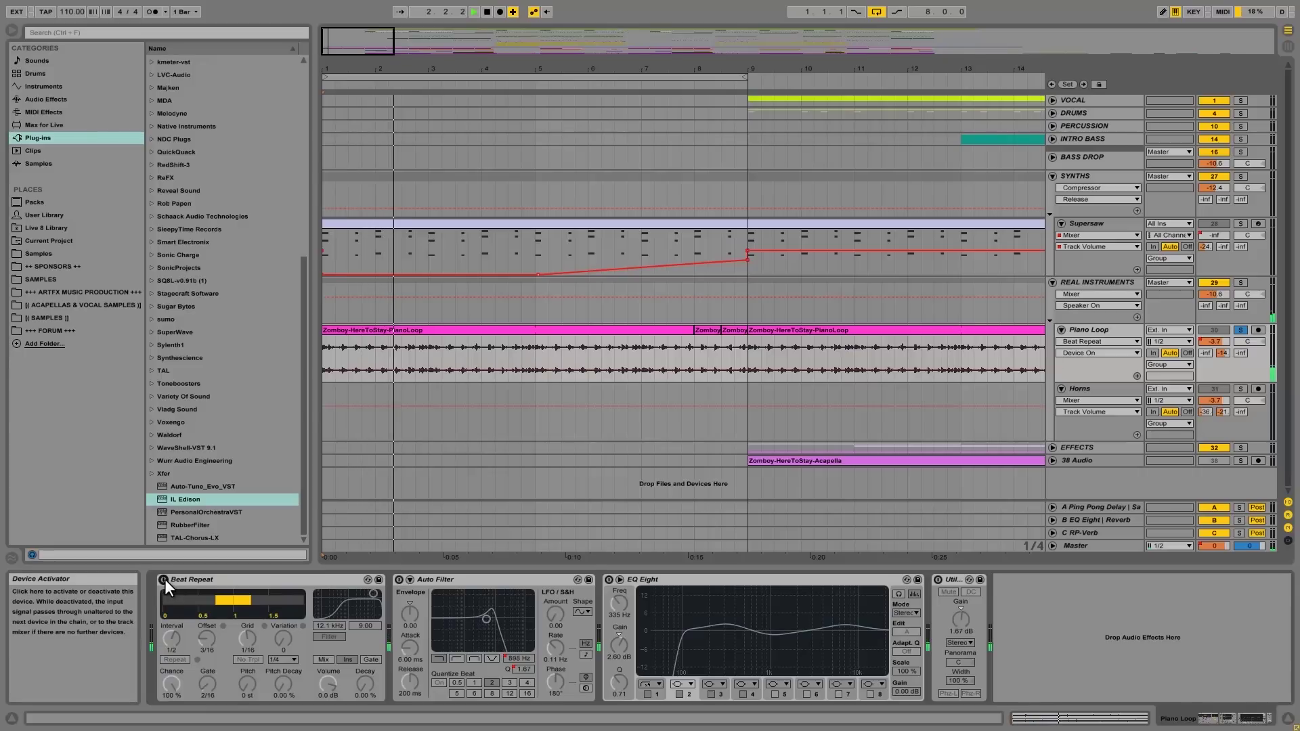
{"action": "left_click", "coordinate": [165, 579]}
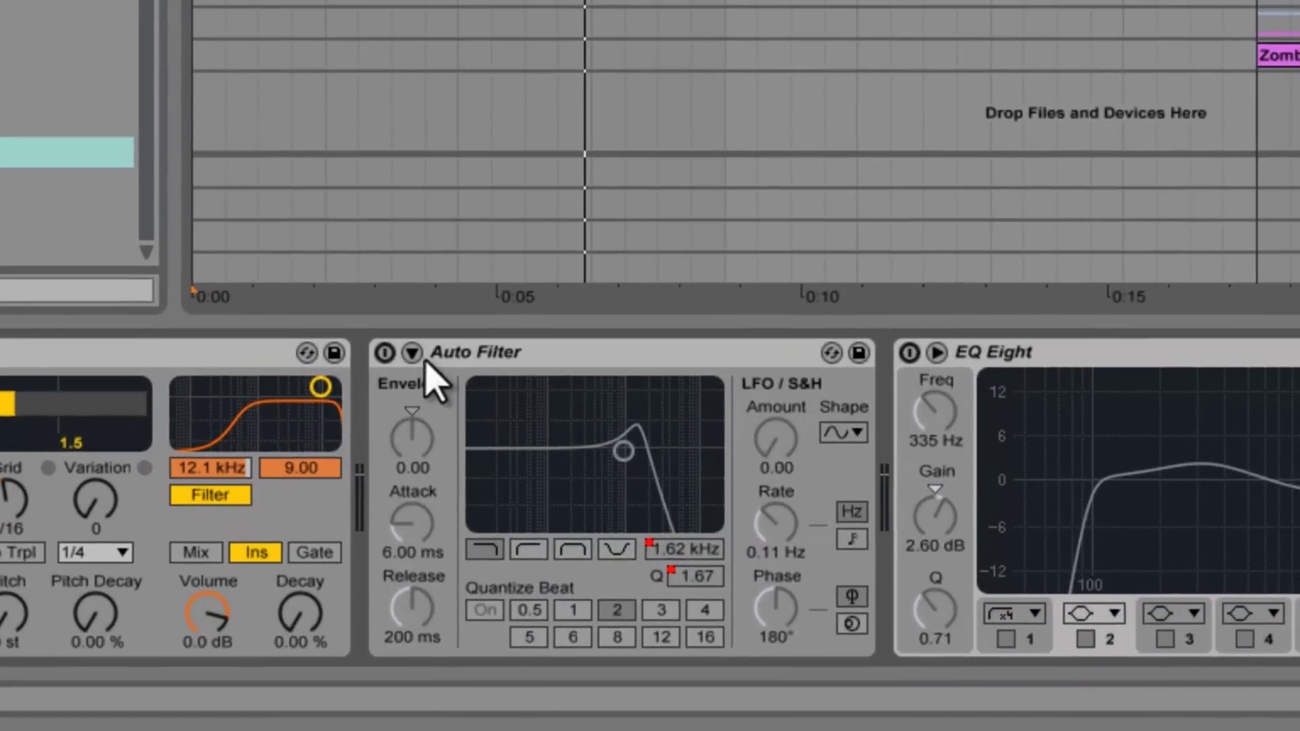
Step: Turn on Auto Filter for the Piano Loop track and add a lane for each automated envelope
{"action": "left_click", "coordinate": [385, 353]}
{"action": "left_click", "coordinate": [691, 549]}
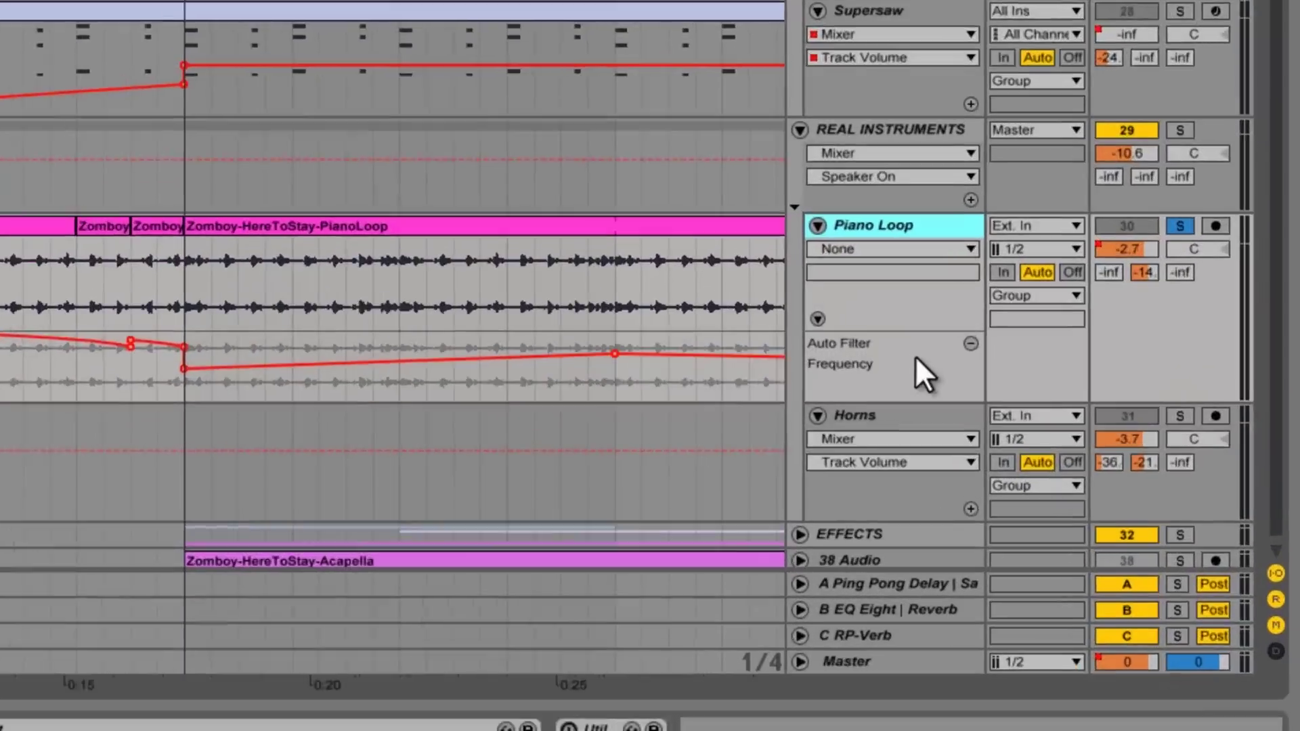
{"action": "right_click", "coordinate": [1104, 393]}
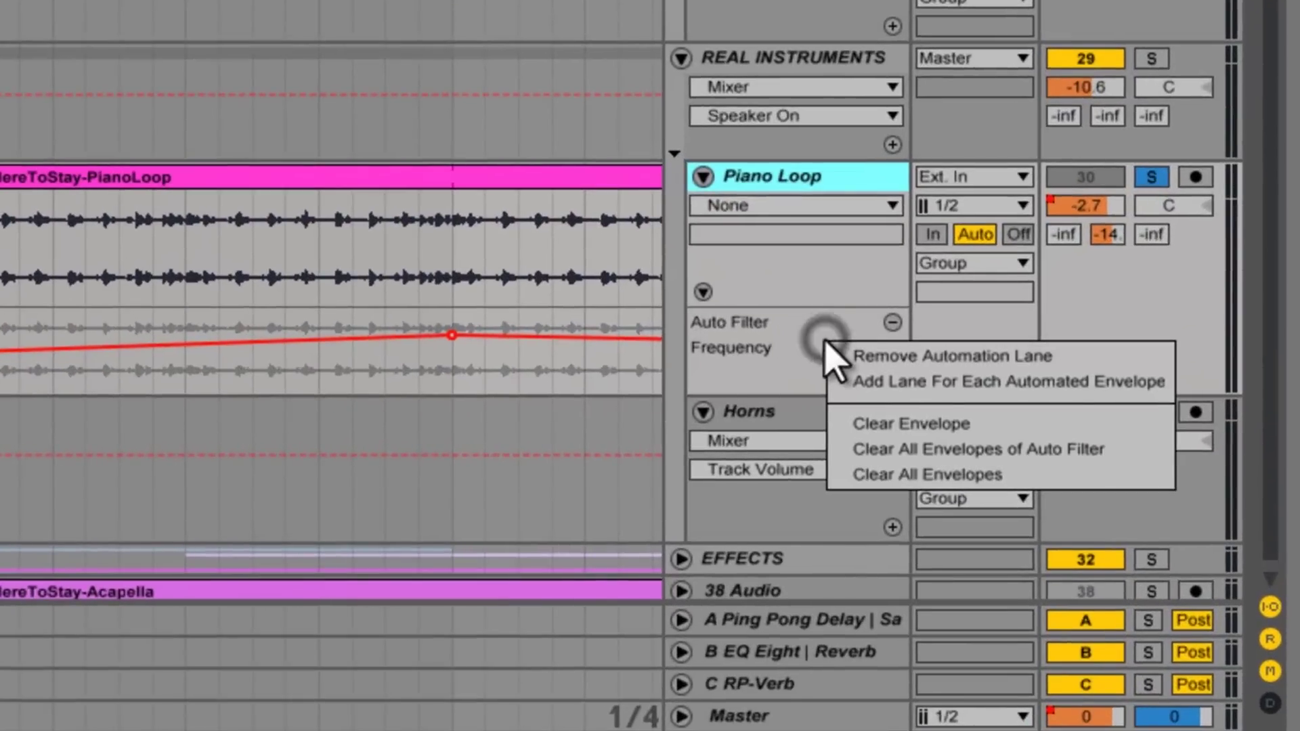
{"action": "left_click", "coordinate": [935, 382]}
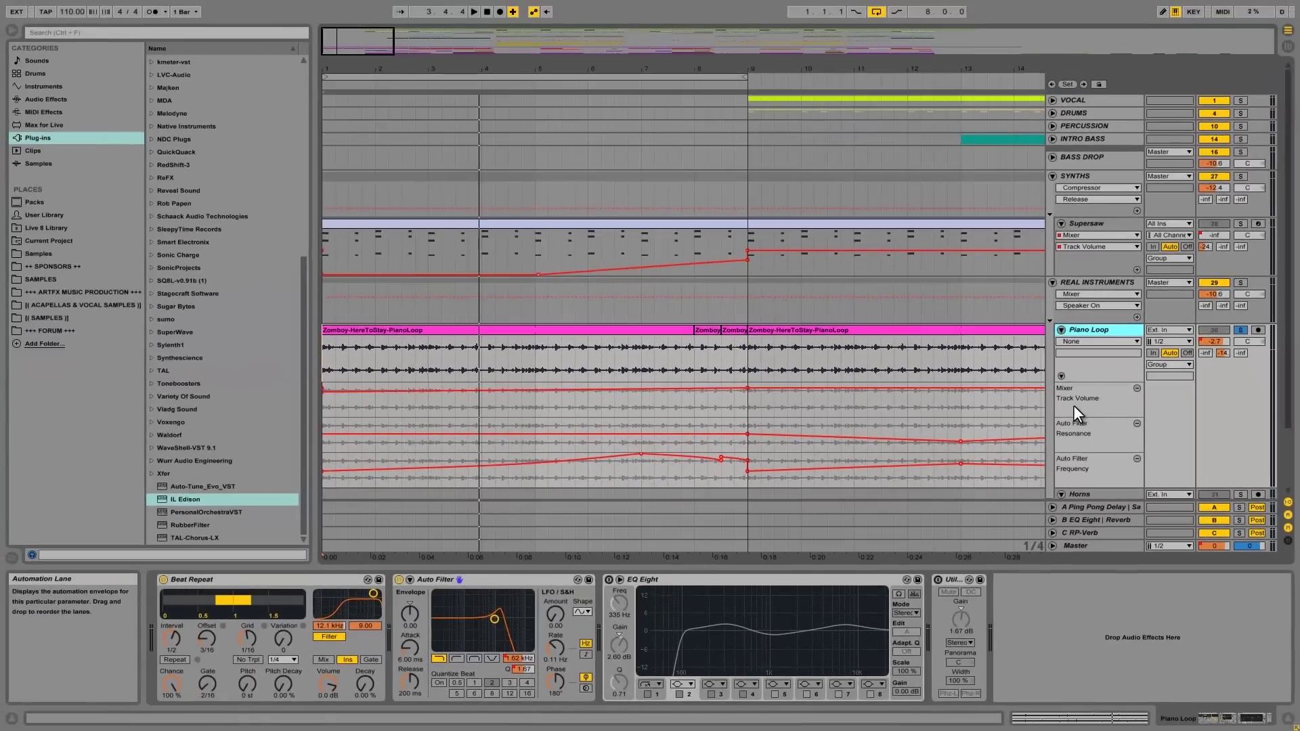
Step: Play the piano loop from 1.1.1 with Auto Filter on, folding and unfolding the track's automation lanes
{"action": "scroll", "coordinate": [804, 448], "scroll_direction": "down", "scroll_amount": 3}
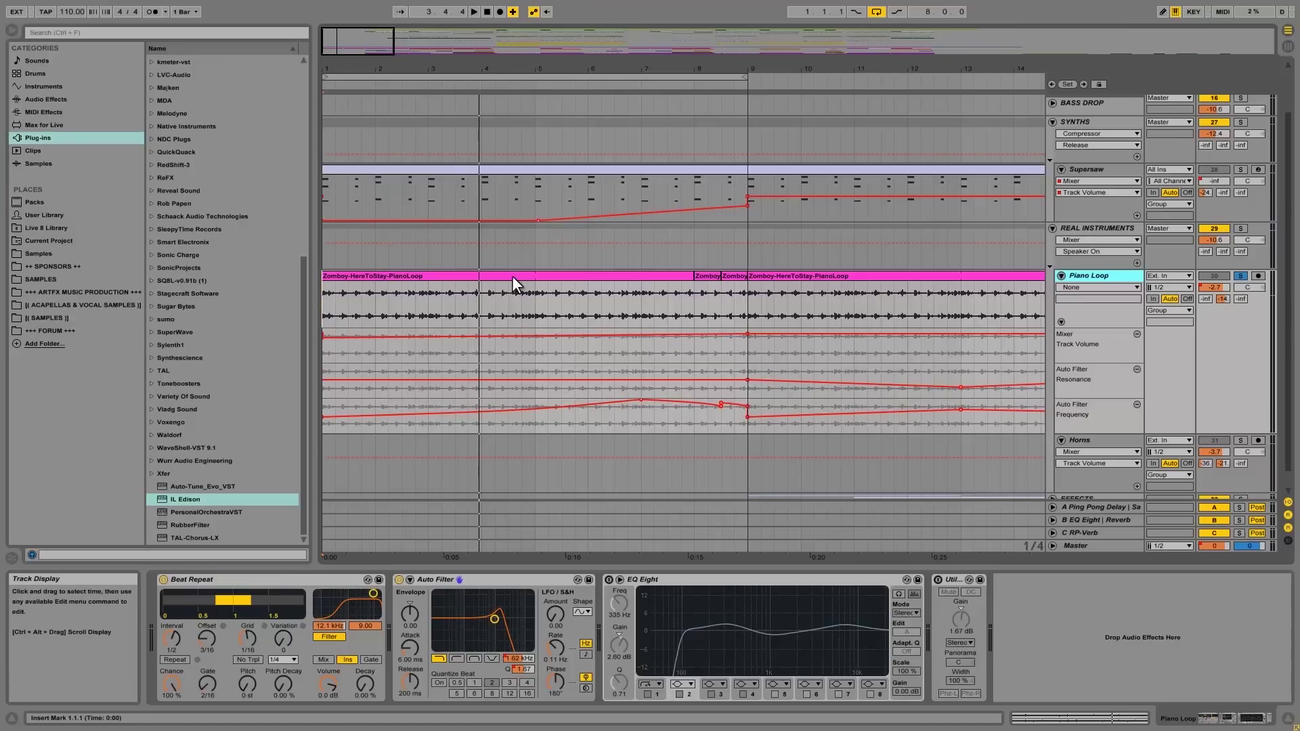
{"action": "scroll", "coordinate": [417, 291], "scroll_direction": "up", "scroll_amount": 3}
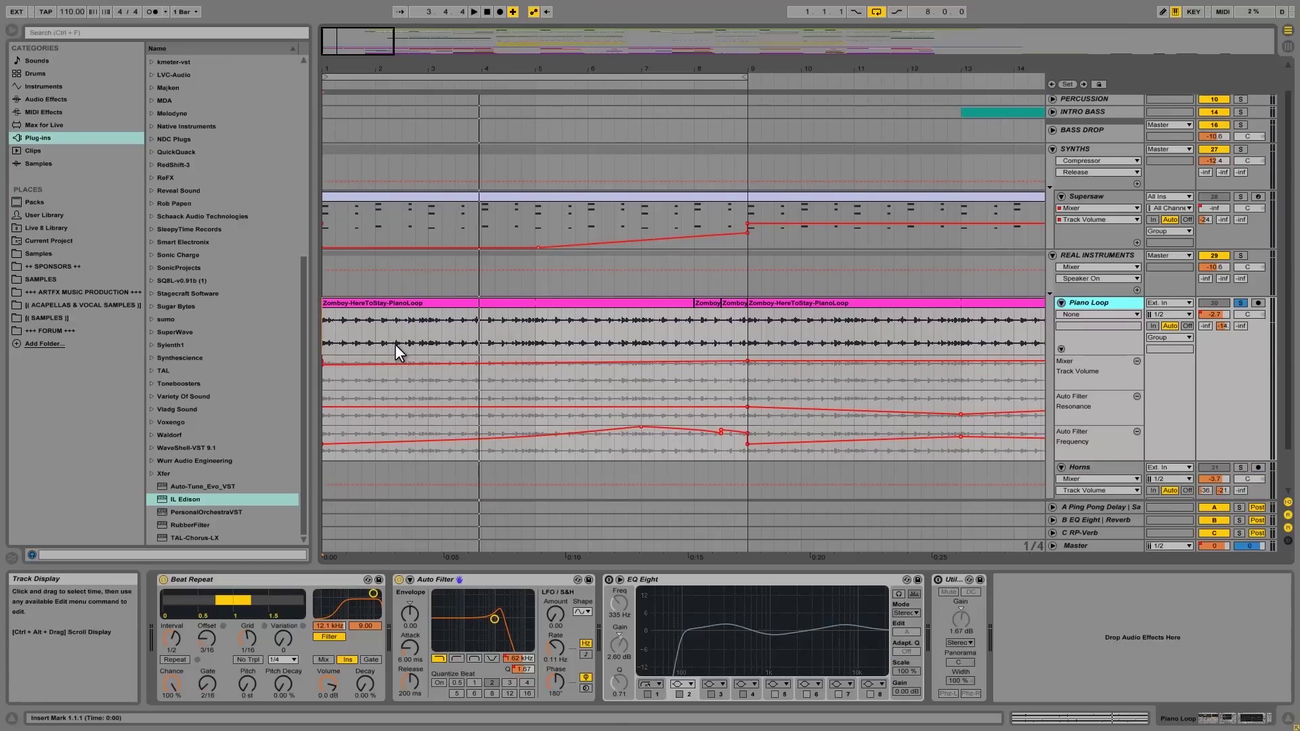
{"action": "key", "text": "space"}
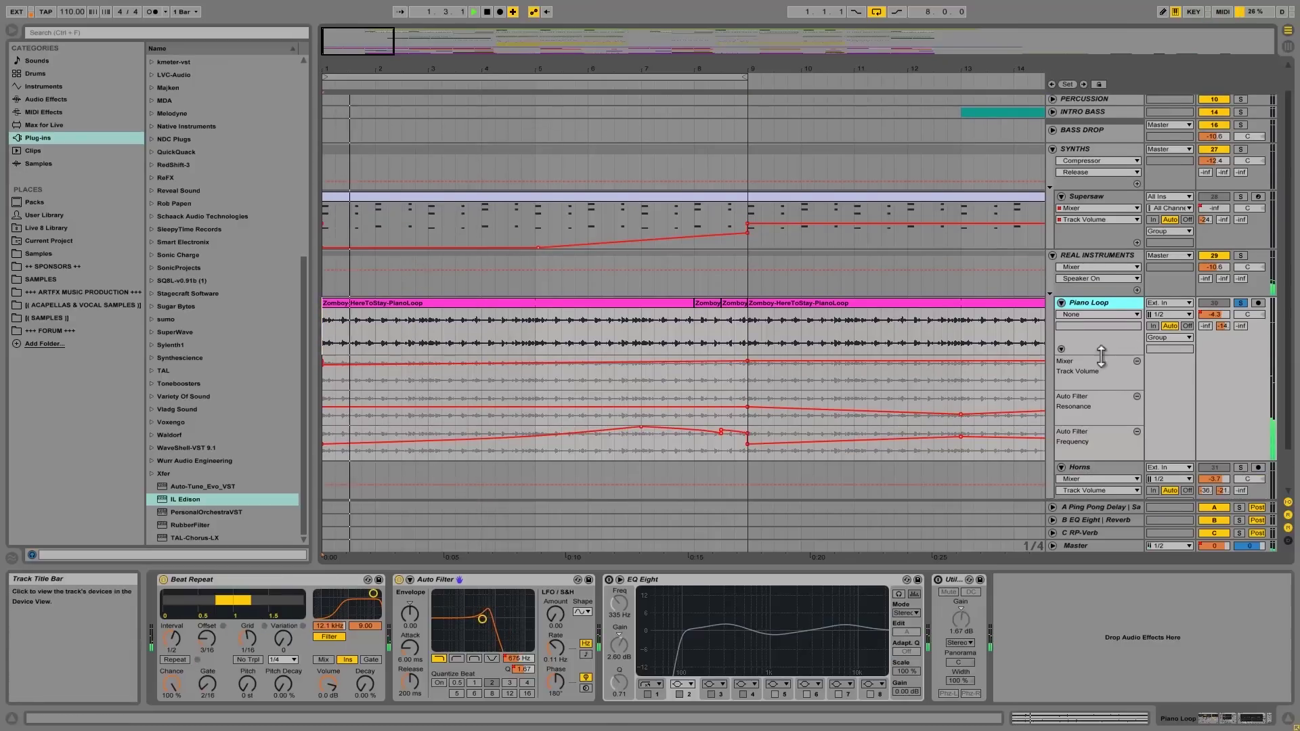
{"action": "left_click", "coordinate": [1061, 348]}
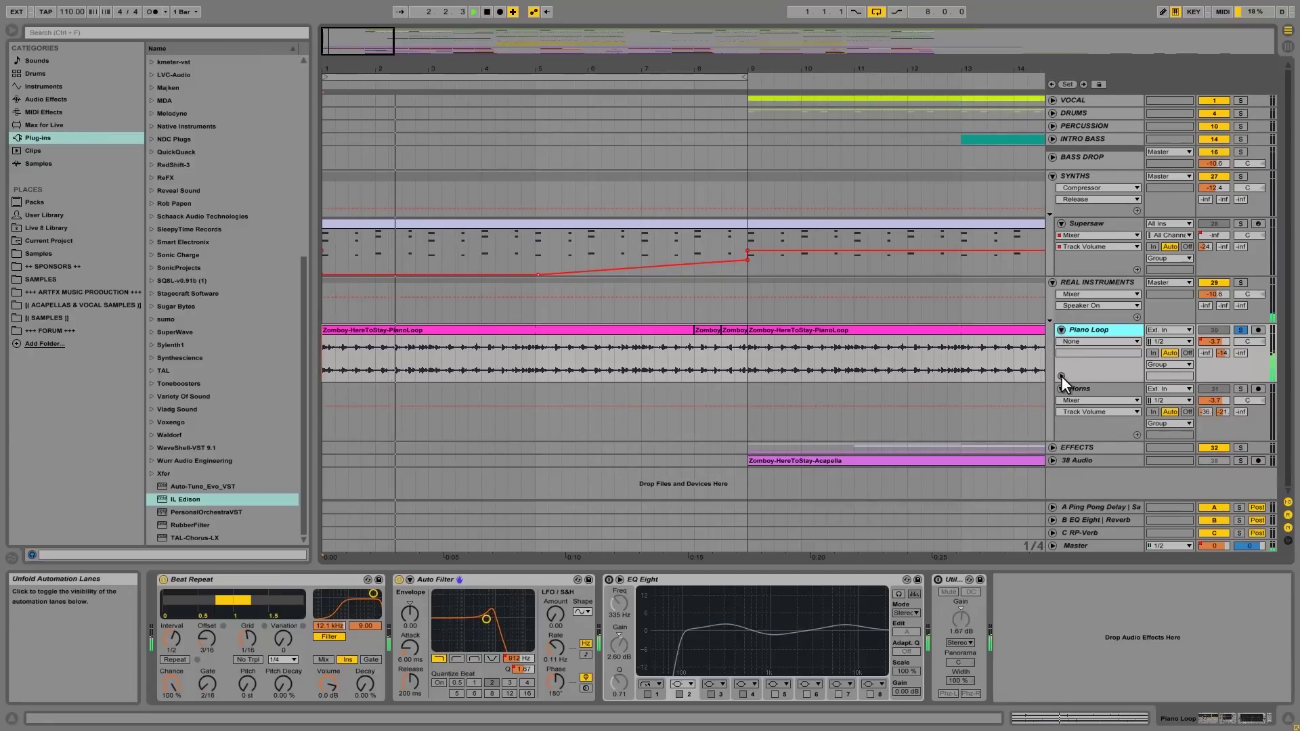
{"action": "left_click", "coordinate": [1062, 376]}
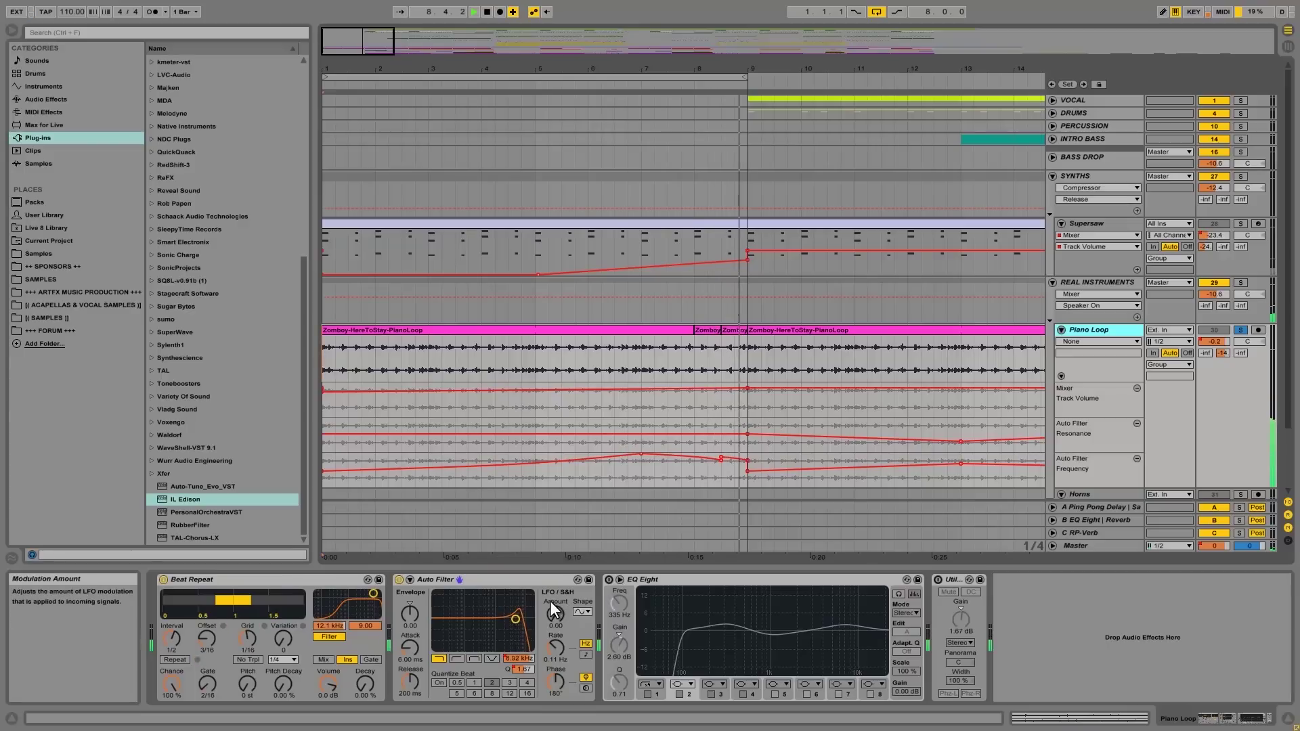
Step: Stop playback and select the short Piano Loop clip from 8.1.1 to 8.3.1
{"action": "left_click", "coordinate": [714, 336]}
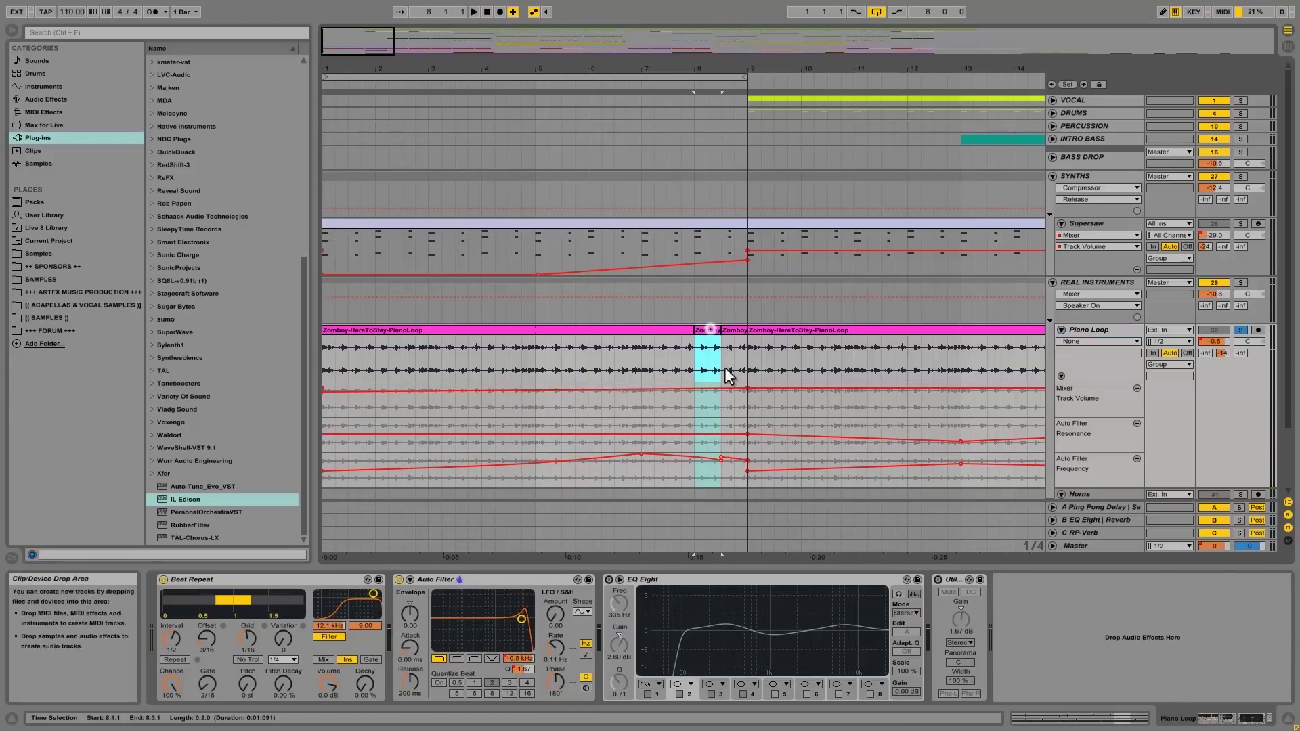
{"action": "left_click", "coordinate": [654, 330]}
{"action": "left_click", "coordinate": [647, 350]}
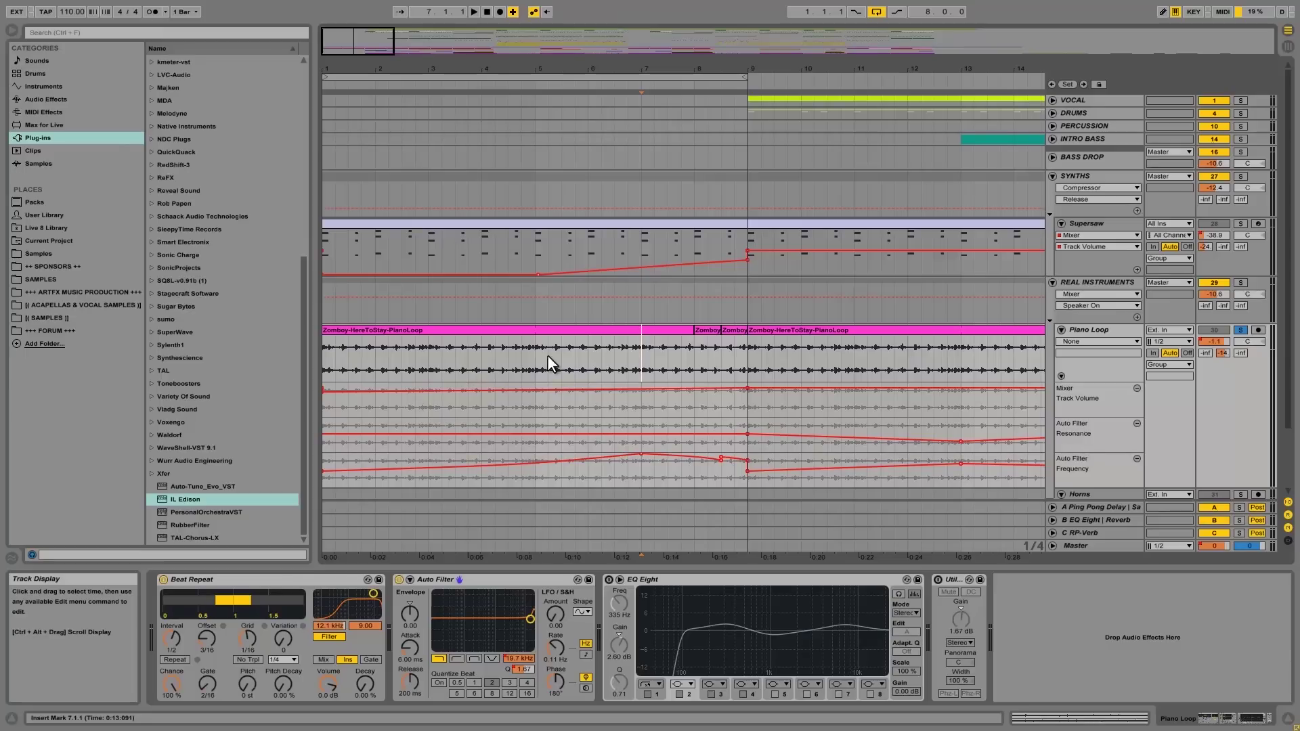
{"action": "left_click_drag", "start_coordinate": [535, 358], "coordinate": [562, 364]}
{"action": "left_click", "coordinate": [696, 355]}
{"action": "left_click_drag", "start_coordinate": [696, 354], "coordinate": [721, 356]}
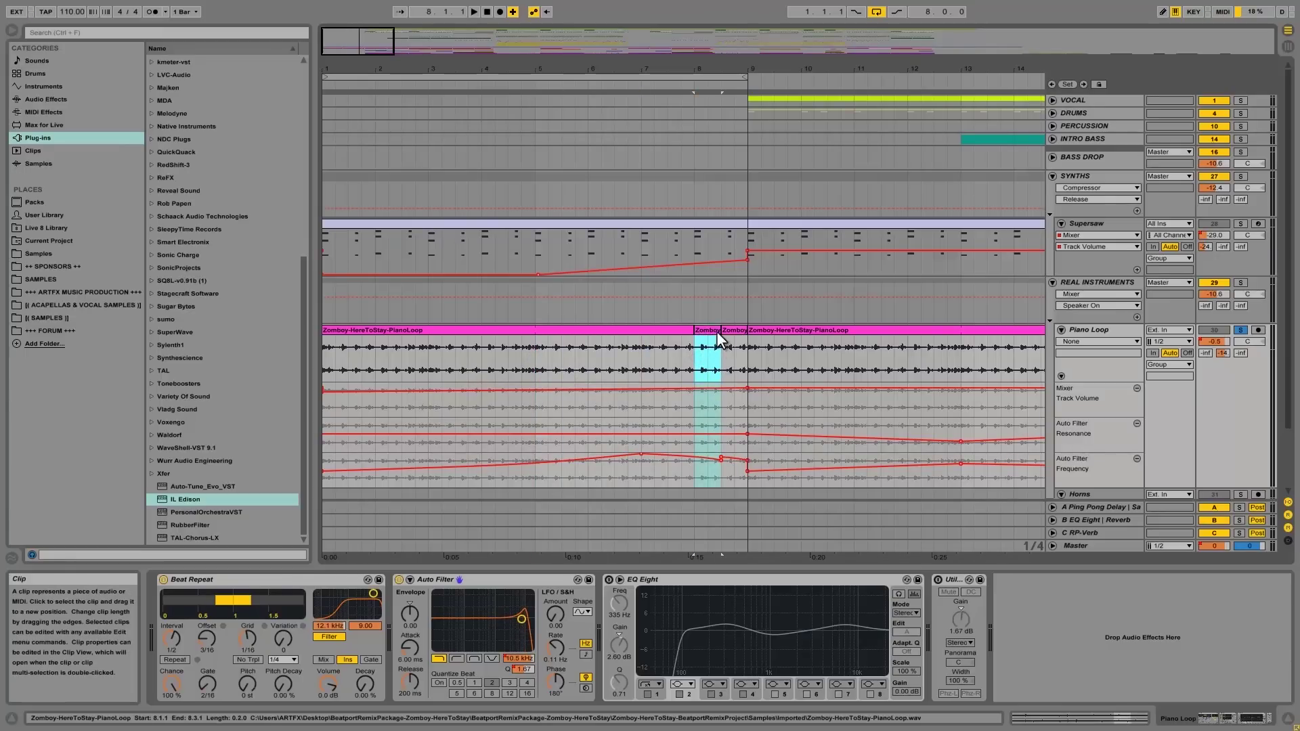
Step: Open the selected short clip's sample waveform and go back to the track's device chain
{"action": "mouse_move", "coordinate": [703, 332]}
{"action": "left_mouse_down"}
{"action": "mouse_move", "coordinate": [734, 340]}
{"action": "mouse_move", "coordinate": [707, 338]}
{"action": "left_mouse_up"}
{"action": "double_click", "coordinate": [706, 330]}
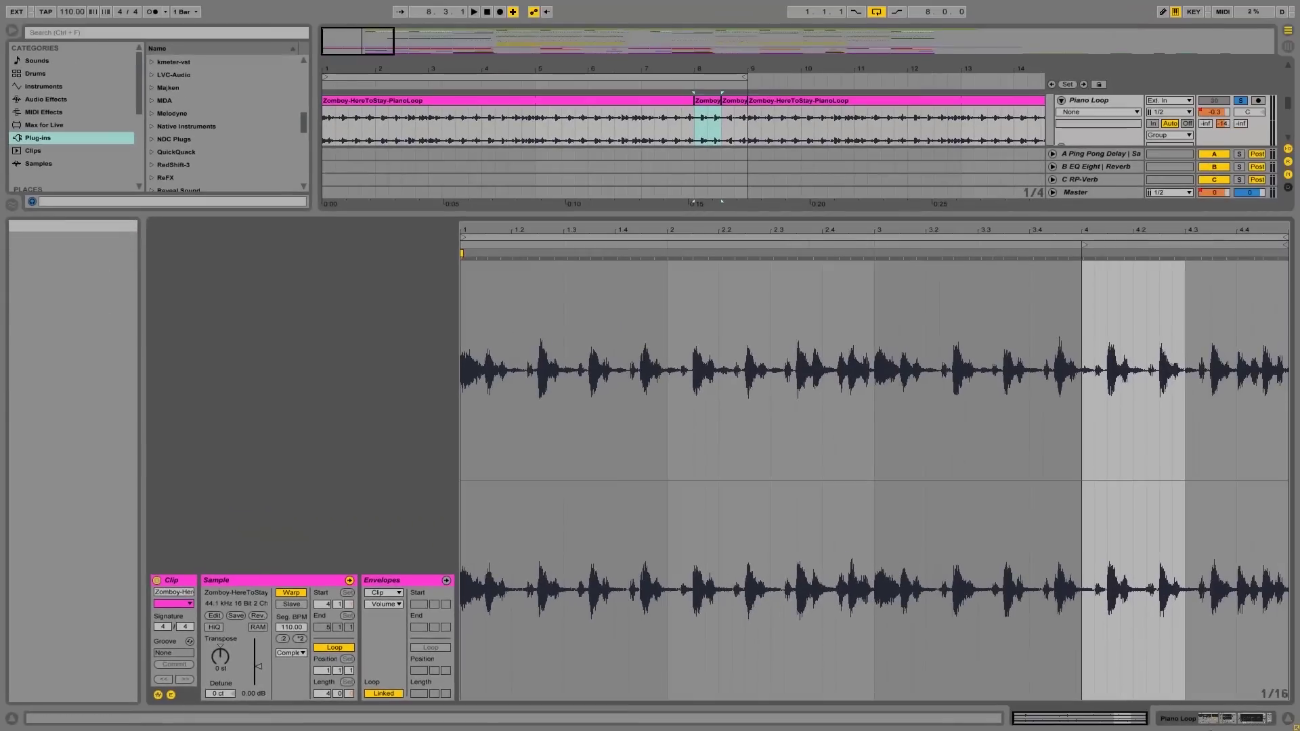
{"action": "left_click", "coordinate": [1185, 719]}
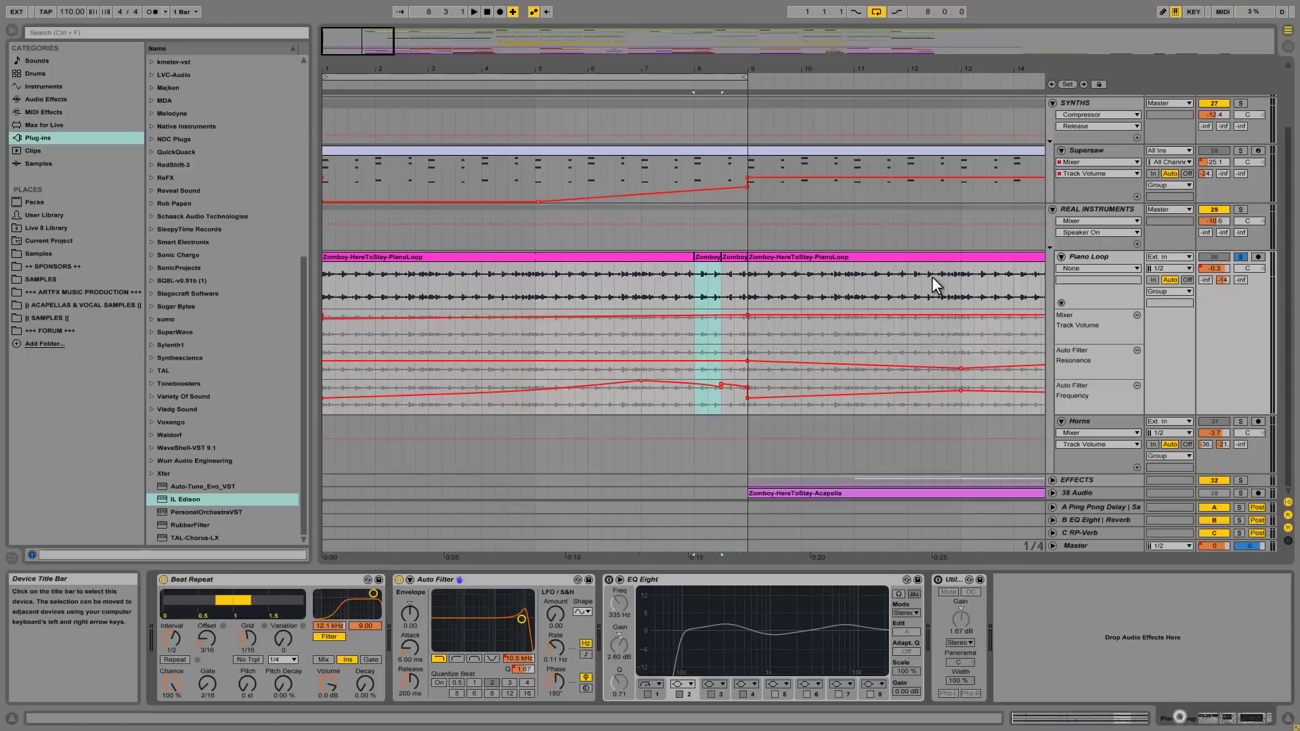
Step: Play the cut Piano Loop clips from 8.1.1 and stop playback
{"action": "left_click", "coordinate": [698, 275]}
{"action": "key", "text": "space"}
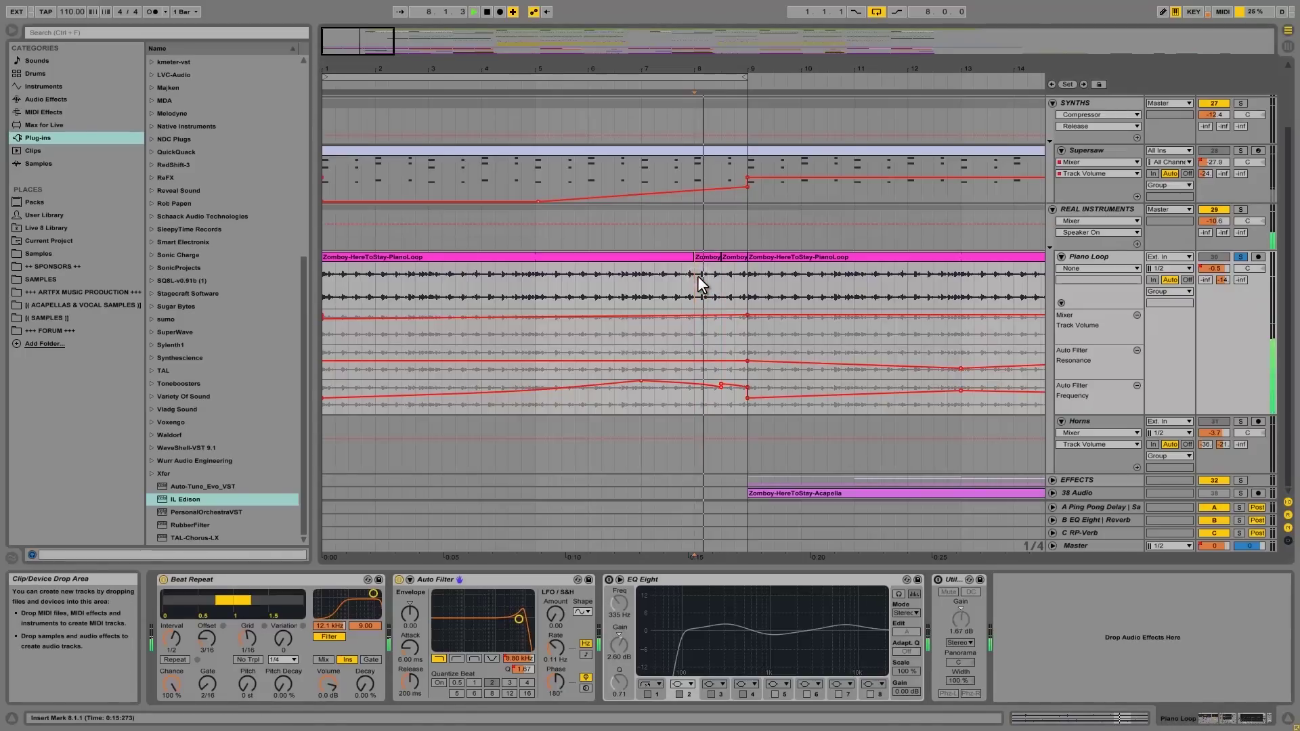
{"action": "key", "text": "space"}
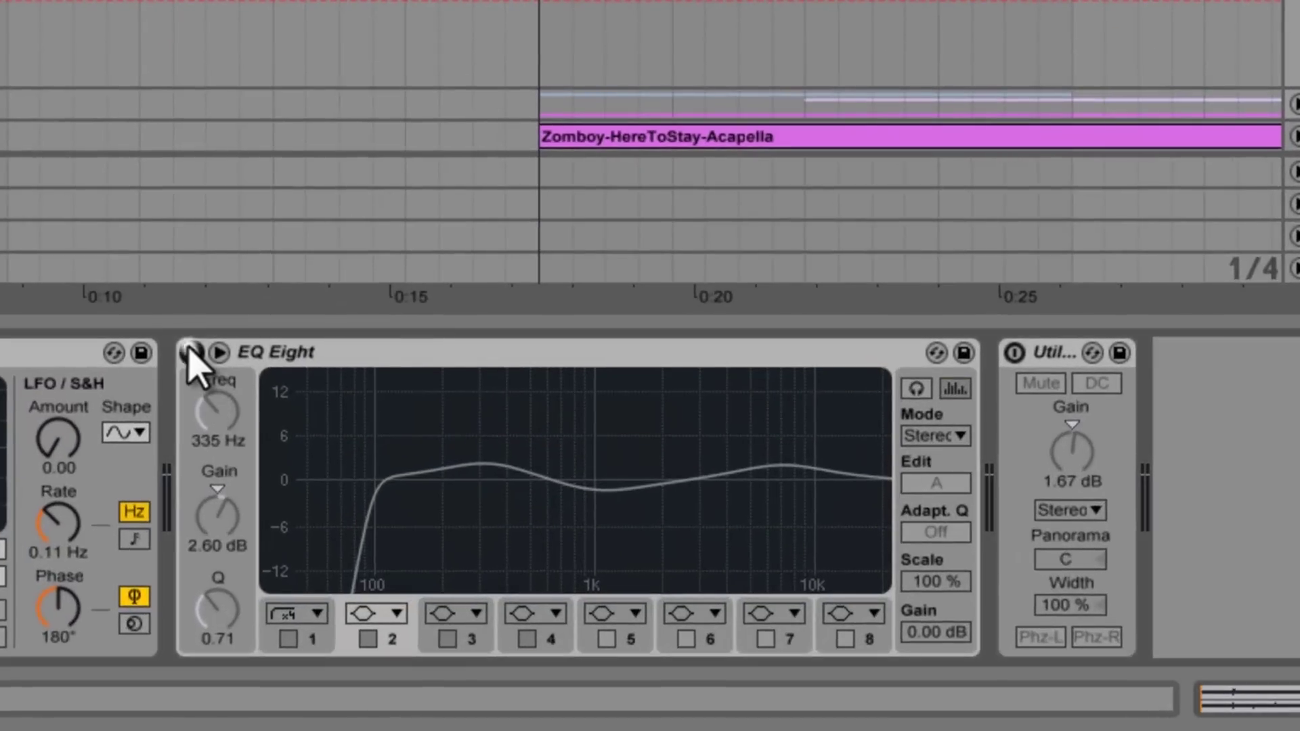
Step: Turn on EQ Eight for the Piano Loop and compare the sound with band 1's low cut off and on
{"action": "left_click", "coordinate": [191, 352]}
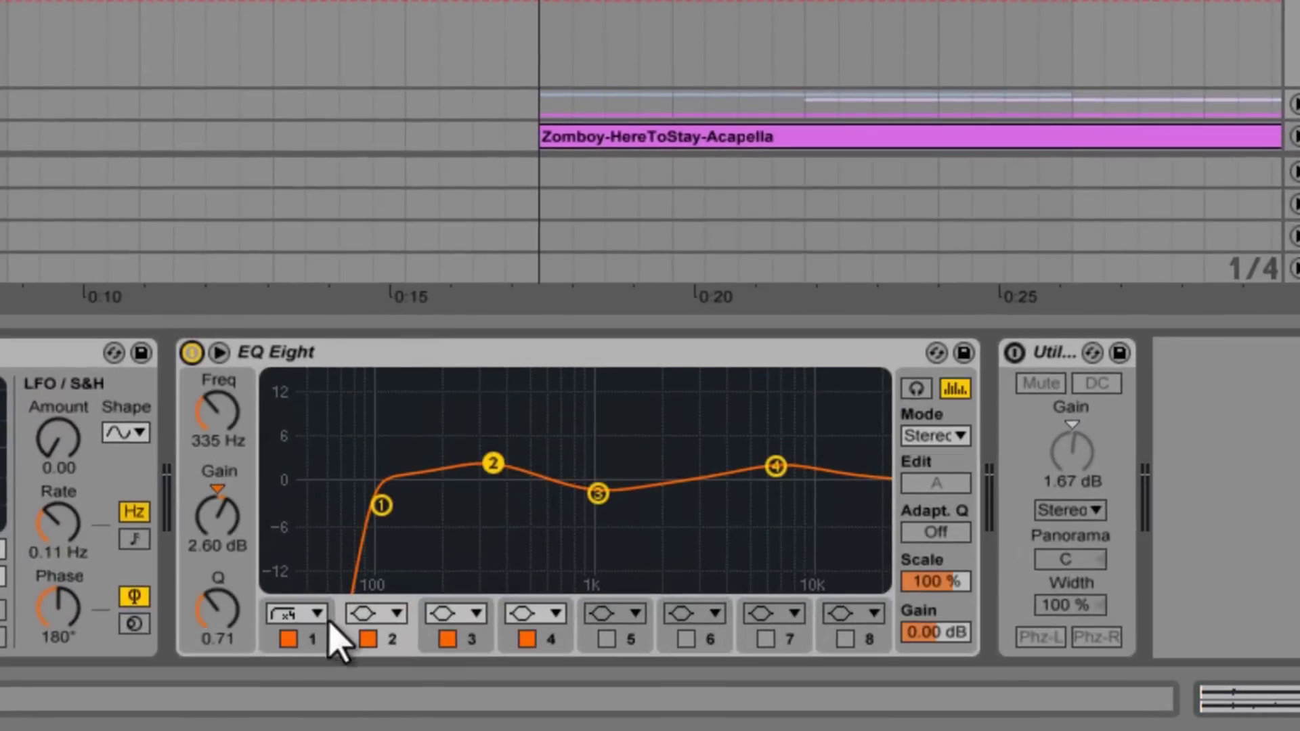
{"action": "left_click", "coordinate": [287, 639]}
{"action": "left_click", "coordinate": [288, 643]}
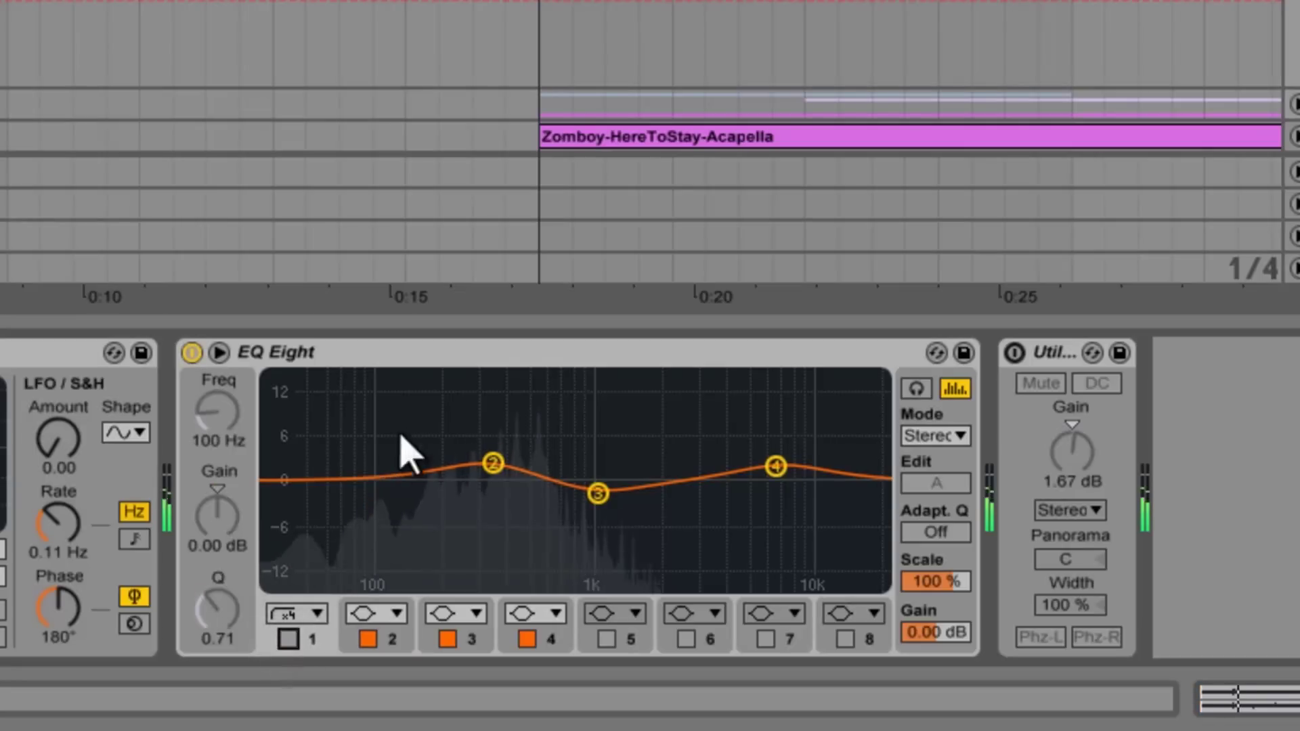
{"action": "left_click", "coordinate": [287, 639]}
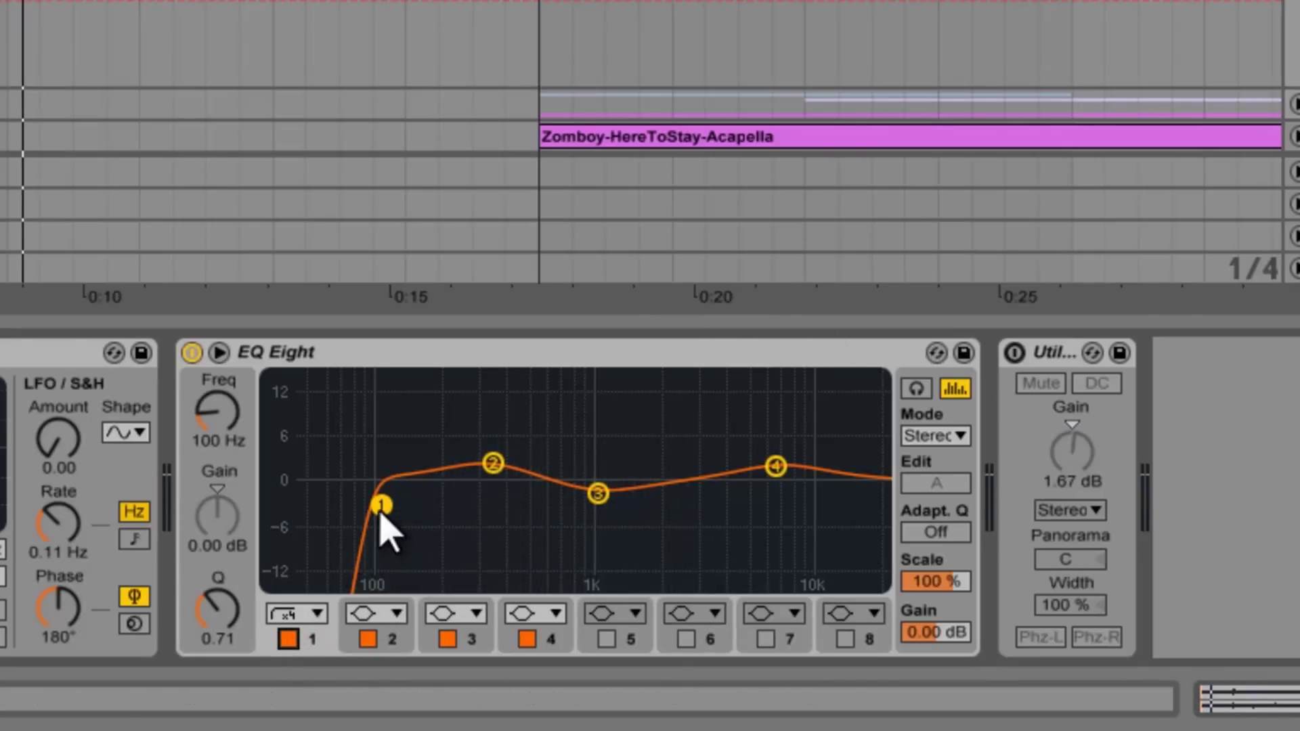
Step: Compare band 1's ordinary low cut with the steeper x4 low cut, finishing on the x4 type
{"action": "left_click", "coordinate": [307, 613]}
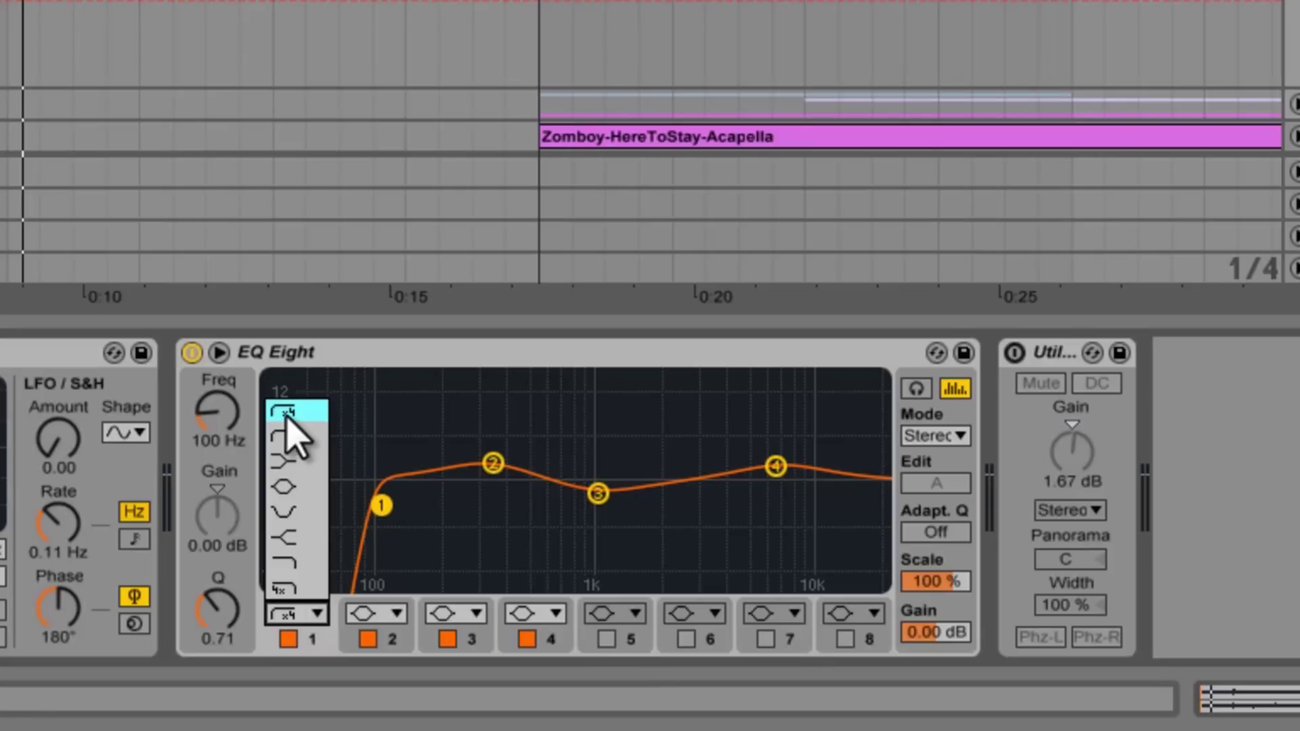
{"action": "left_click", "coordinate": [298, 438]}
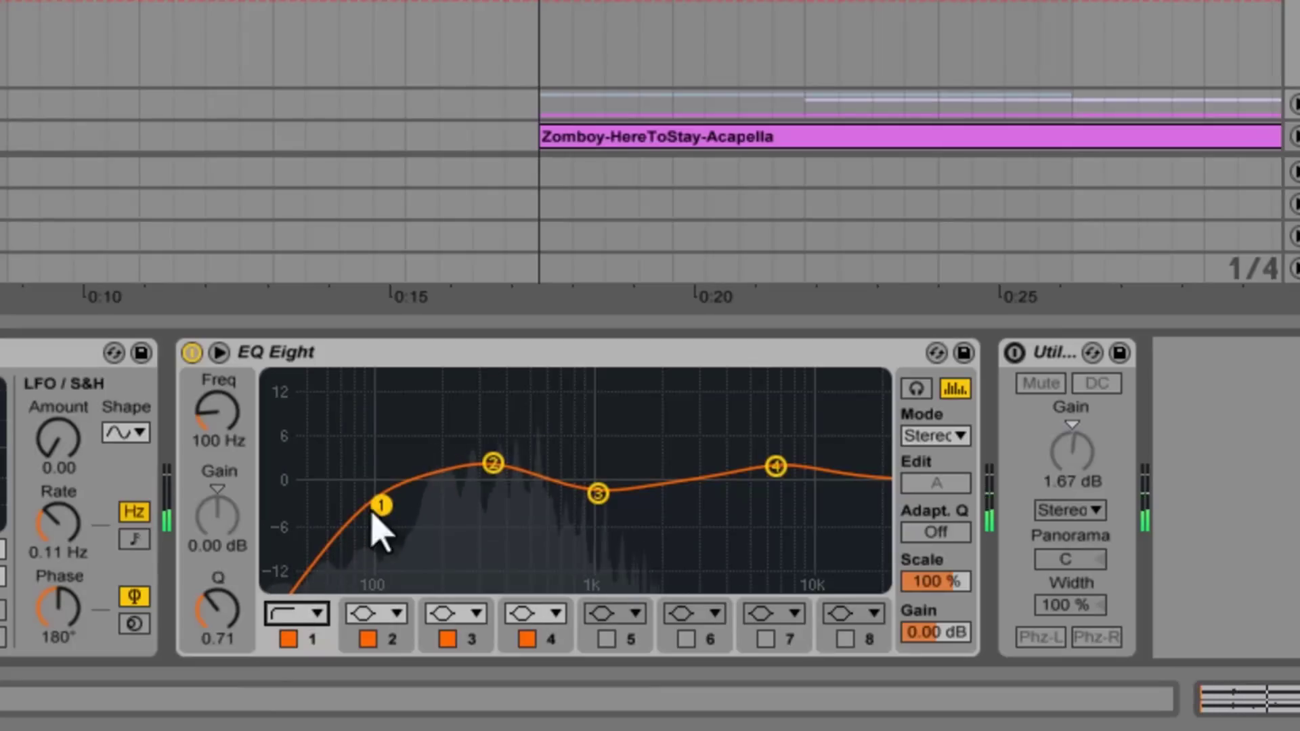
{"action": "left_click", "coordinate": [301, 616]}
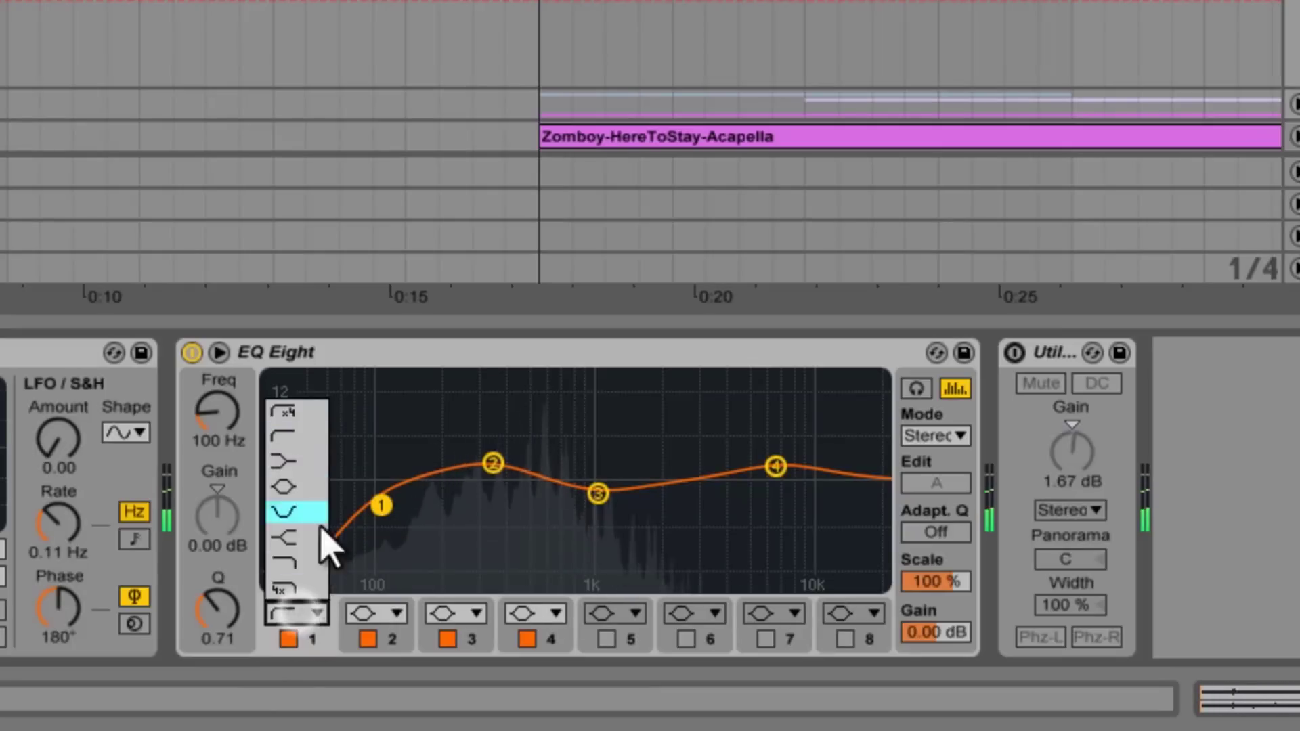
{"action": "left_click", "coordinate": [305, 419]}
{"action": "left_click", "coordinate": [306, 615]}
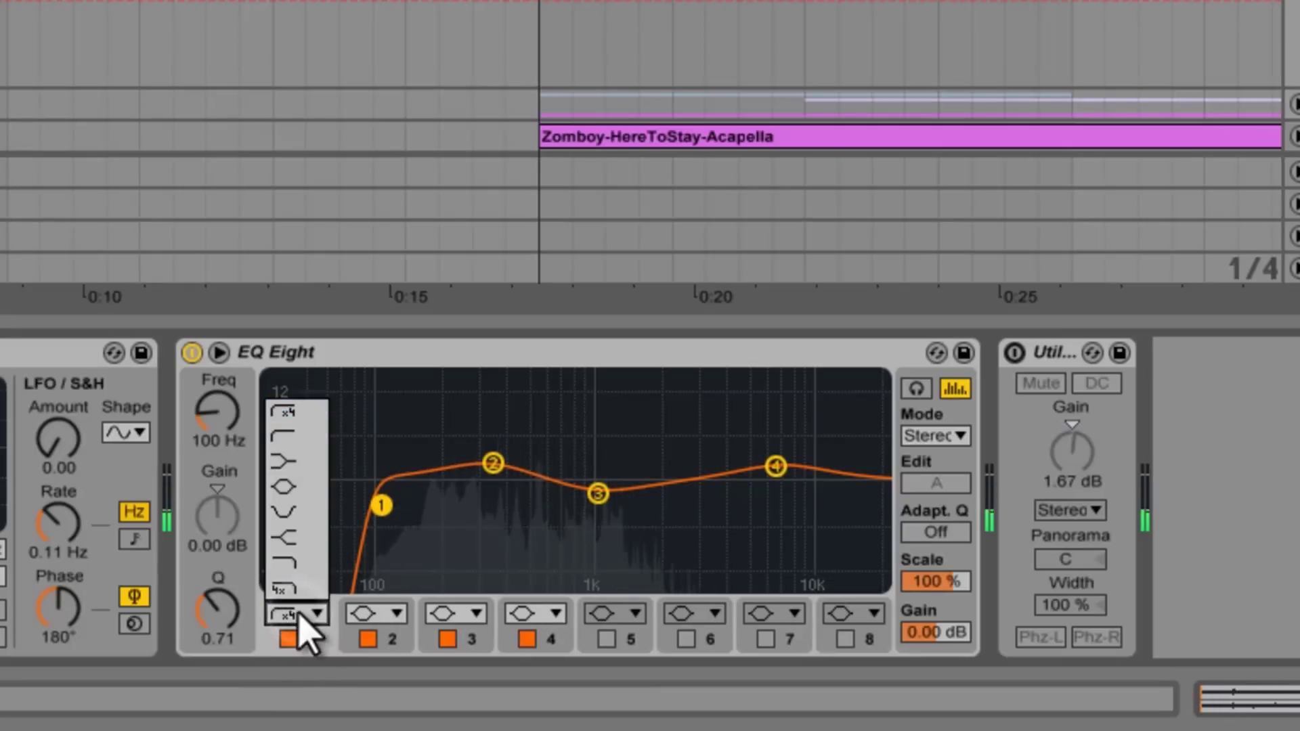
{"action": "left_click", "coordinate": [284, 435]}
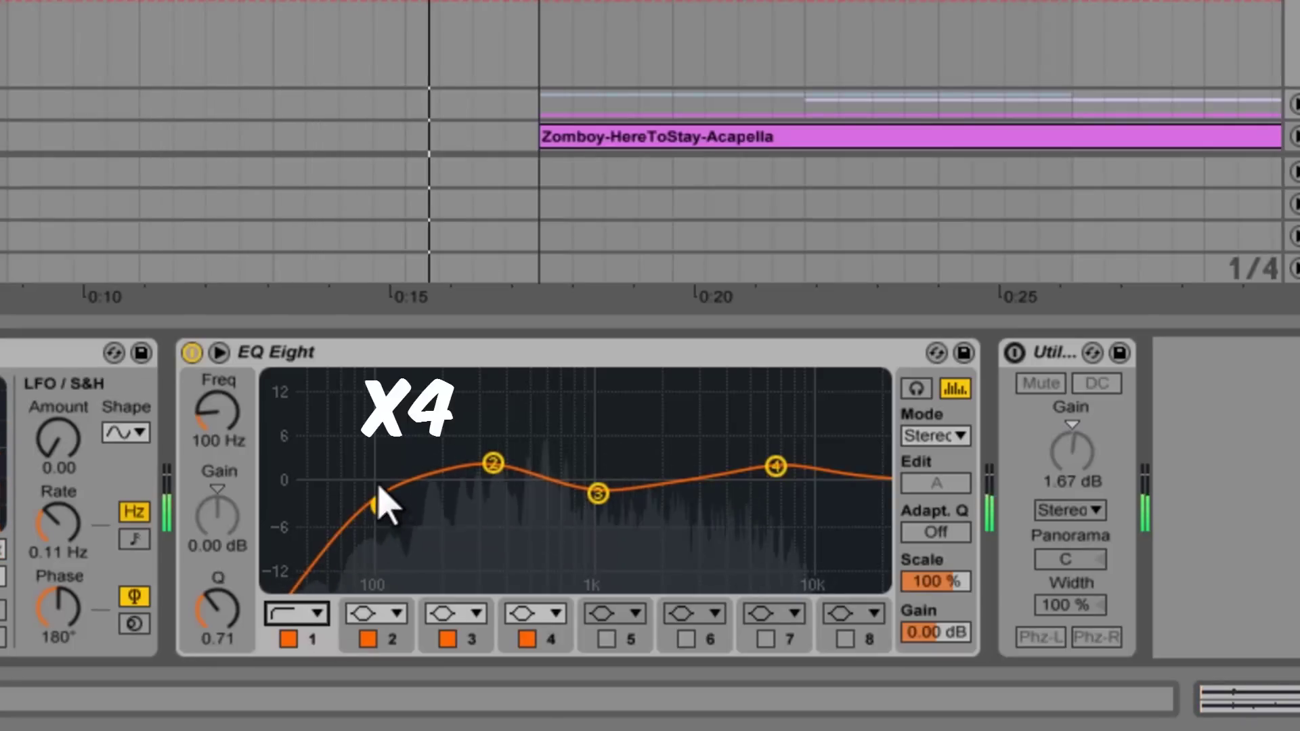
{"action": "left_click", "coordinate": [315, 633]}
{"action": "left_click", "coordinate": [298, 344]}
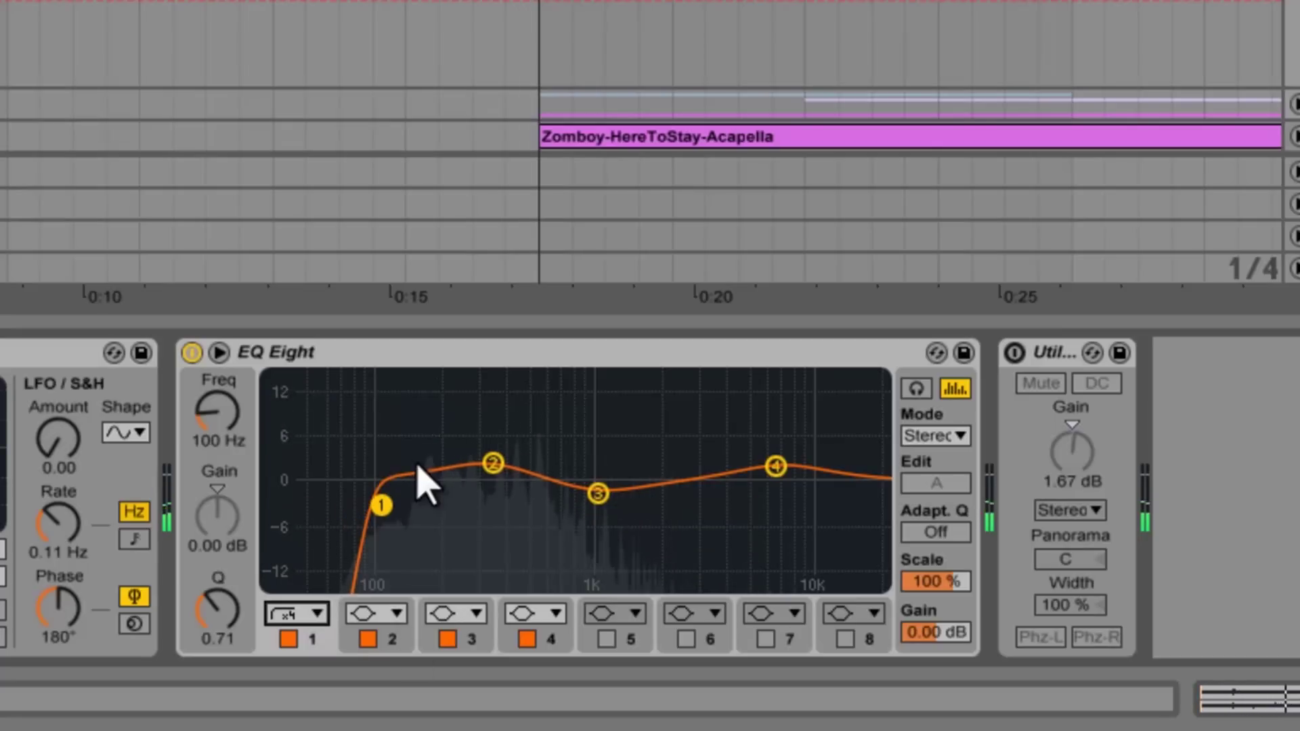
Step: Turn on the Utility device and display the Piano Loop's Track Volume automation on the main track lane
{"action": "left_click", "coordinate": [1014, 352]}
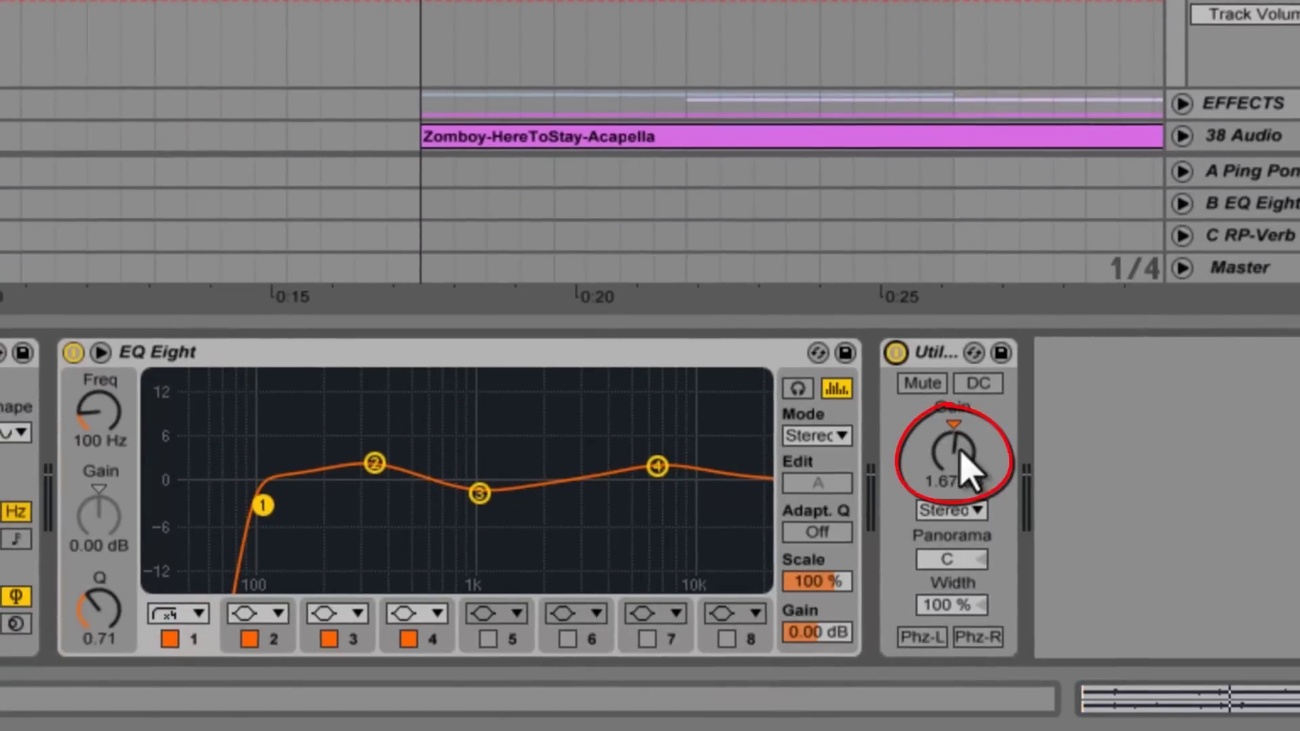
{"action": "left_click", "coordinate": [957, 349]}
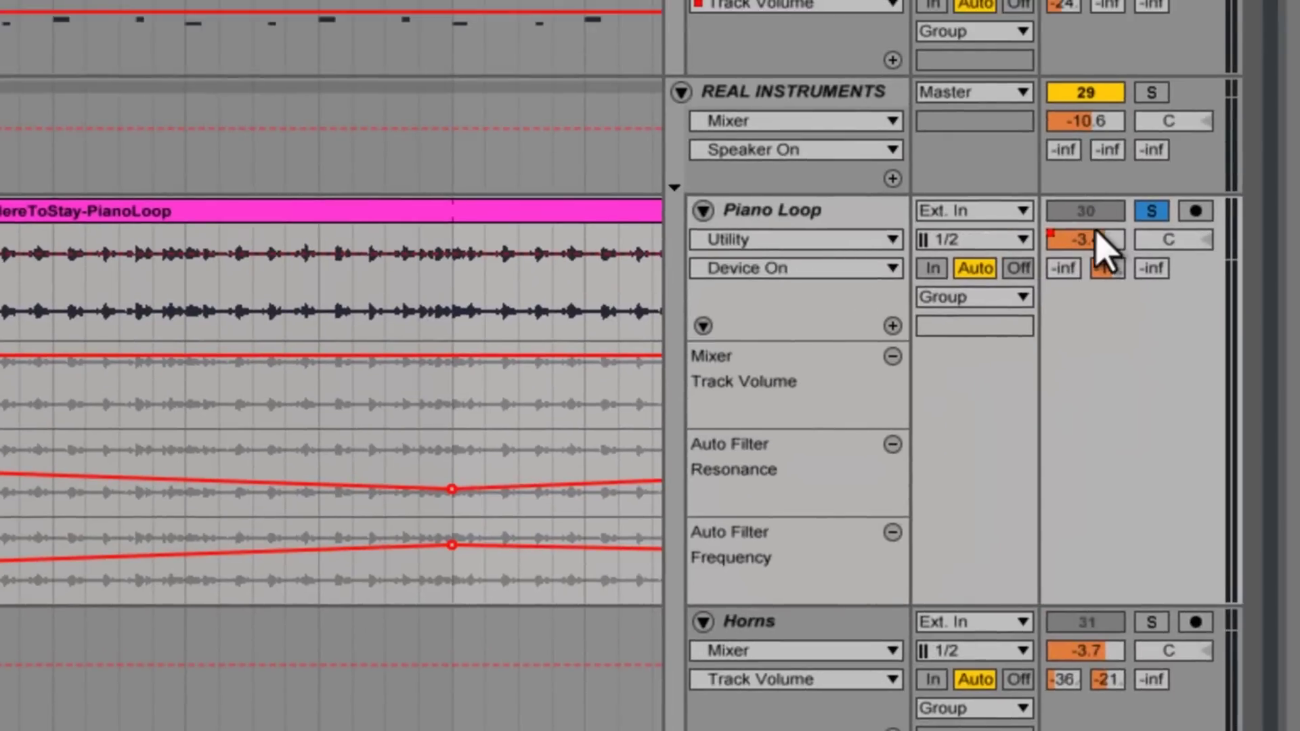
{"action": "left_click", "coordinate": [1104, 241]}
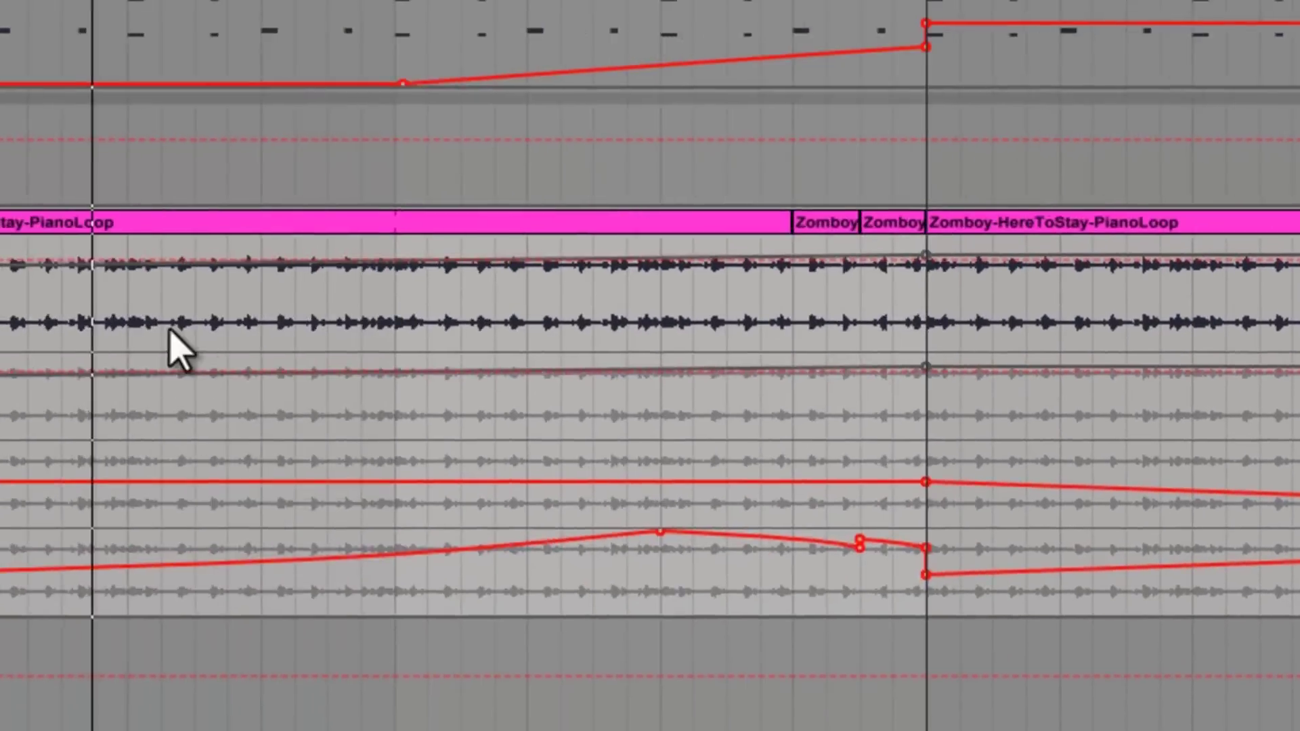
{"action": "left_click", "coordinate": [178, 349]}
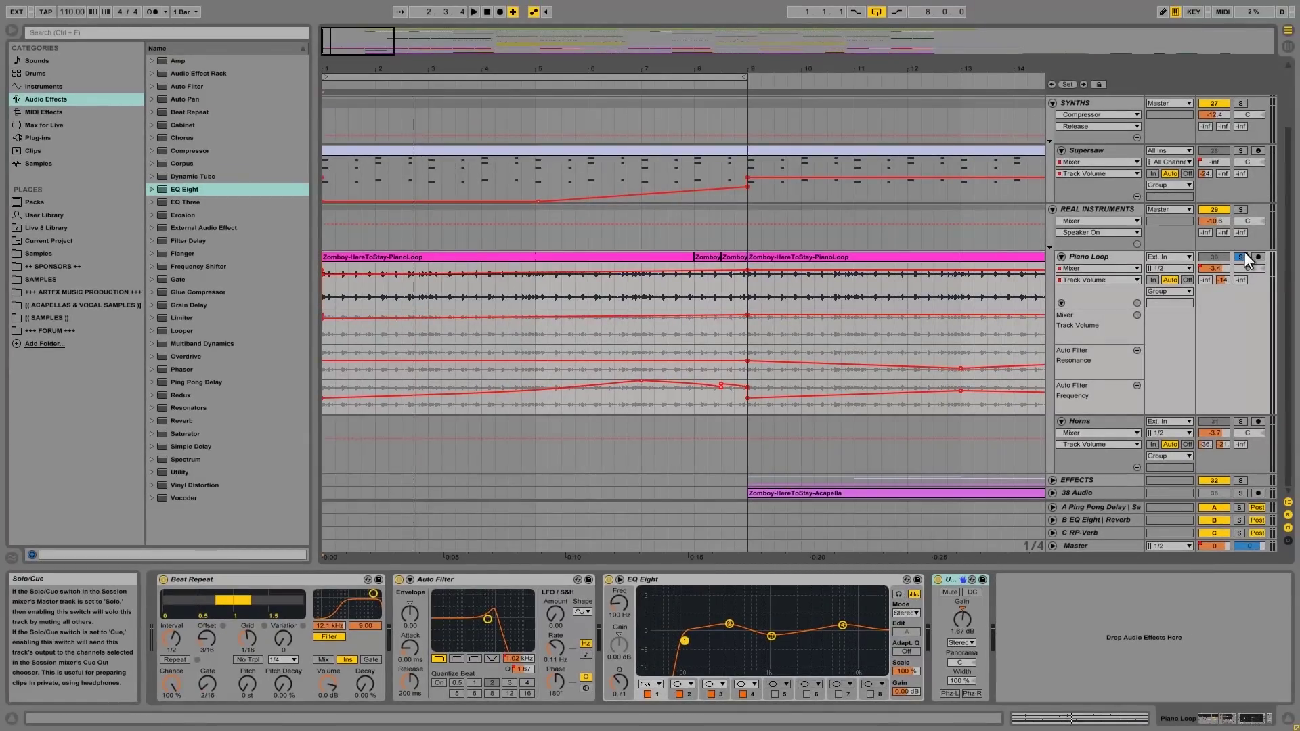
Step: Add Track Volume and Auto Filter Frequency automation lanes to the Supersaw and select its filter curve from bar 1 to bar 9
{"action": "left_click_drag", "start_coordinate": [446, 72], "coordinate": [447, 68]}
{"action": "scroll", "coordinate": [363, 322], "scroll_direction": "up", "scroll_amount": 6}
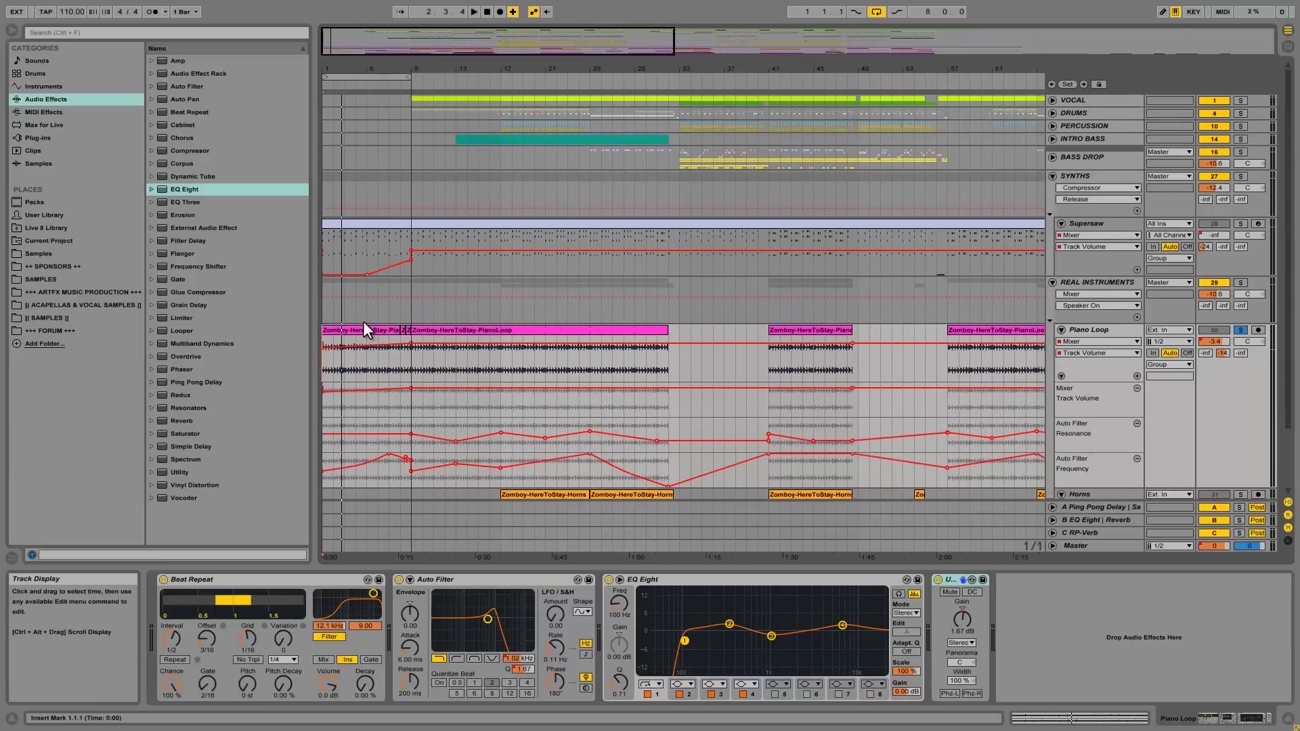
{"action": "left_click", "coordinate": [1137, 270]}
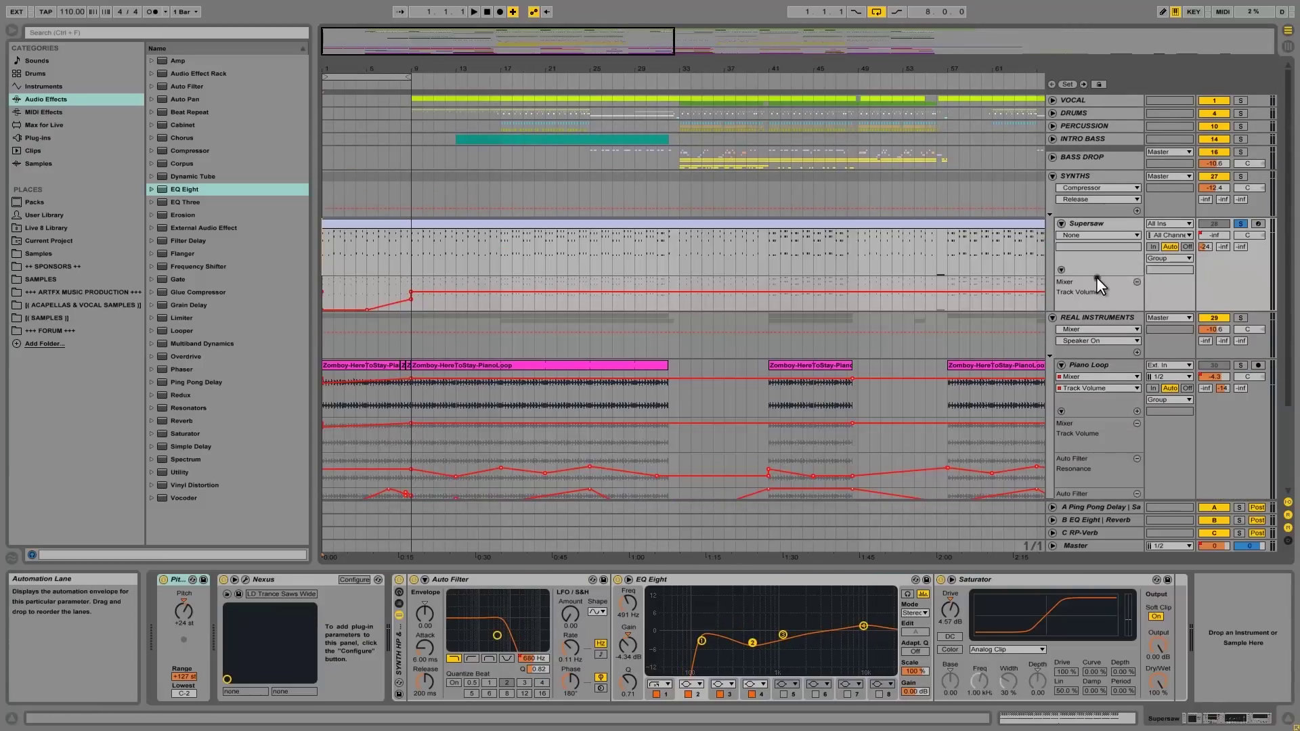
{"action": "left_click", "coordinate": [1146, 294]}
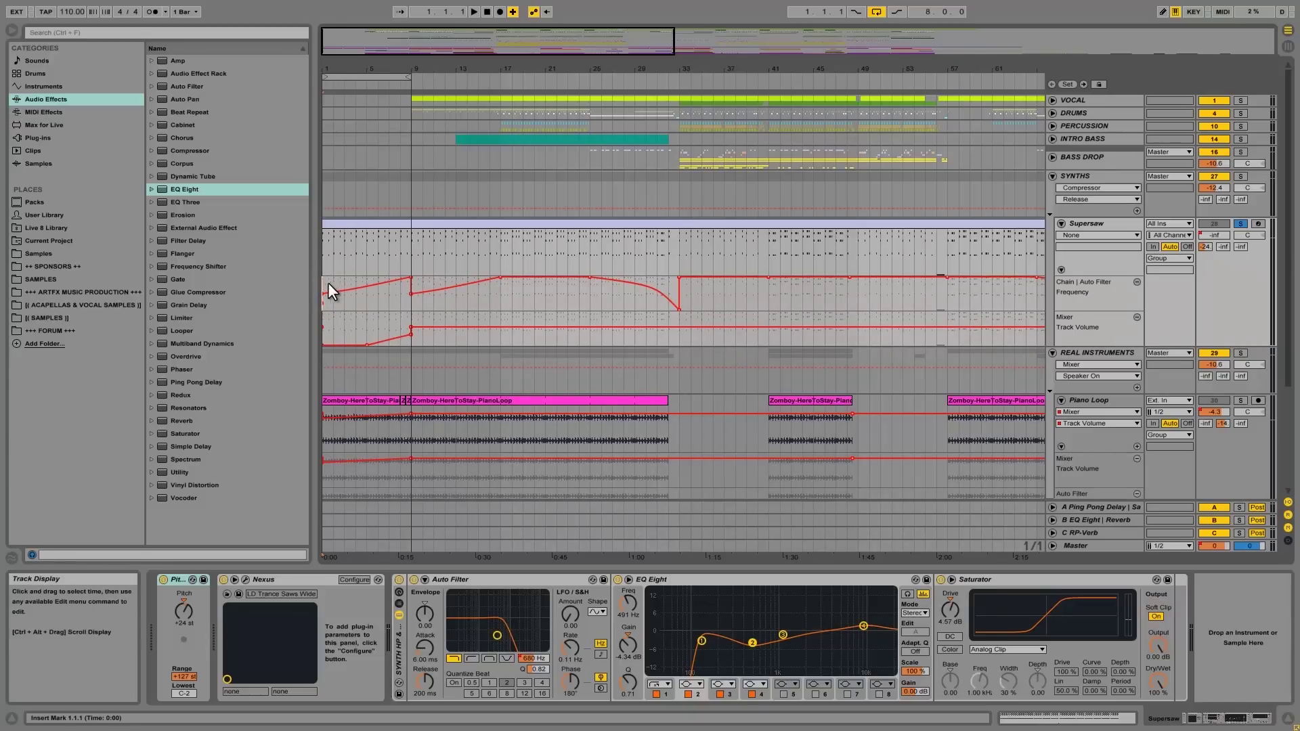
{"action": "left_click_drag", "start_coordinate": [408, 307], "coordinate": [325, 307]}
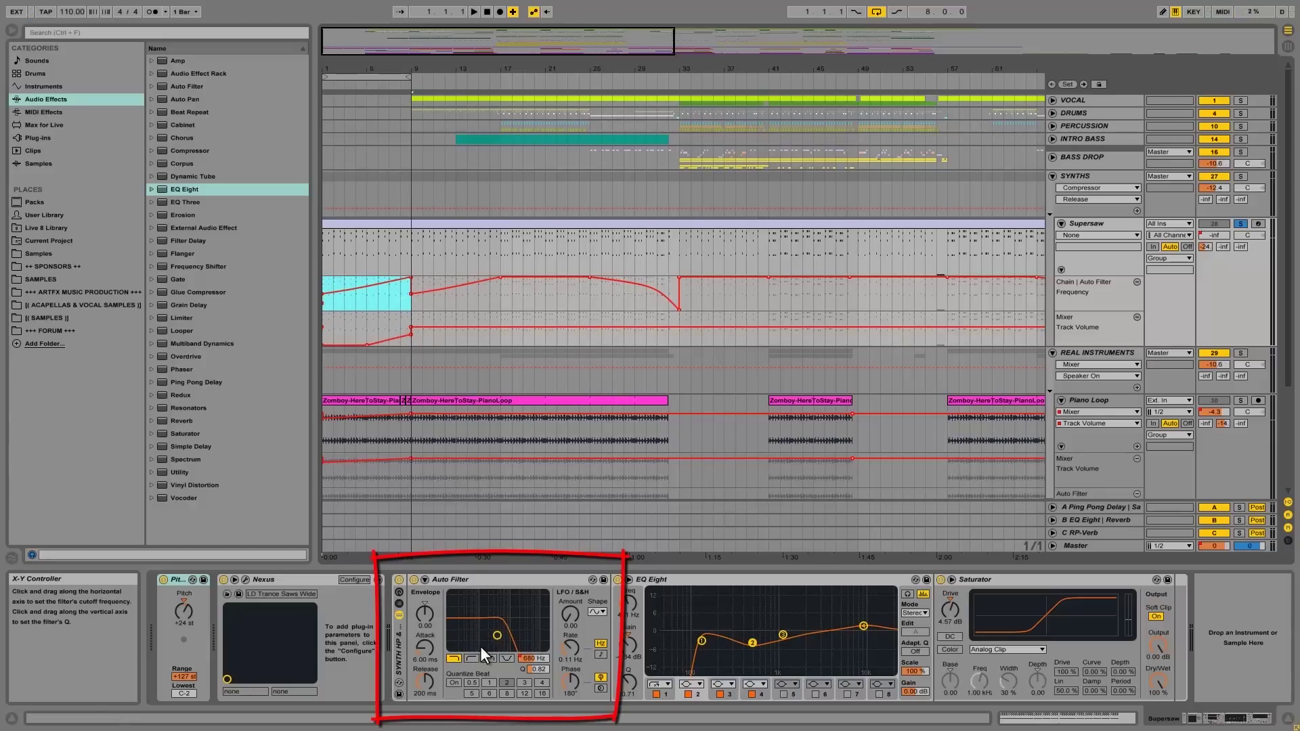
Step: Set the insert mark at 5.1.1 on the Supersaw track, move it to 17.1.1 and play the synth from there
{"action": "left_click", "coordinate": [370, 329]}
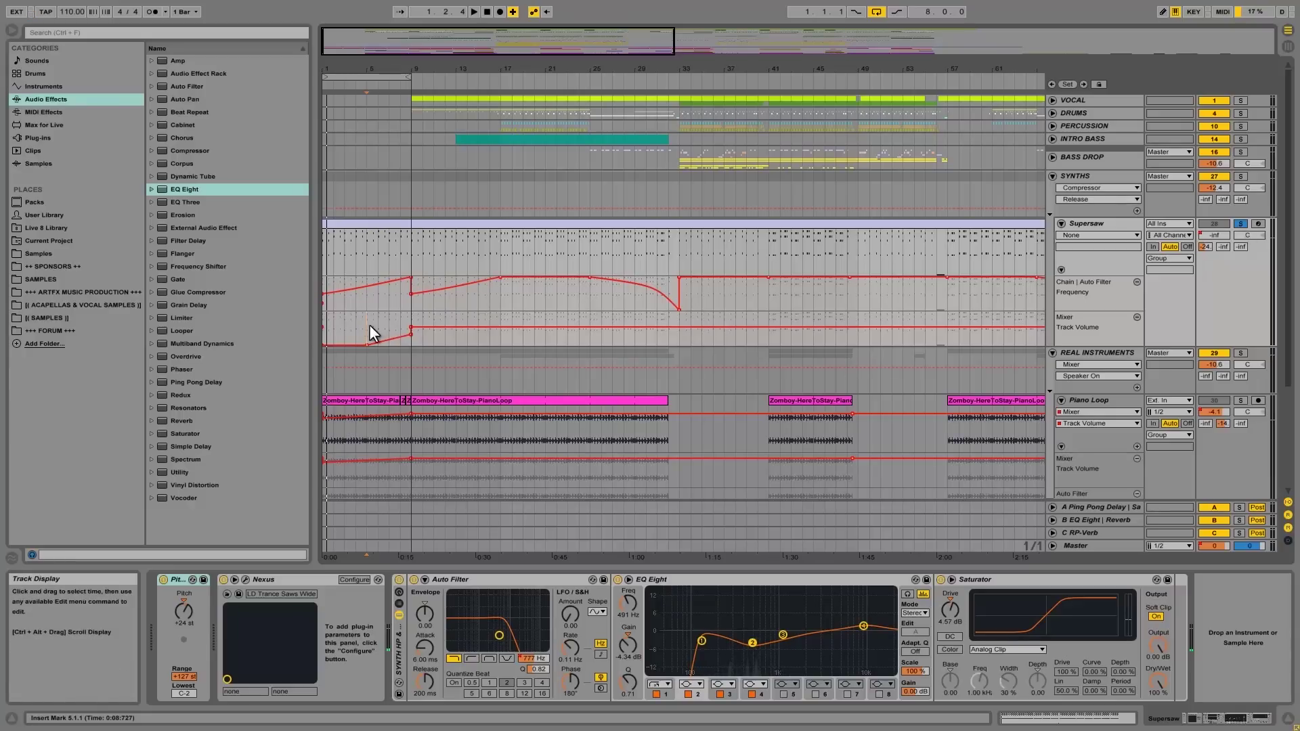
{"action": "left_click", "coordinate": [498, 315]}
{"action": "key", "text": "space"}
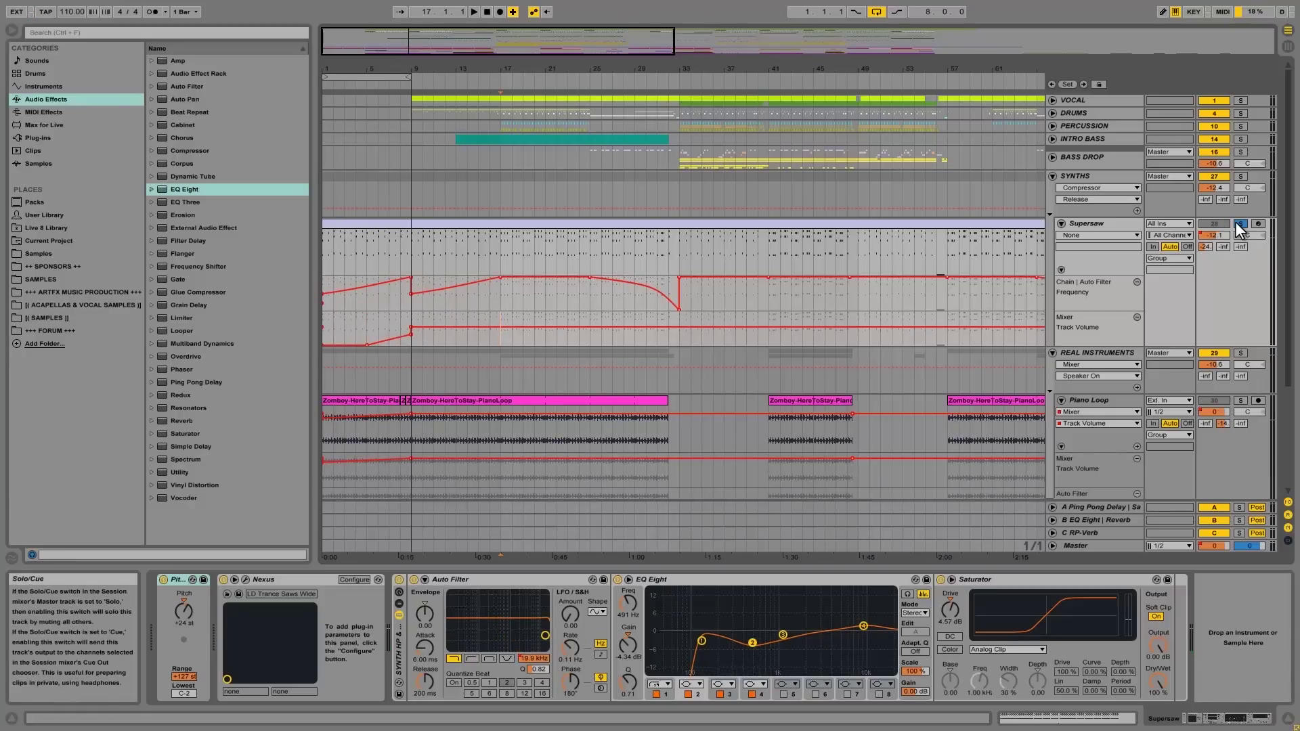
{"action": "key", "text": "space"}
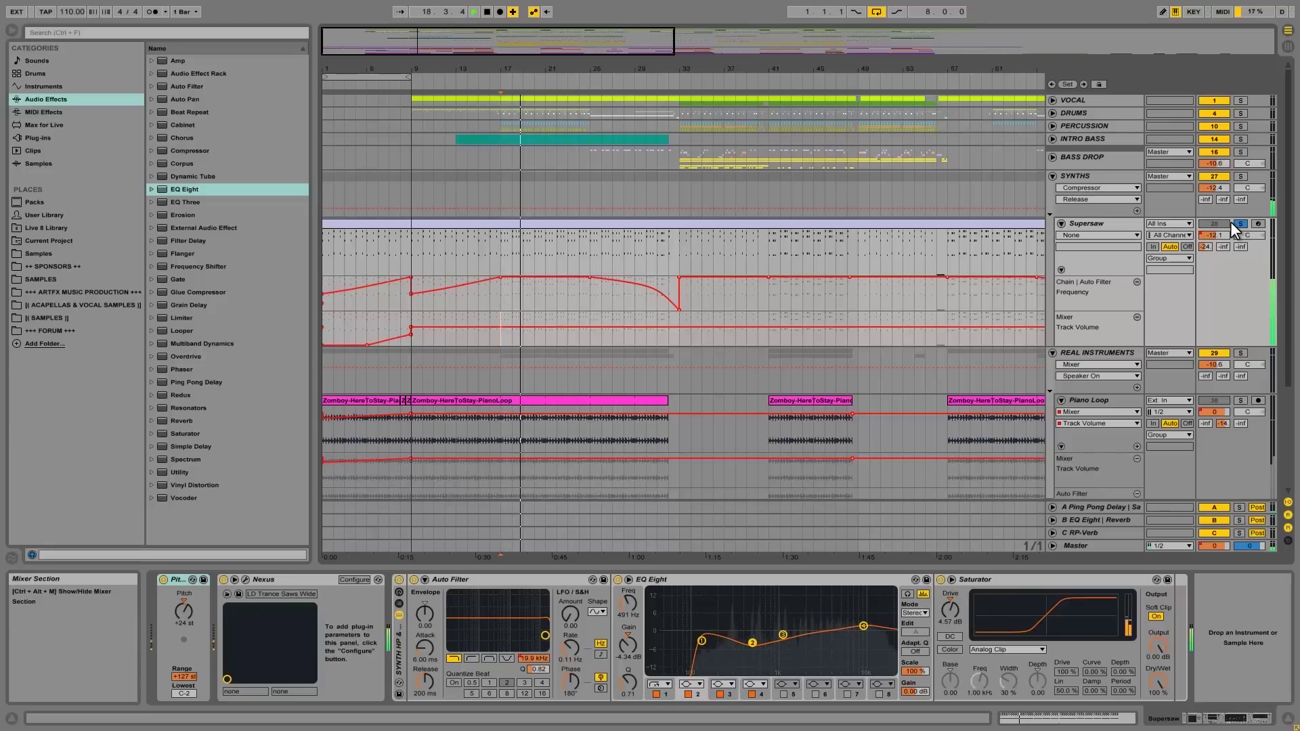
Step: Return the insert mark to bar 1 on the Supersaw track and open its Nexus plug-in window
{"action": "left_click", "coordinate": [324, 315]}
{"action": "key", "text": "space"}
{"action": "left_click", "coordinate": [244, 580]}
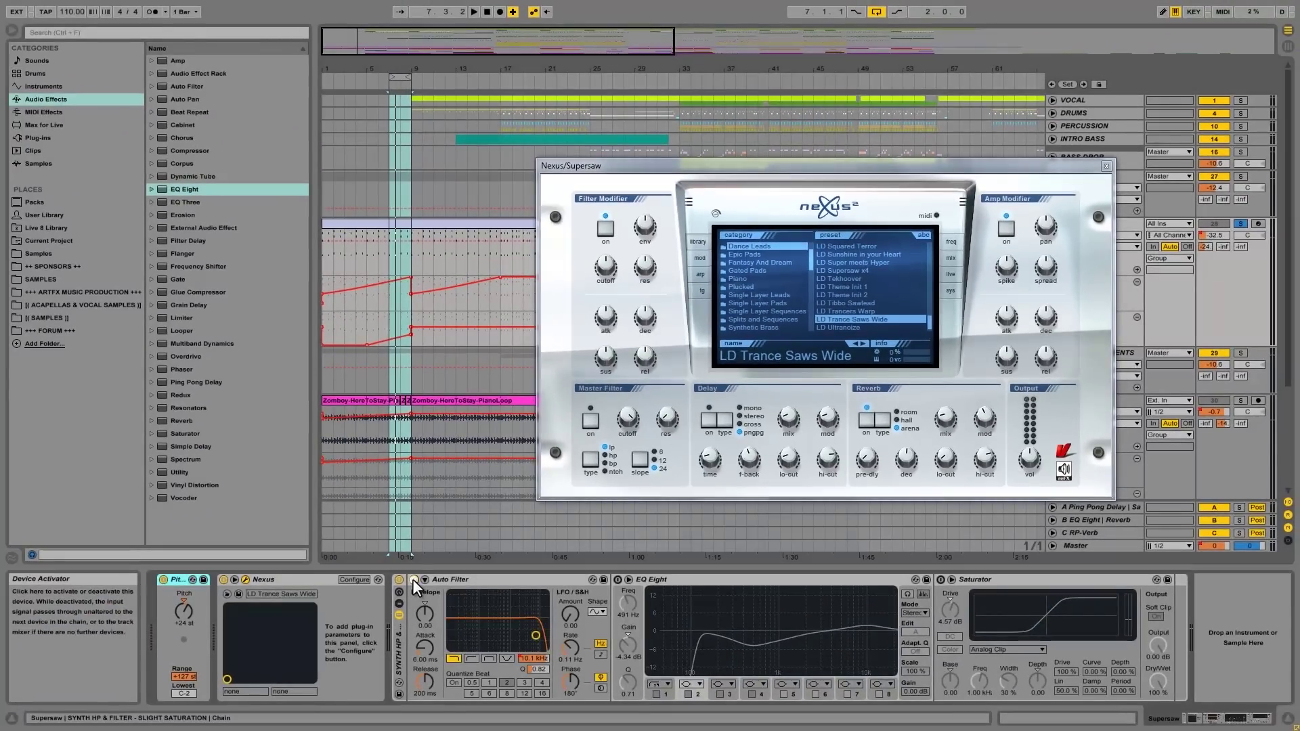
Step: Play the loop from bar 7 to bar 9 and compare the Supersaw with its Auto Filter switched off and on
{"action": "key", "text": "space"}
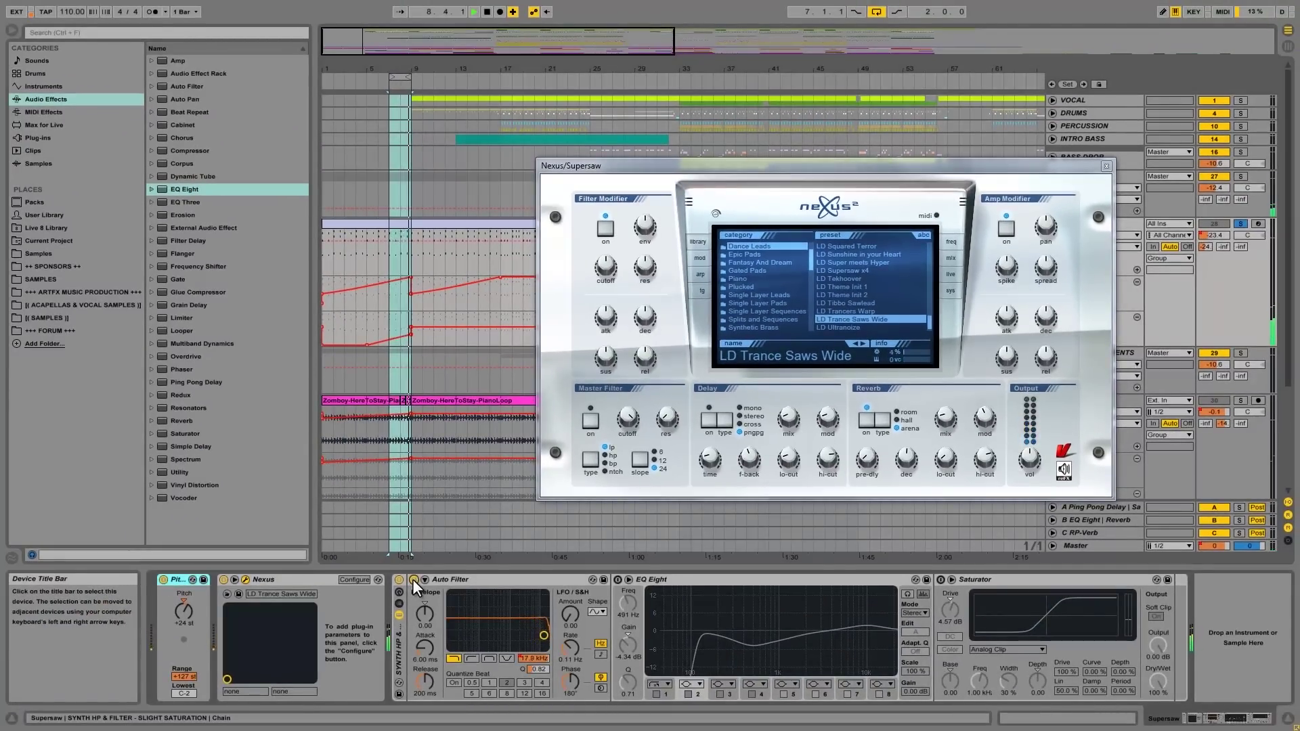
{"action": "left_click", "coordinate": [412, 579]}
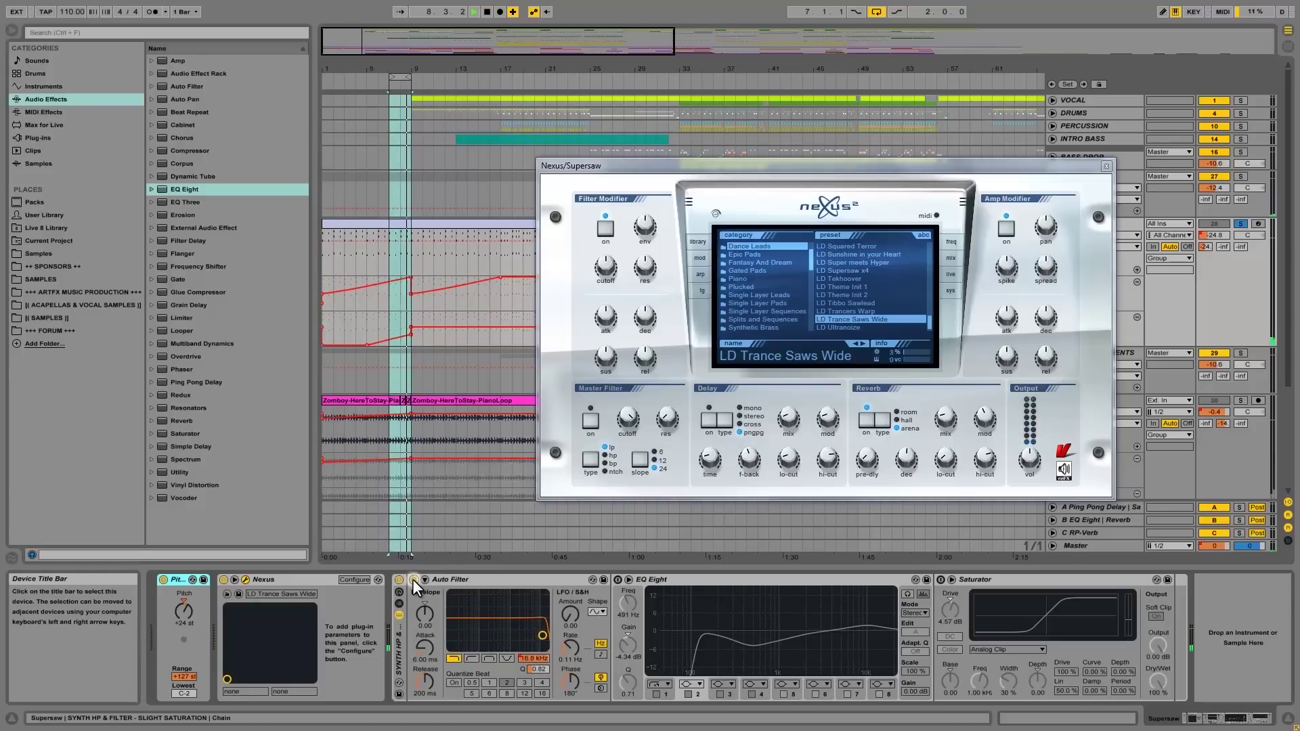
{"action": "left_click", "coordinate": [412, 579]}
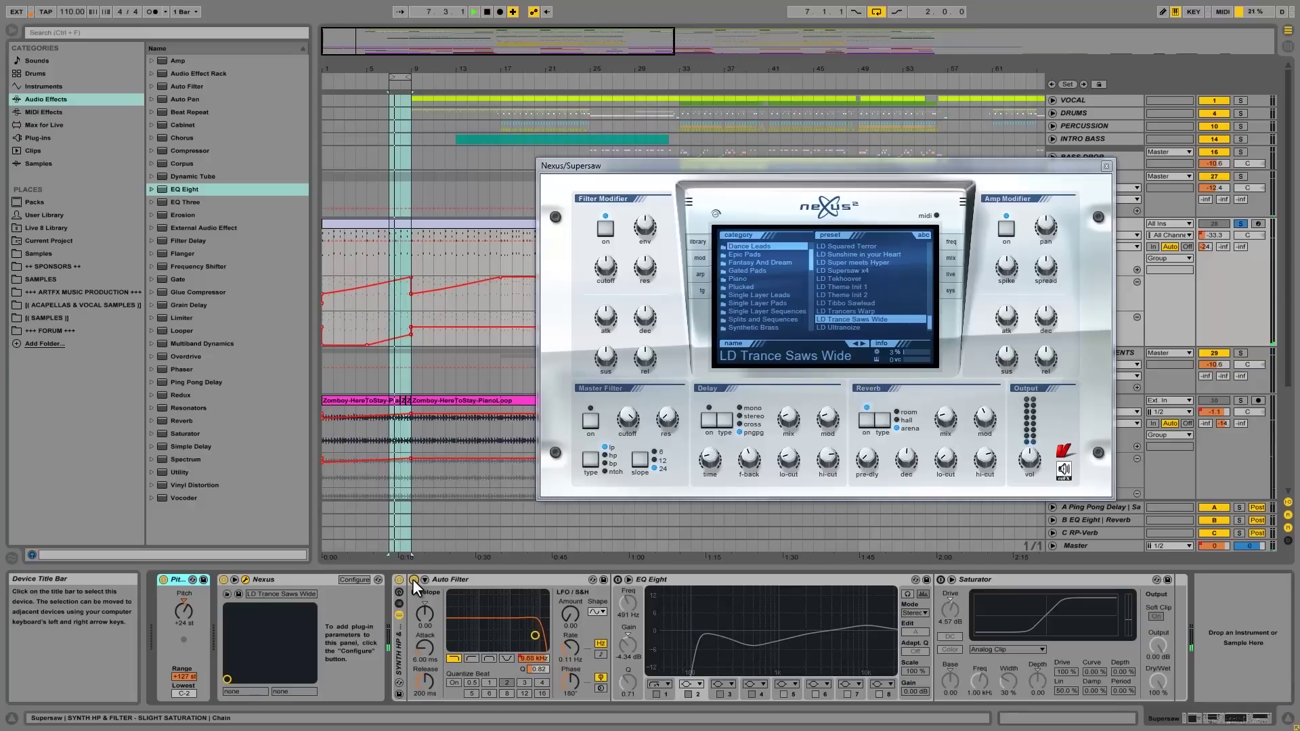
Step: Turn on the Supersaw's EQ Eight, close the Nexus window, and compare the sound with low-cut band 1 off and on
{"action": "left_click", "coordinate": [617, 579]}
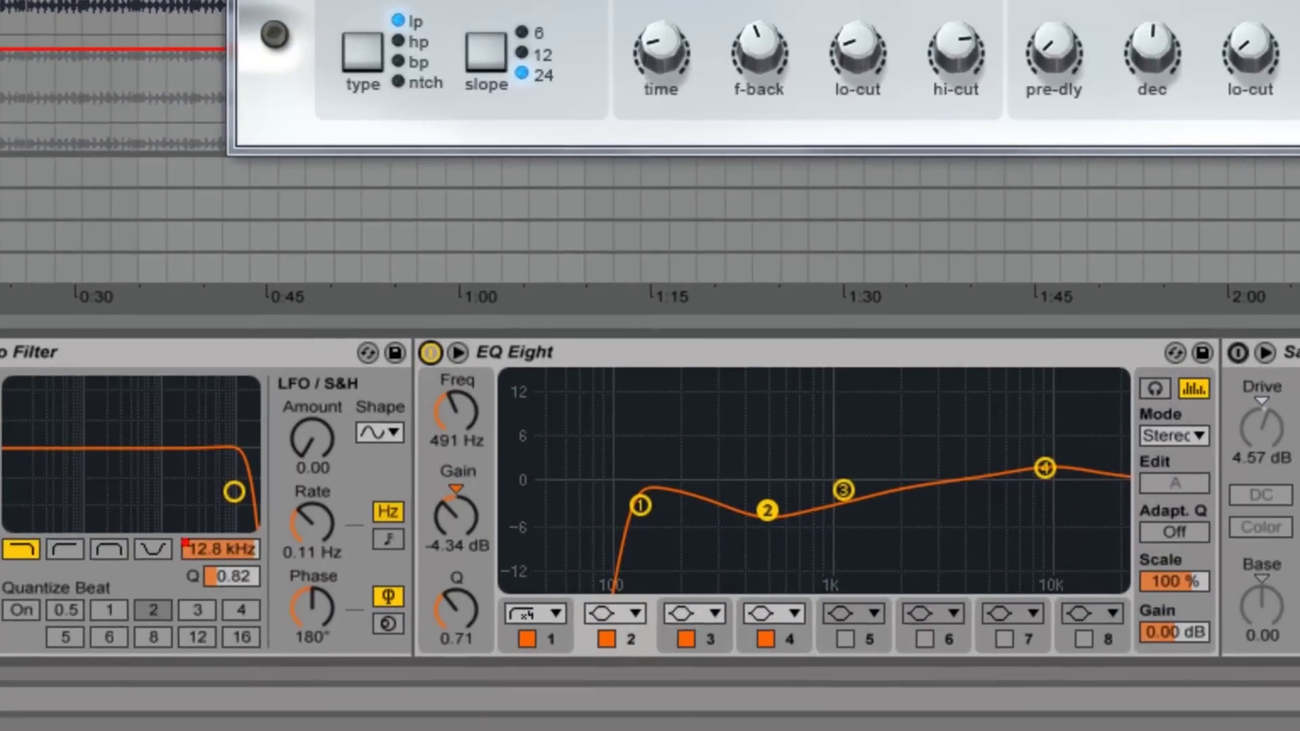
{"action": "left_click", "coordinate": [1299, 0]}
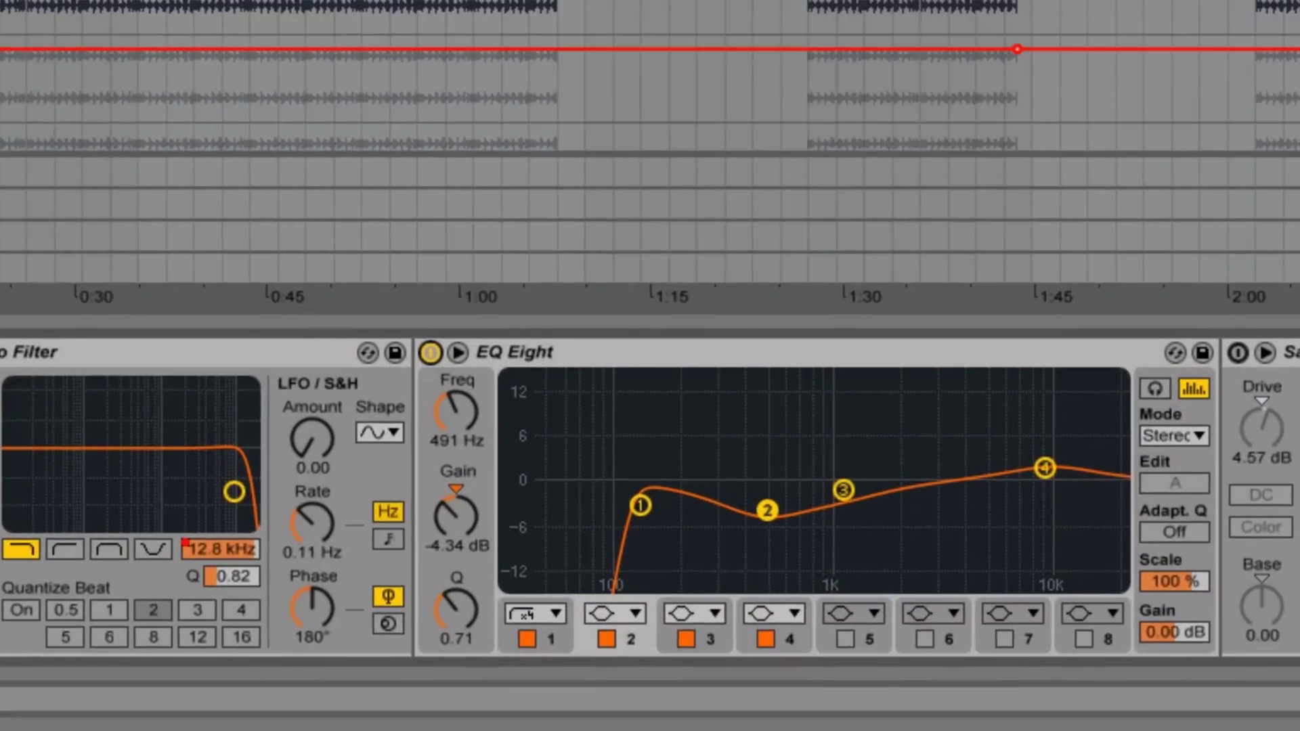
{"action": "left_click", "coordinate": [526, 639]}
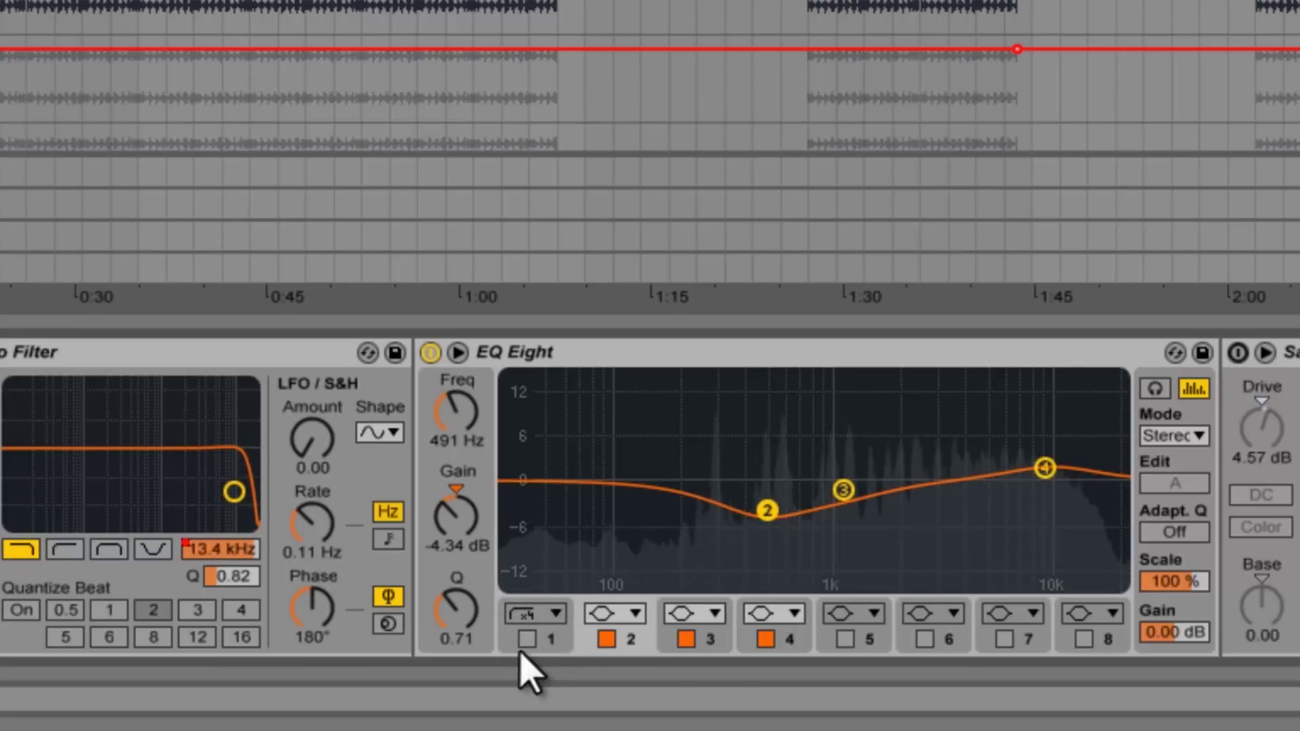
{"action": "left_click", "coordinate": [529, 640]}
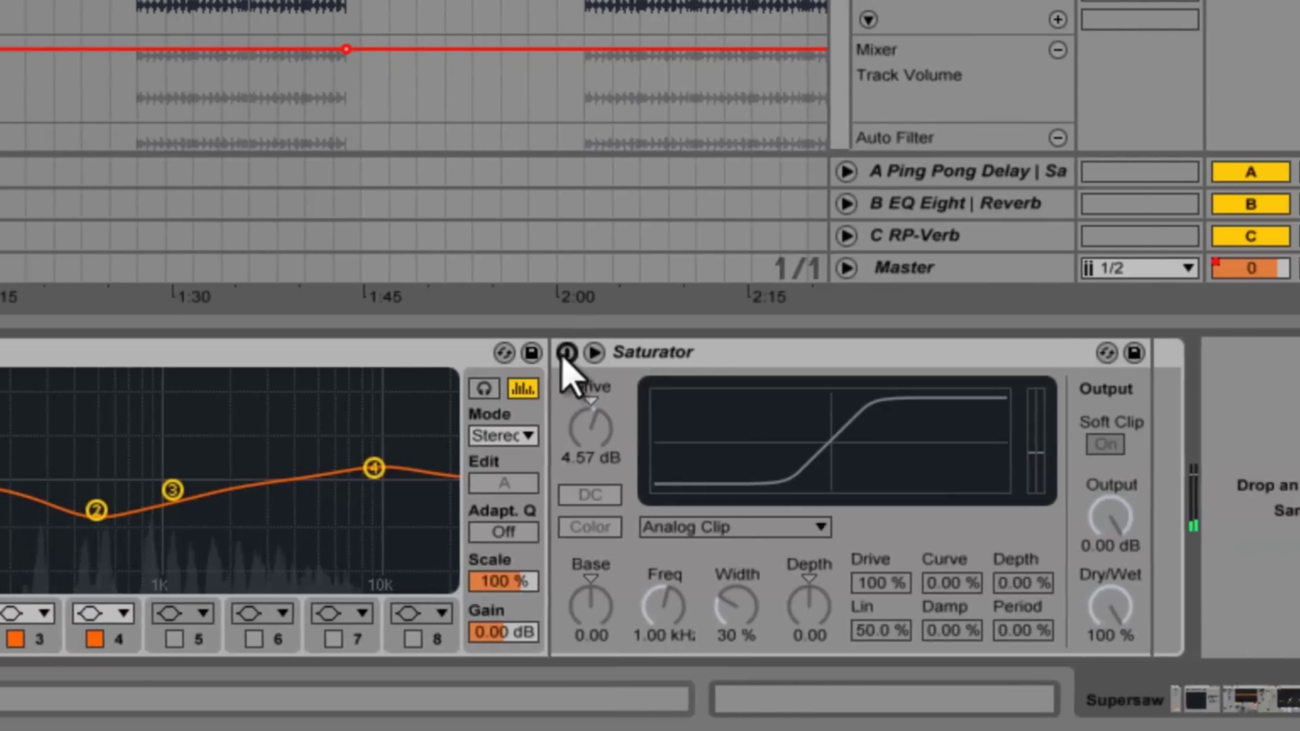
Step: Turn on the Supersaw's Saturator and compare the playing loop with it bypassed and active, leaving it on
{"action": "left_click", "coordinate": [567, 353]}
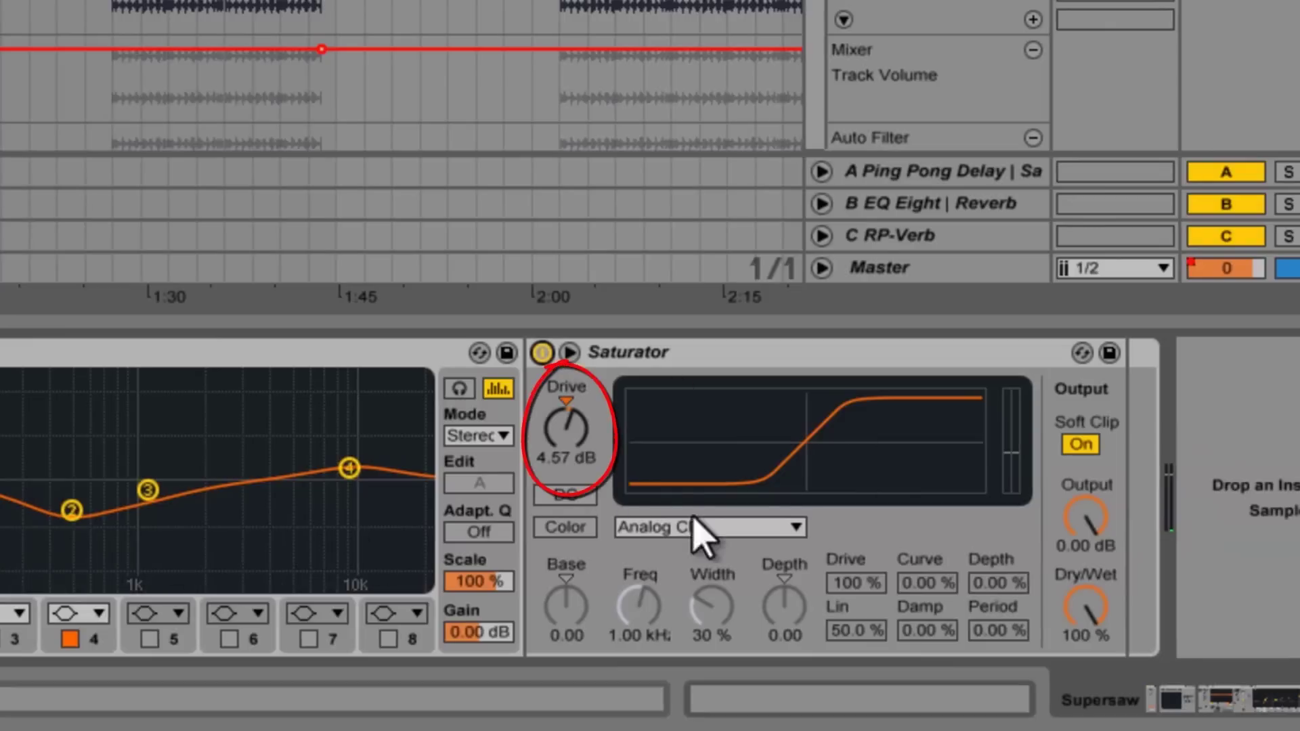
{"action": "key", "text": "space"}
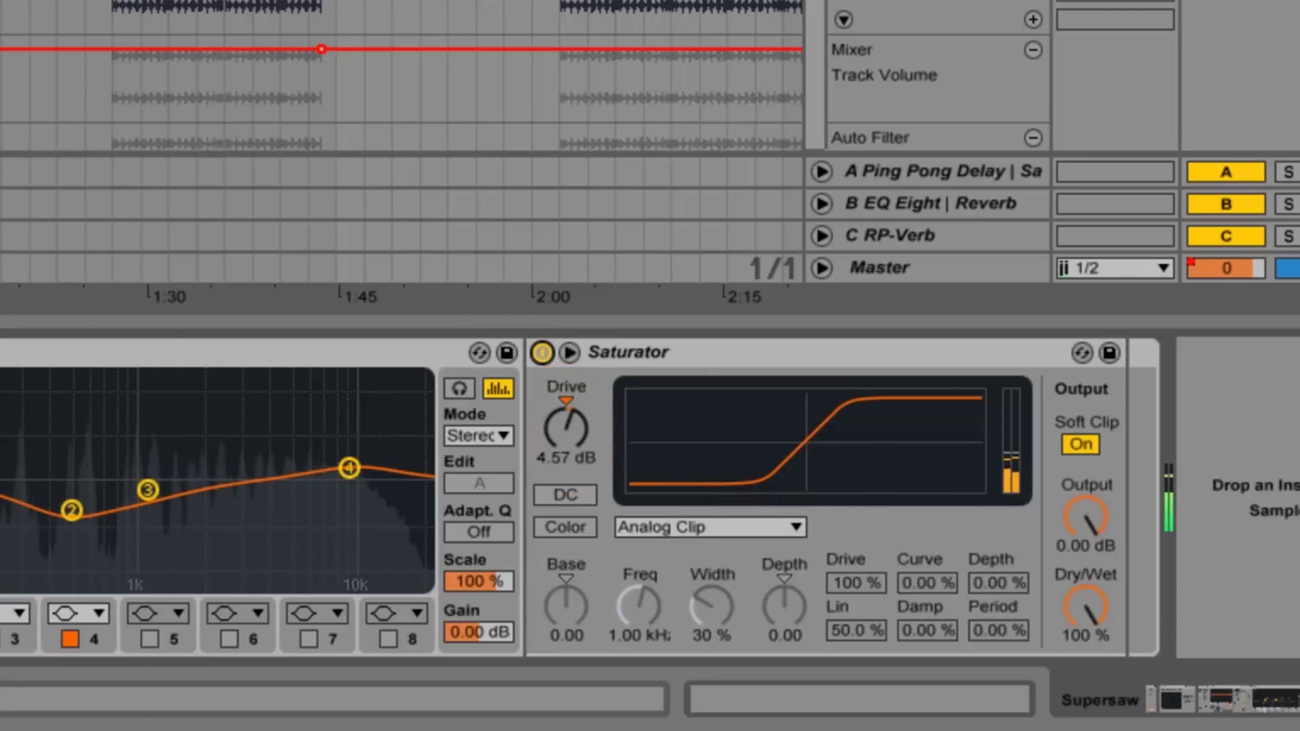
{"action": "left_click", "coordinate": [542, 353]}
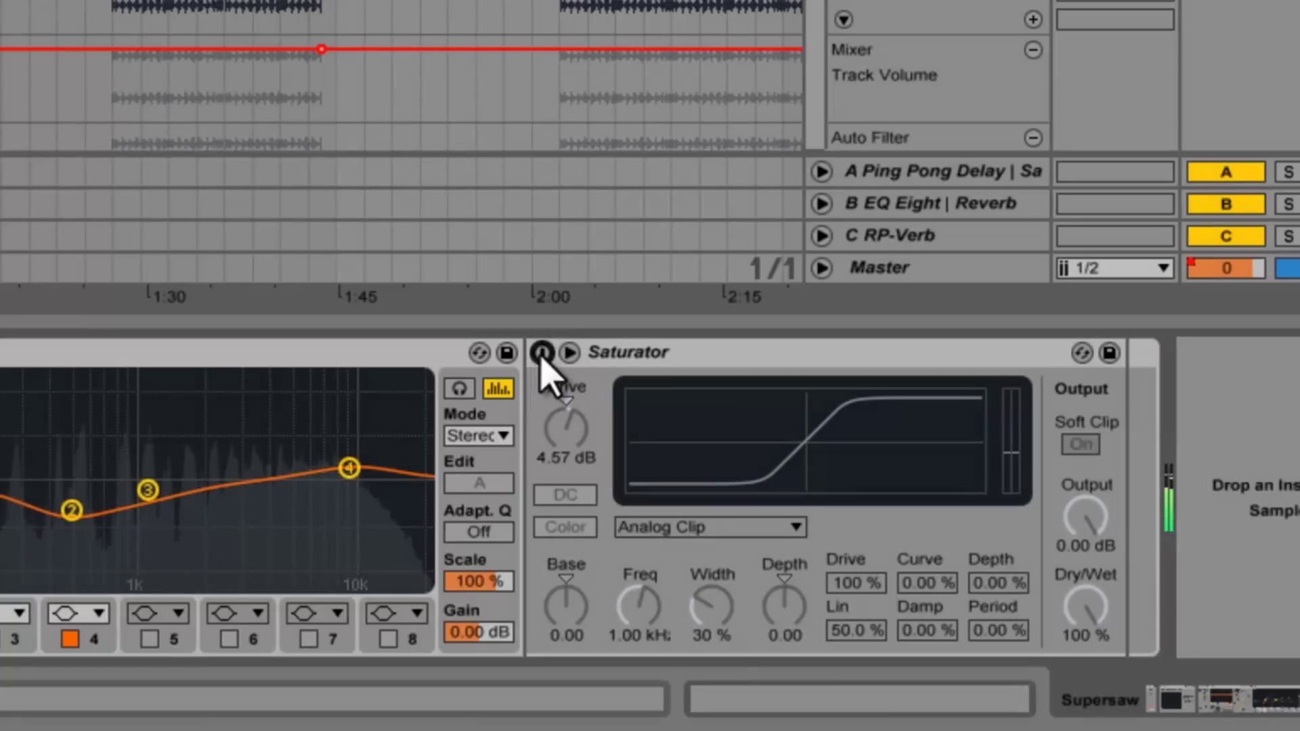
{"action": "left_click", "coordinate": [542, 353]}
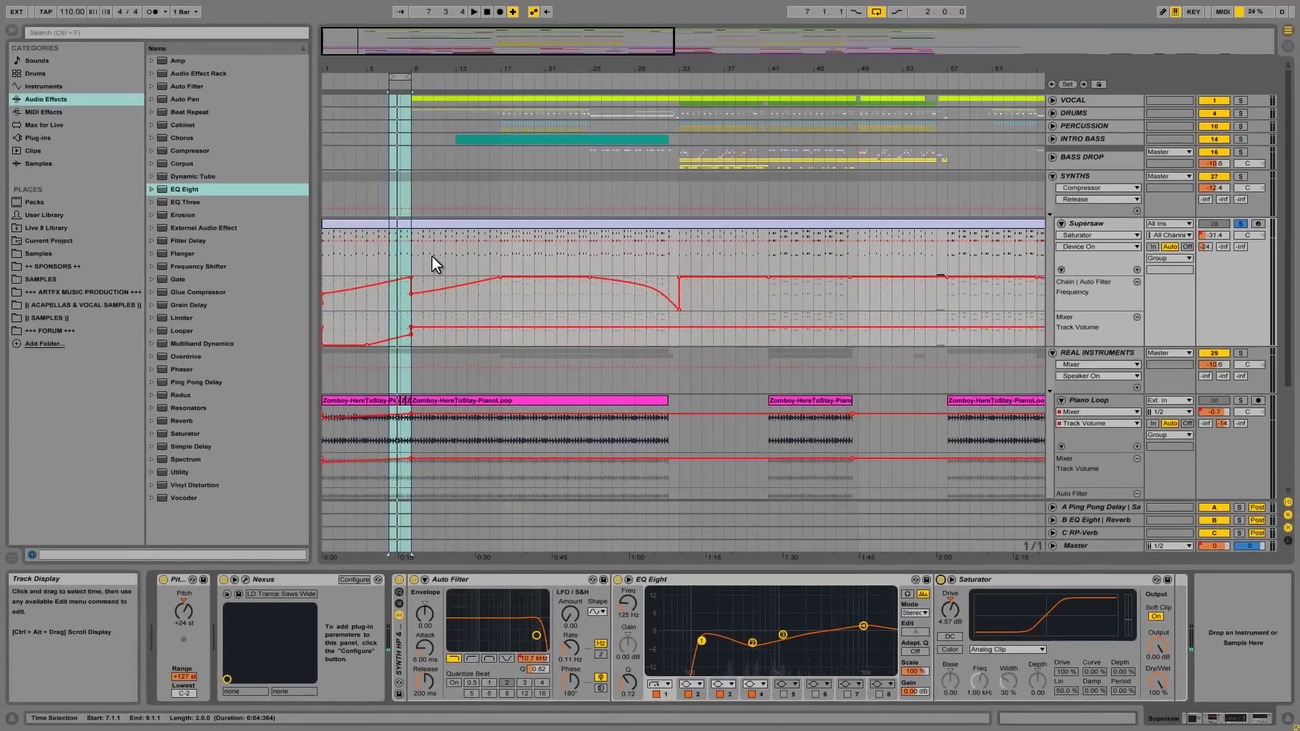
Step: Open The Glue compressor on the REAL INSTRUMENTS group, examine its knob settings, and close its window
{"action": "scroll", "coordinate": [630, 388], "scroll_direction": "down", "scroll_amount": 5}
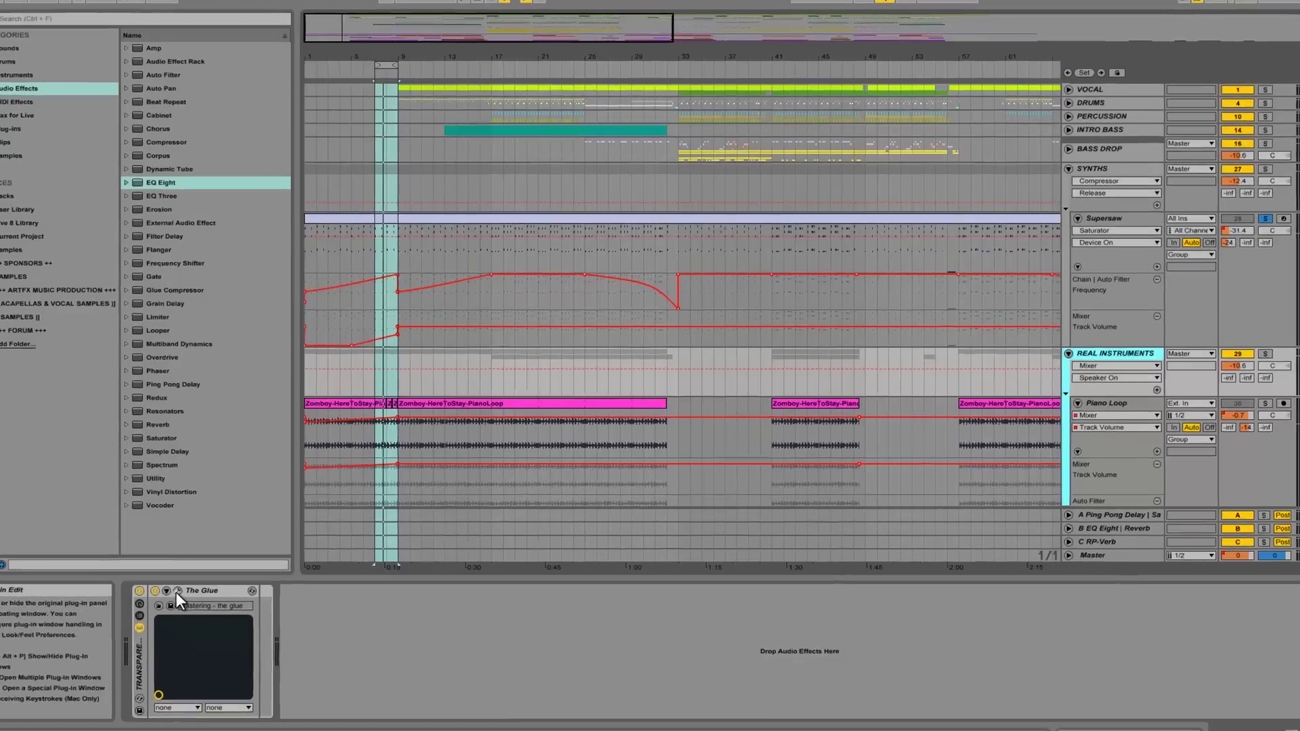
{"action": "left_click", "coordinate": [176, 592]}
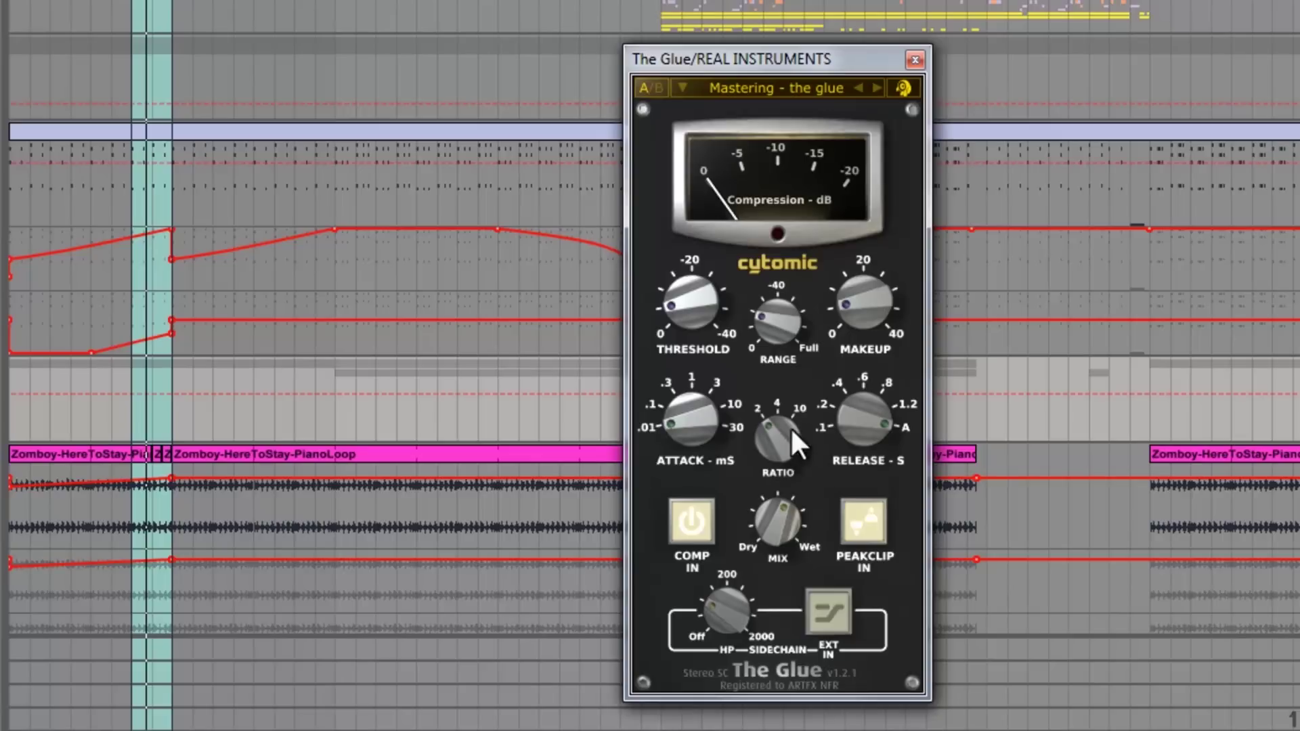
{"action": "mouse_move", "coordinate": [780, 311]}
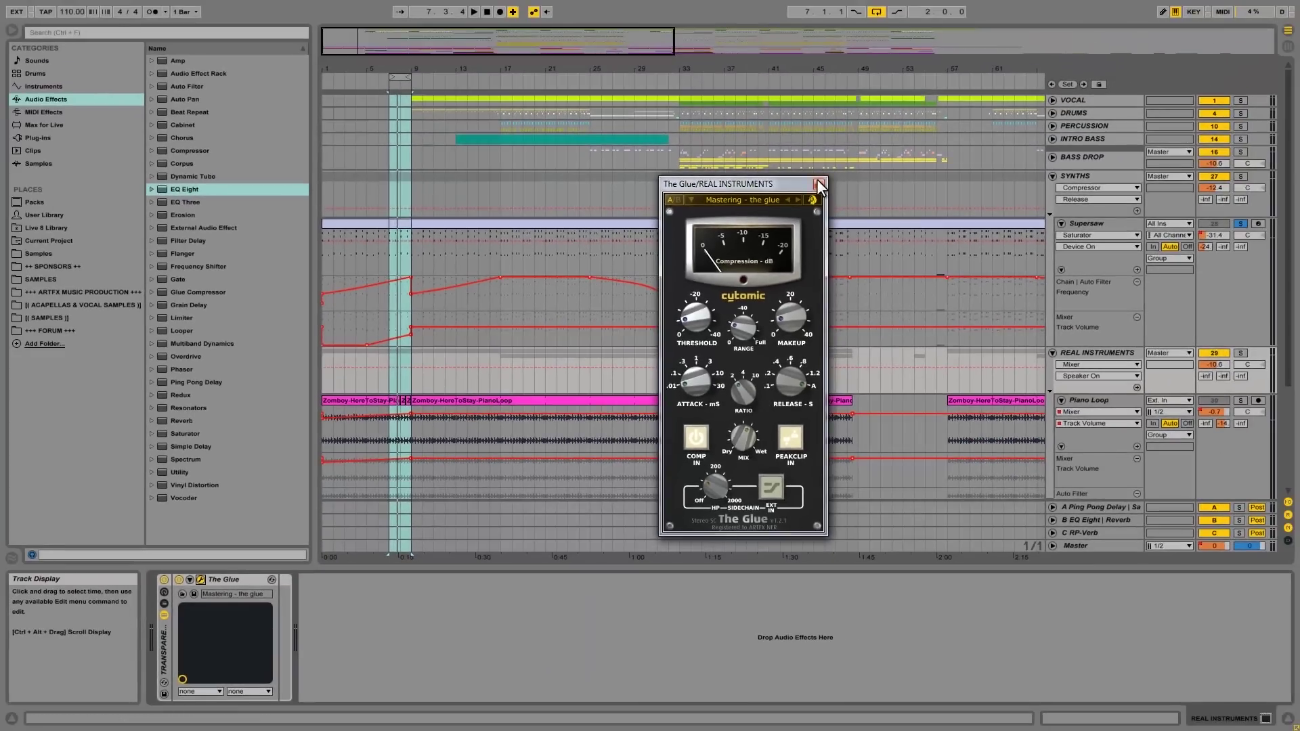
{"action": "left_click", "coordinate": [819, 184]}
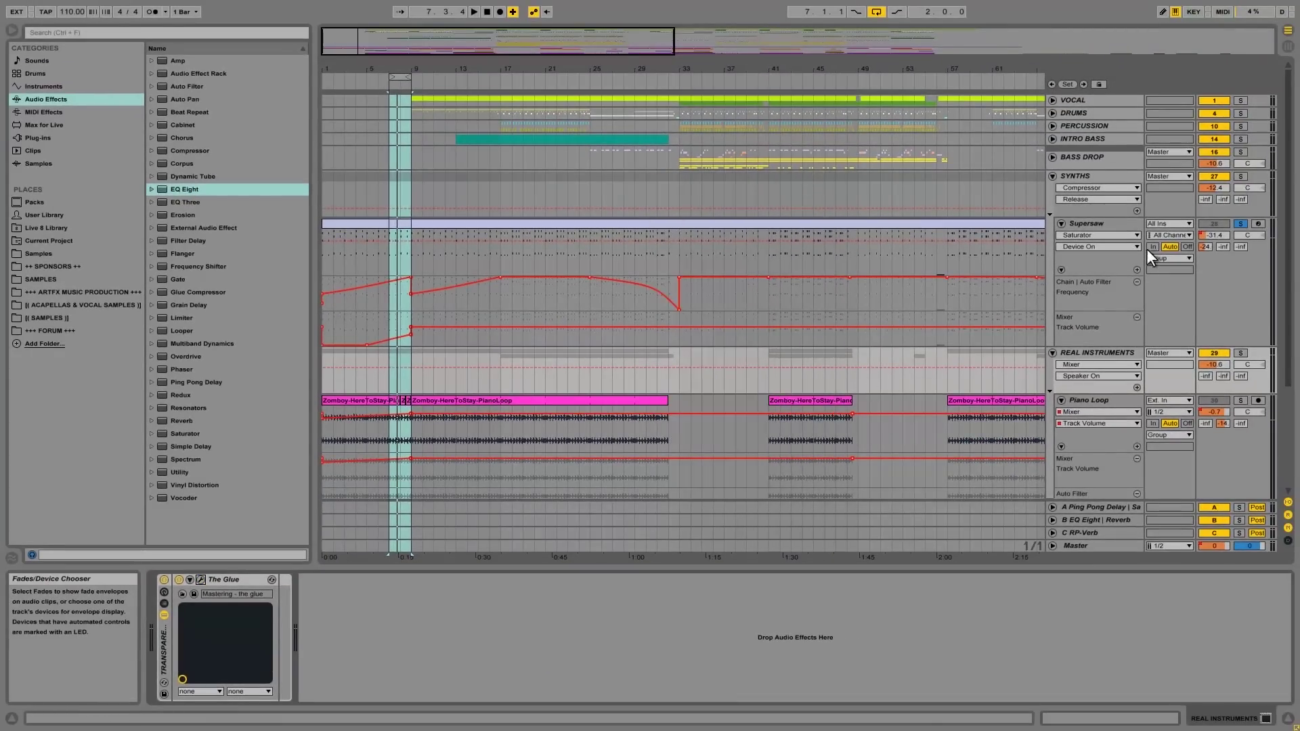
Step: Solo the REAL INSTRUMENTS group and compare the loop with its compressor rack bypassed and switched back on
{"action": "left_click", "coordinate": [164, 580]}
{"action": "left_click", "coordinate": [1240, 353]}
{"action": "key", "text": "space"}
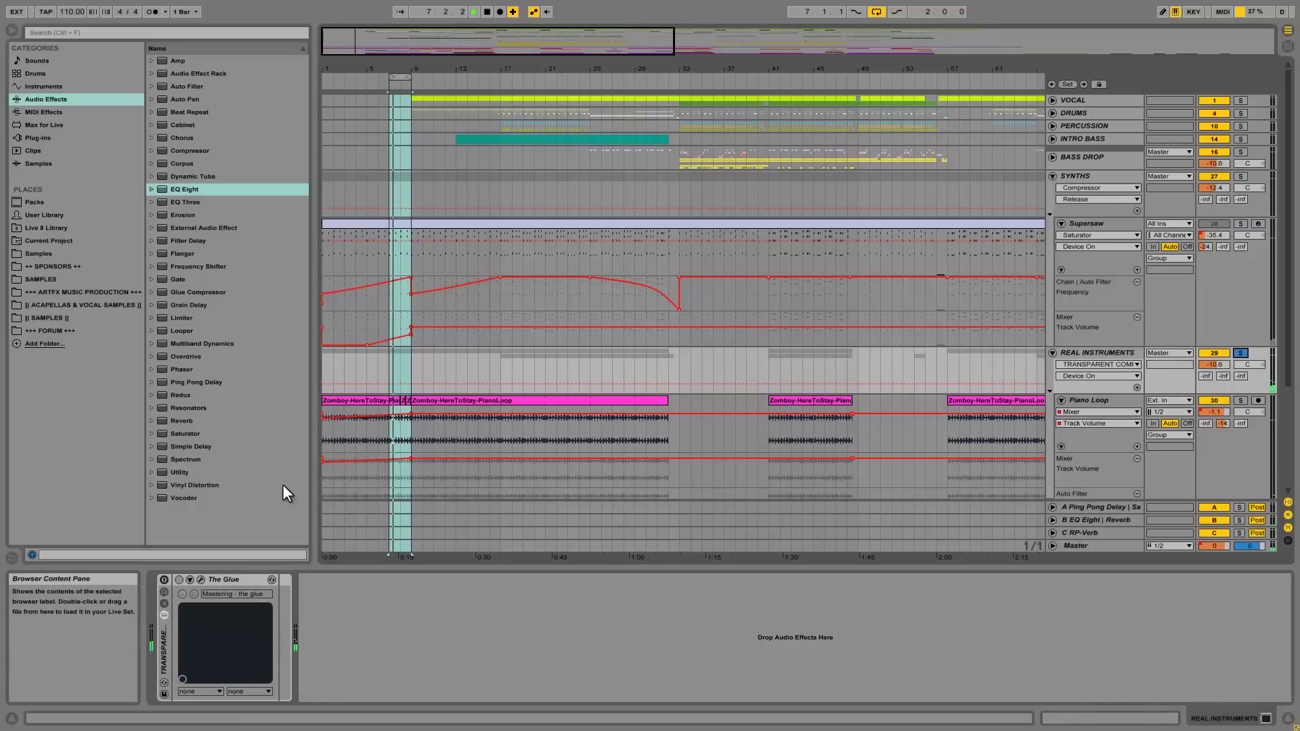
{"action": "left_click", "coordinate": [163, 580]}
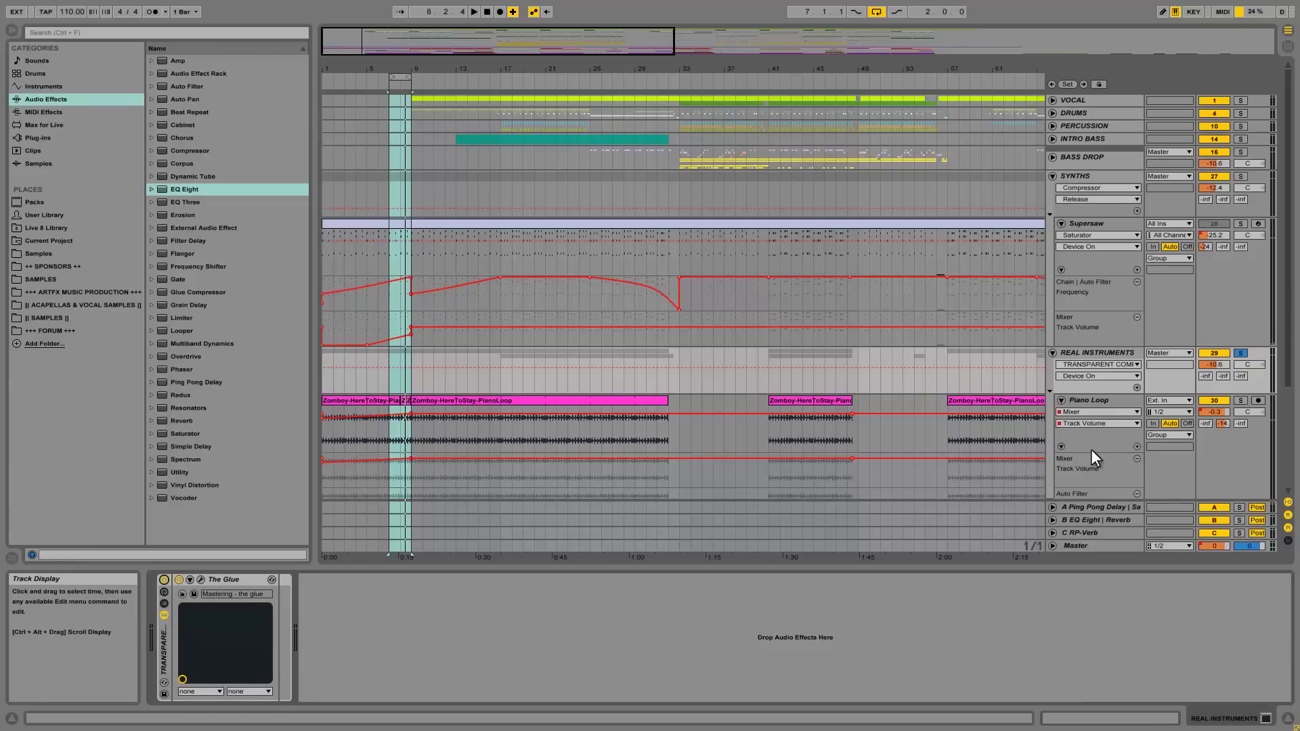
Step: Turn off EQ Eight, A Bit Warmer and both Compressors on the SYNTHS group
{"action": "left_click", "coordinate": [1082, 173]}
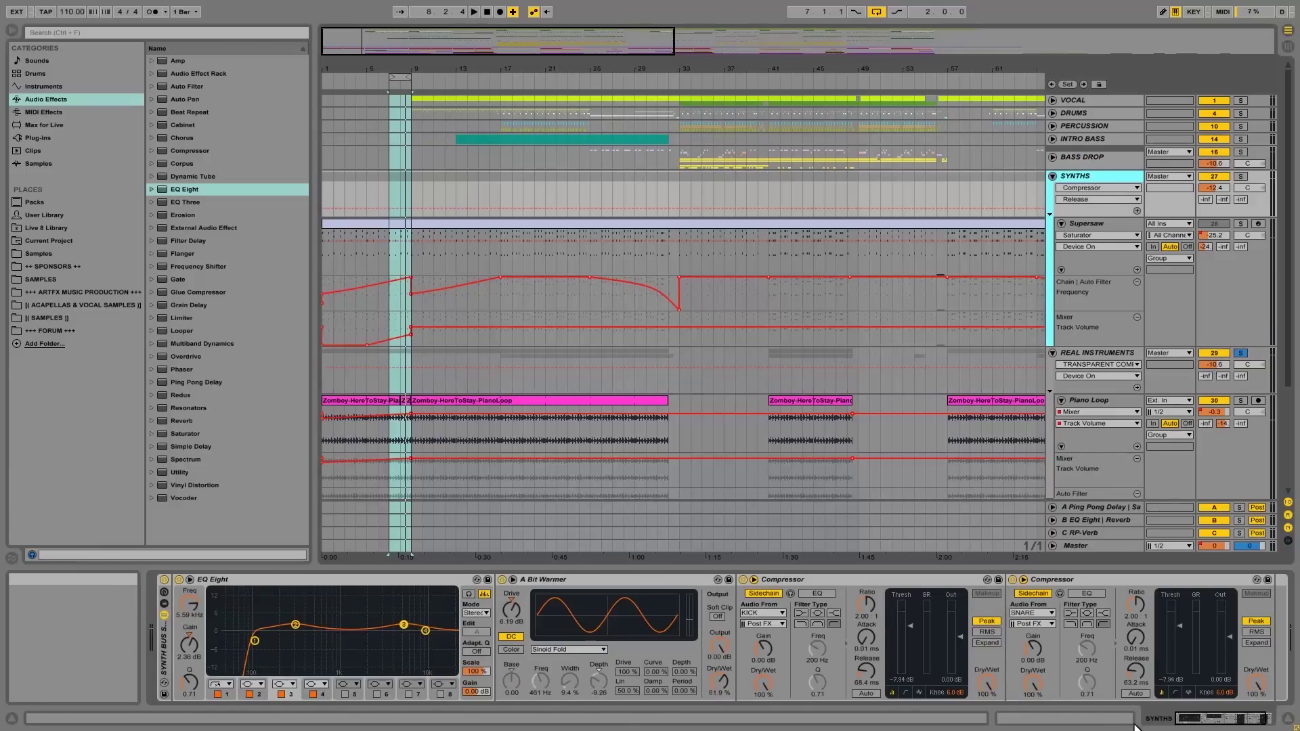
{"action": "left_click", "coordinate": [180, 580]}
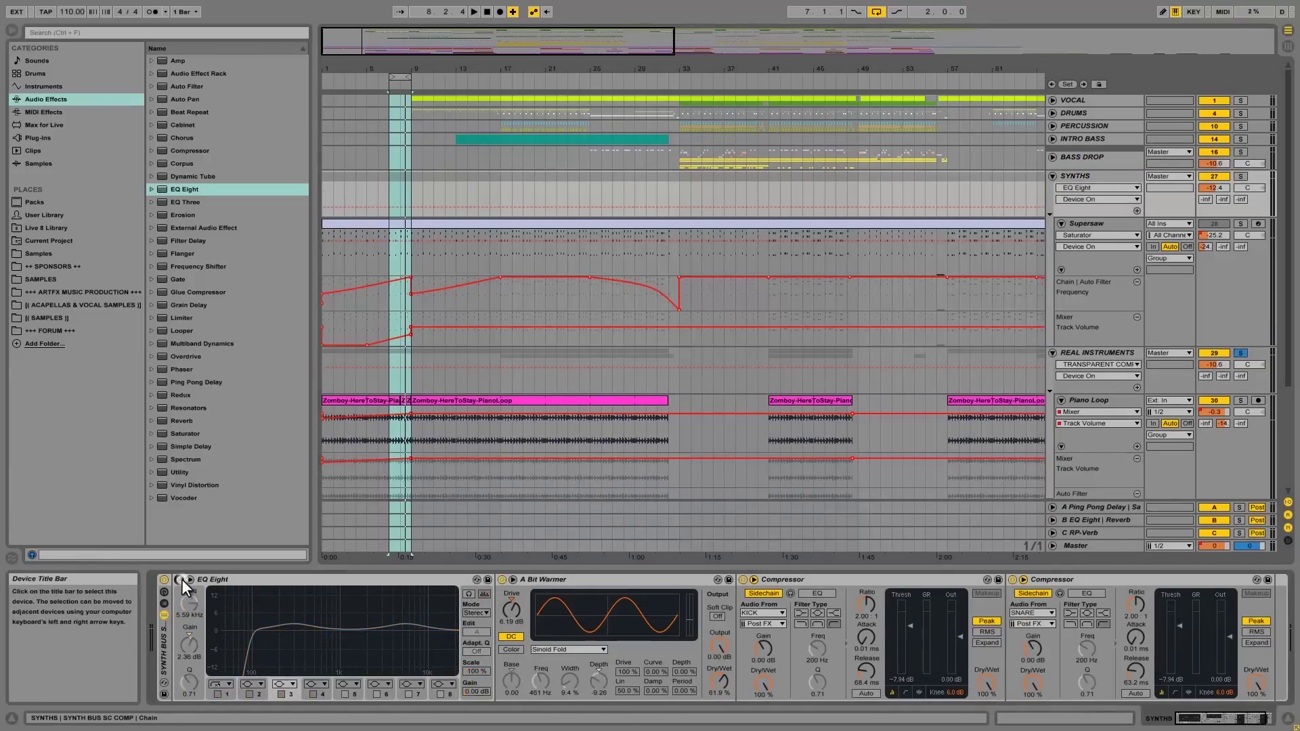
{"action": "left_click", "coordinate": [502, 580]}
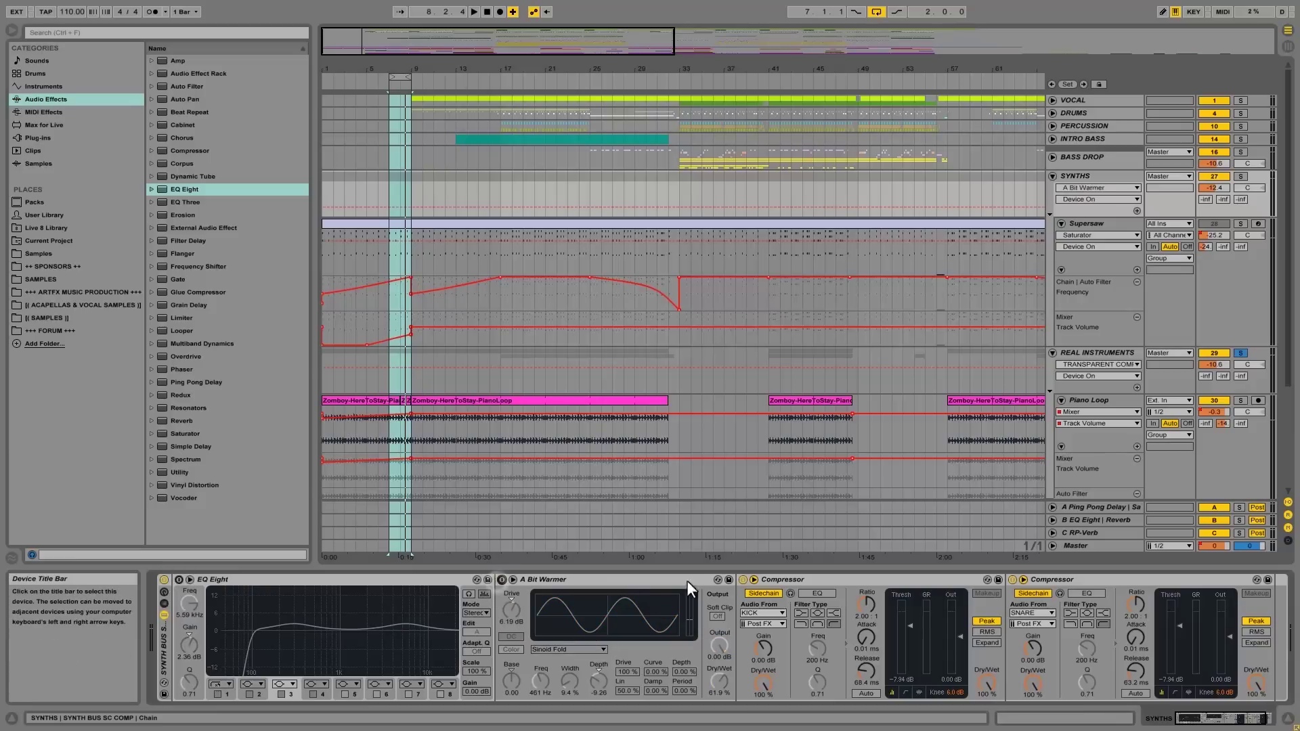
{"action": "left_click", "coordinate": [753, 580]}
{"action": "left_click", "coordinate": [1012, 579]}
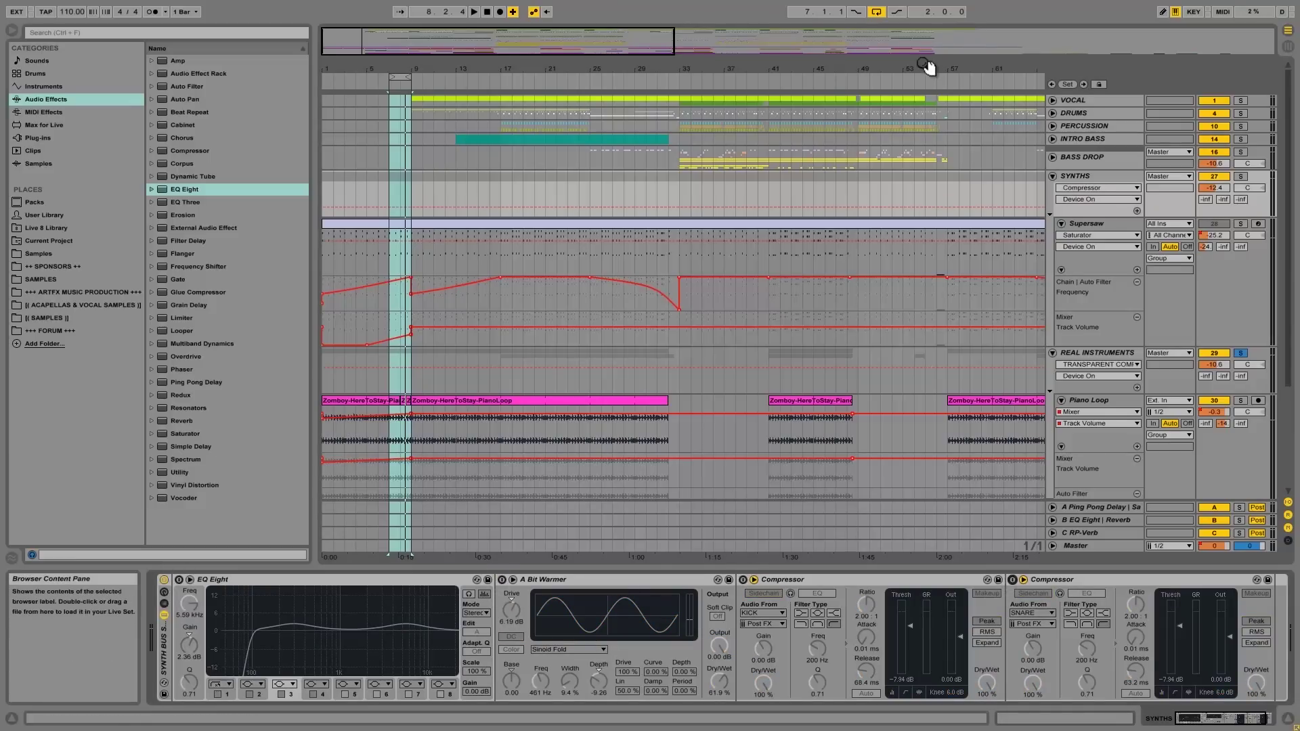
Step: Turn on the SYNTHS group's EQ Eight and compare the sound with low-cut band 1 off and on
{"action": "left_click", "coordinate": [1078, 176]}
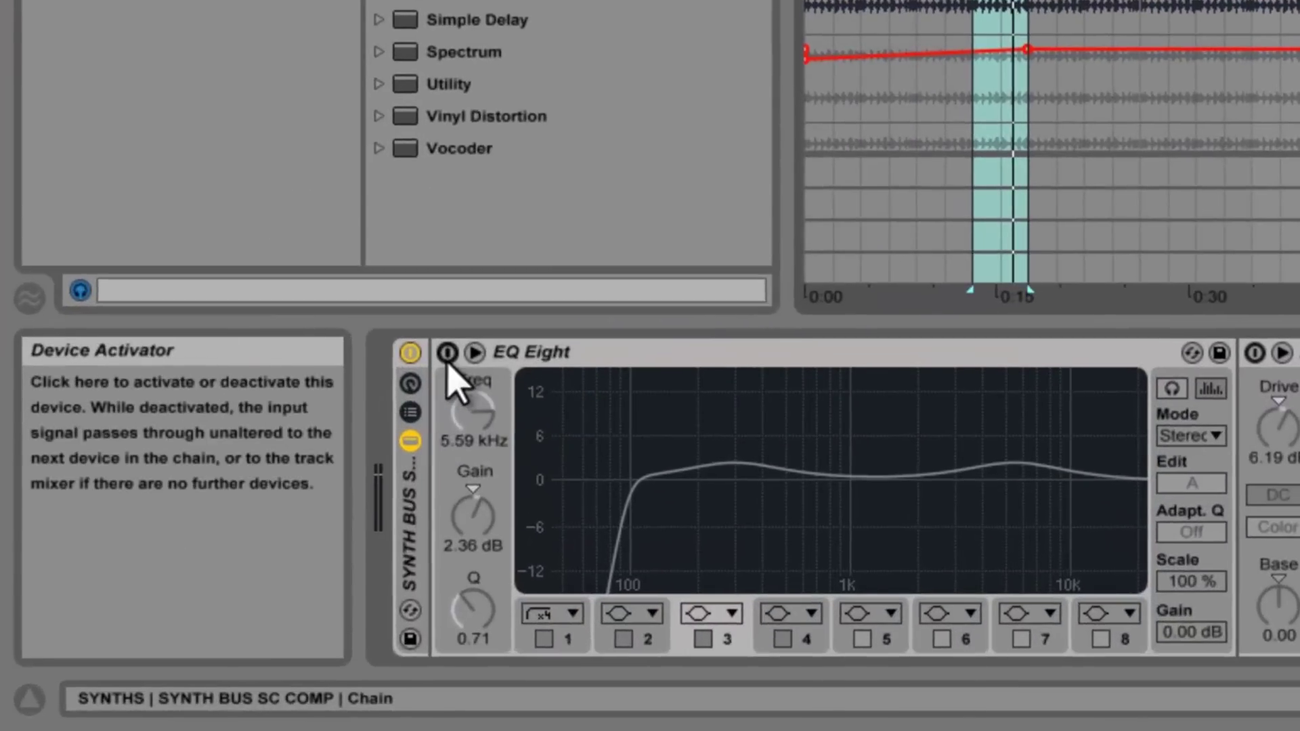
{"action": "left_click", "coordinate": [447, 354]}
{"action": "left_click", "coordinate": [543, 639]}
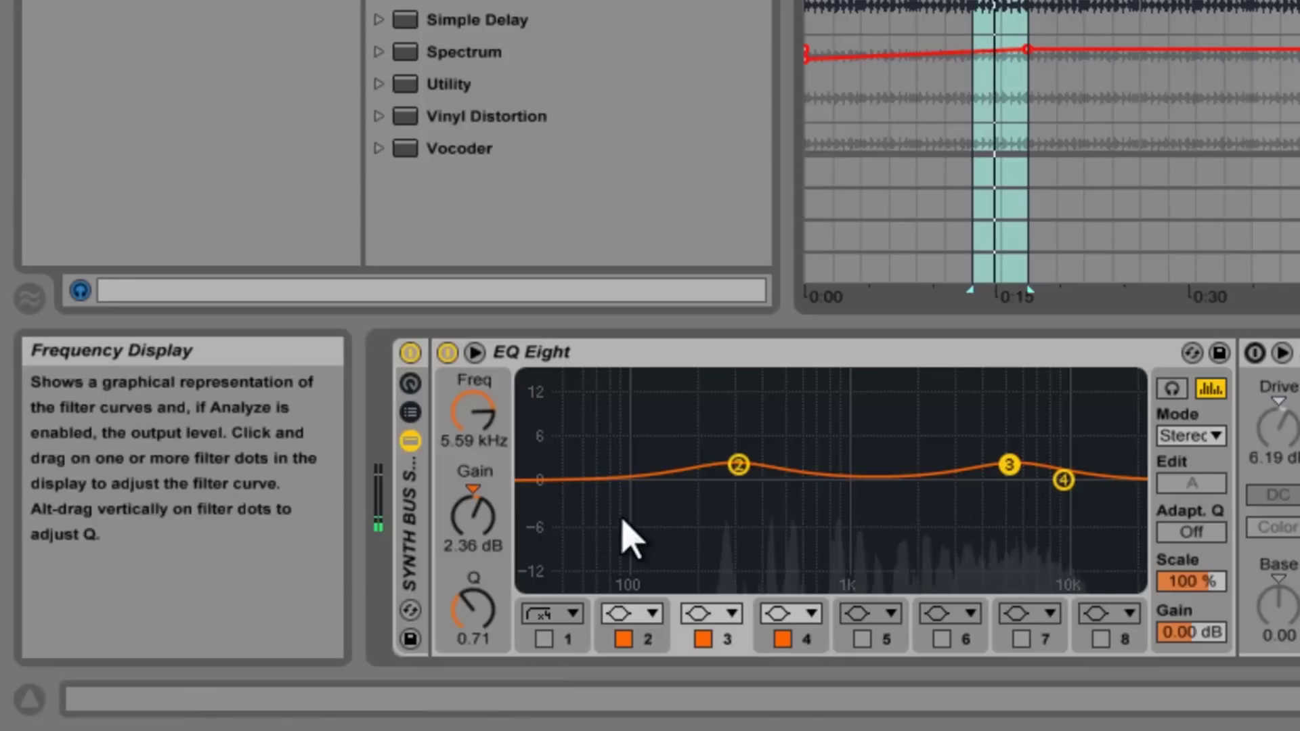
{"action": "left_click", "coordinate": [544, 640]}
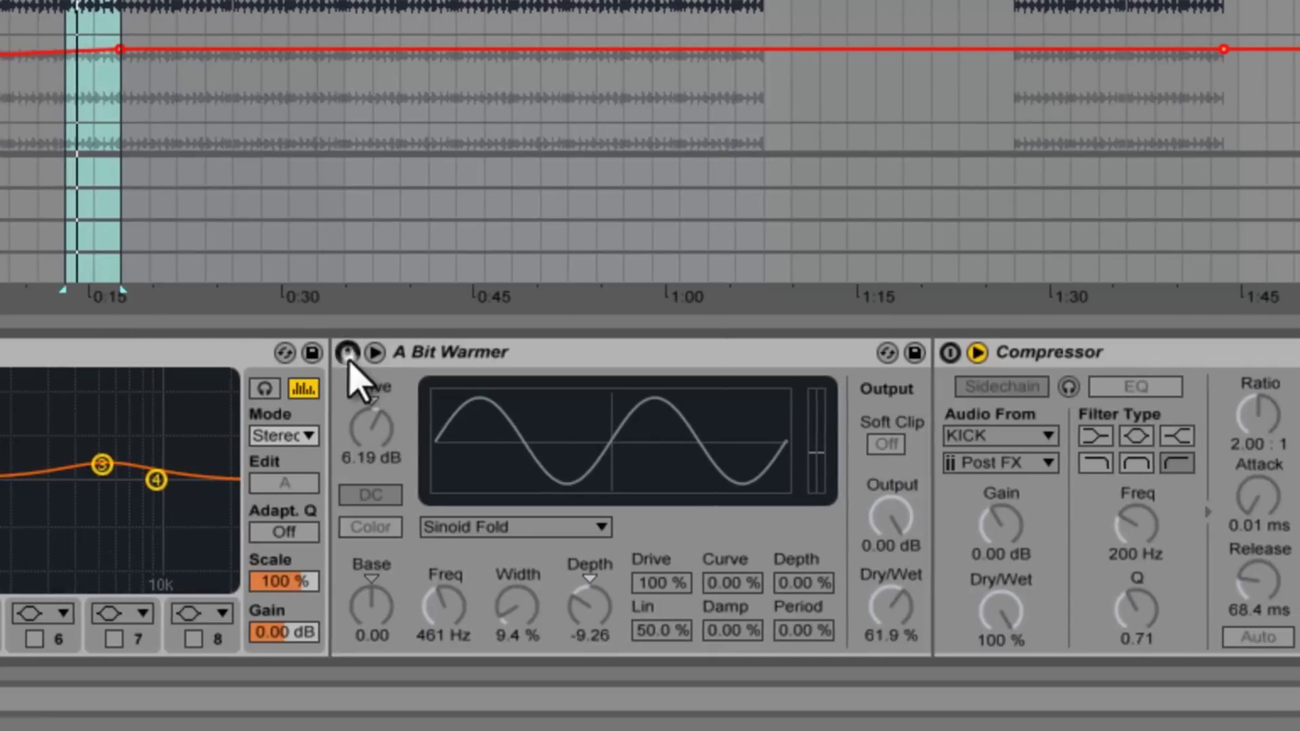
Step: Turn on A Bit Warmer and the two Compressors sidechained from KICK and SNARE on the SYNTHS group
{"action": "left_click", "coordinate": [964, 352]}
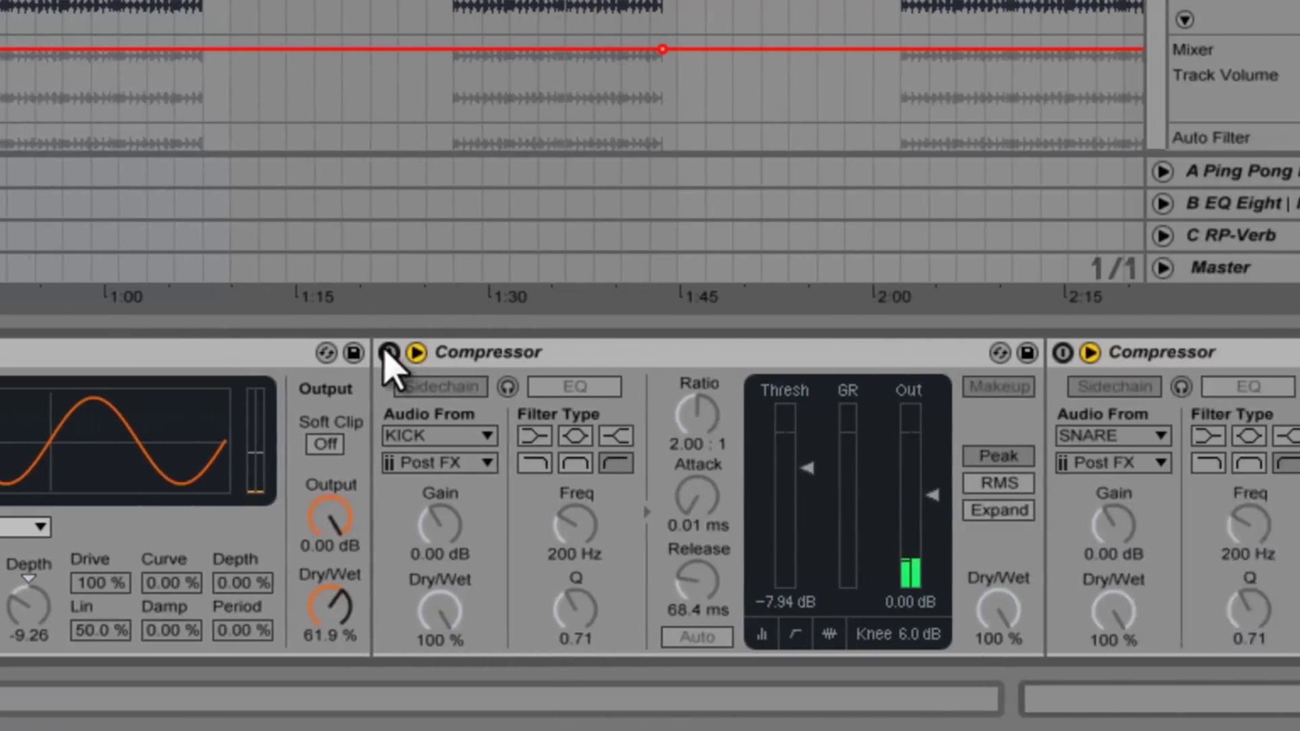
{"action": "left_click", "coordinate": [390, 352]}
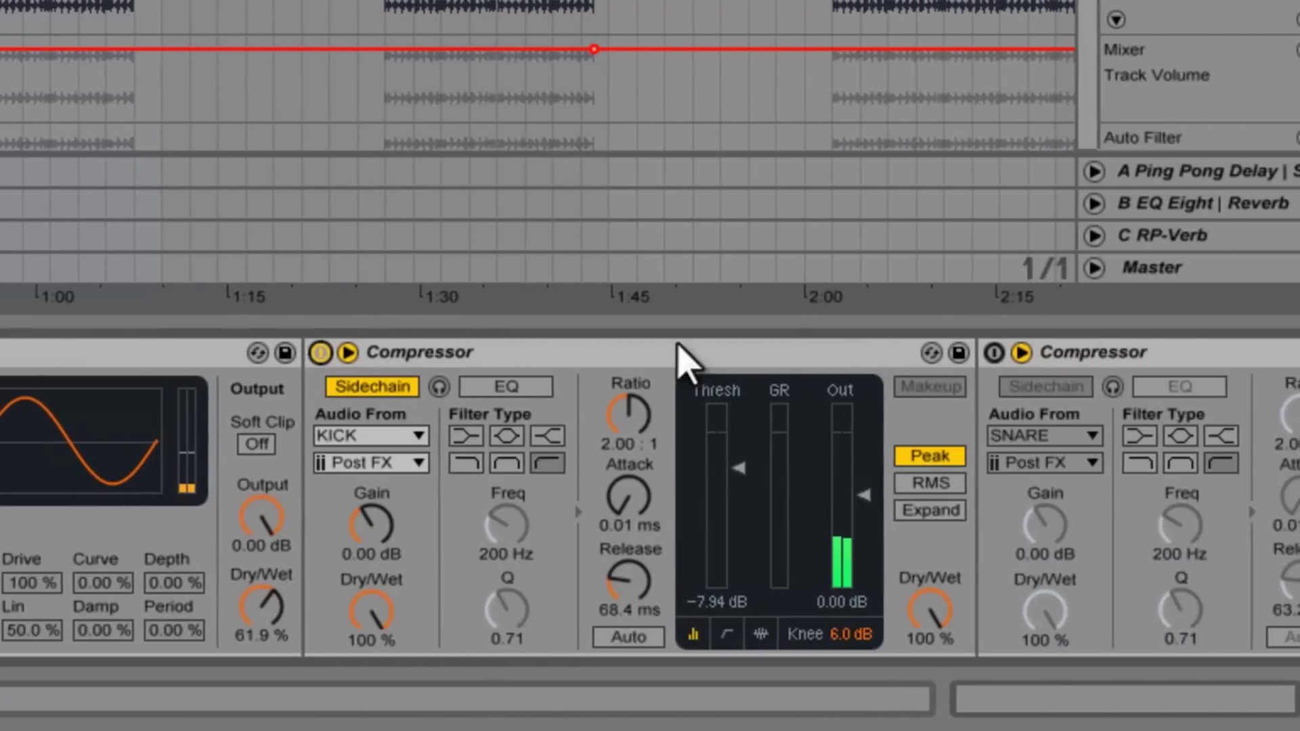
{"action": "left_click", "coordinate": [994, 352]}
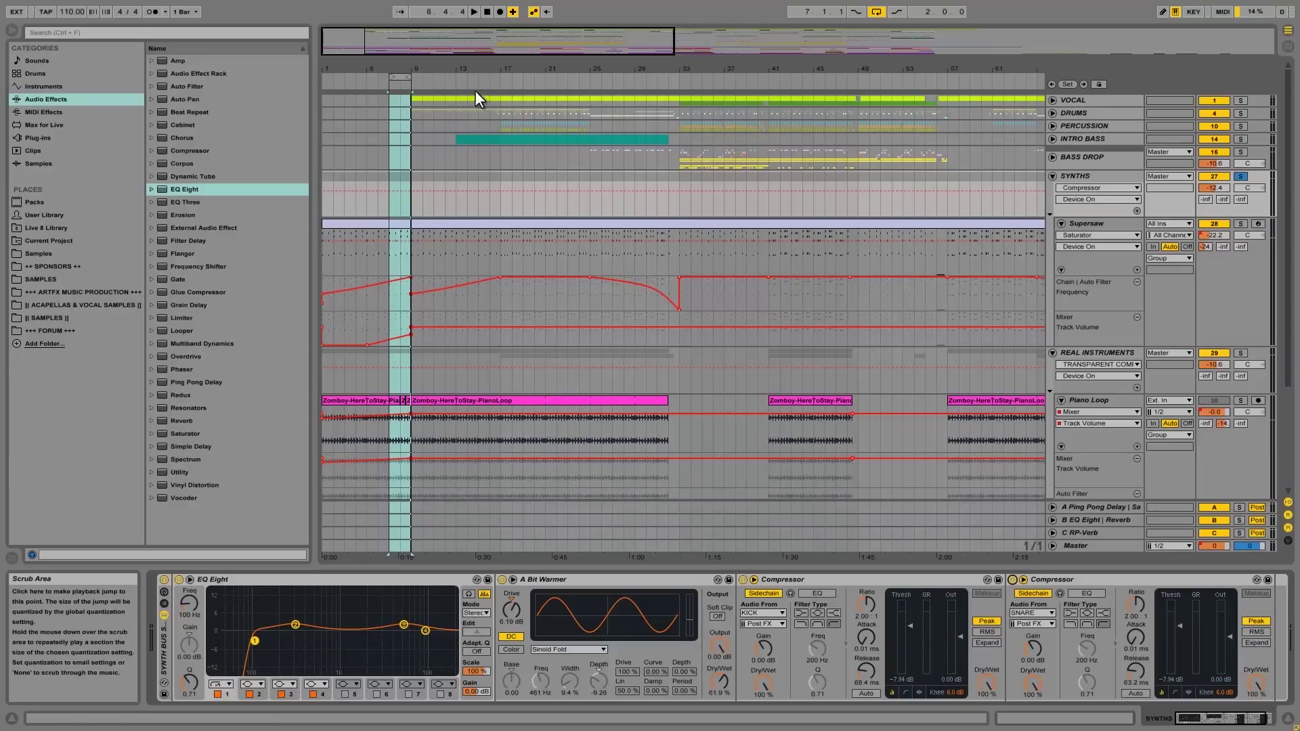
Step: Fold the SYNTHS and REAL INSTRUMENTS groups and set the loop to the eight bars starting at 9.1.1
{"action": "left_click", "coordinate": [1053, 177]}
{"action": "left_click", "coordinate": [1052, 189]}
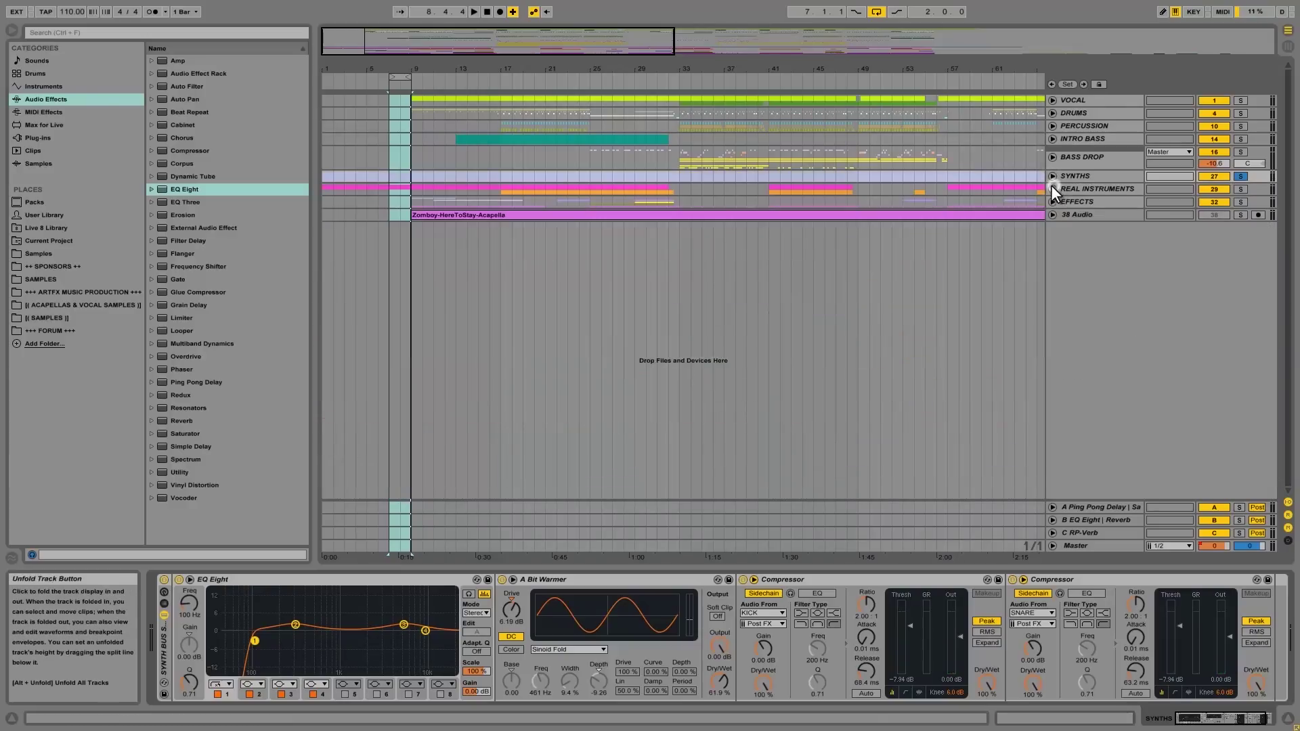
{"action": "left_click_drag", "start_coordinate": [394, 77], "coordinate": [498, 80]}
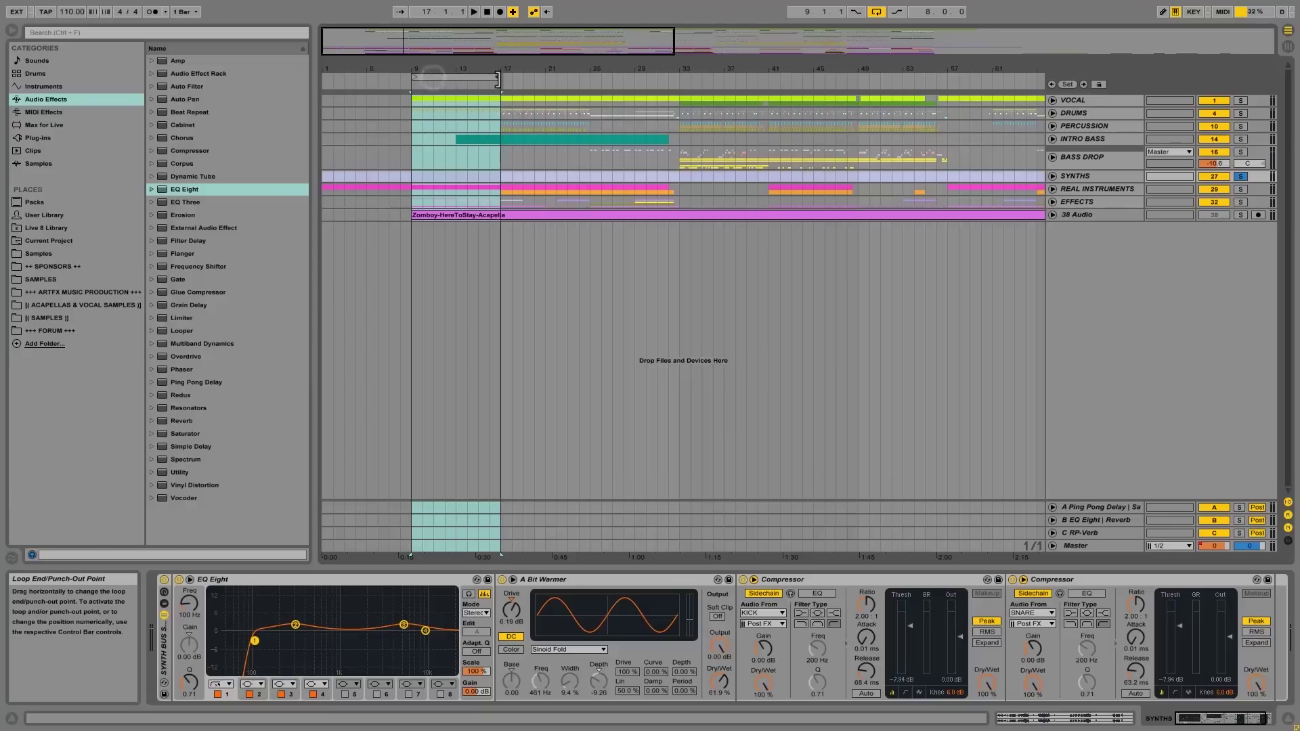